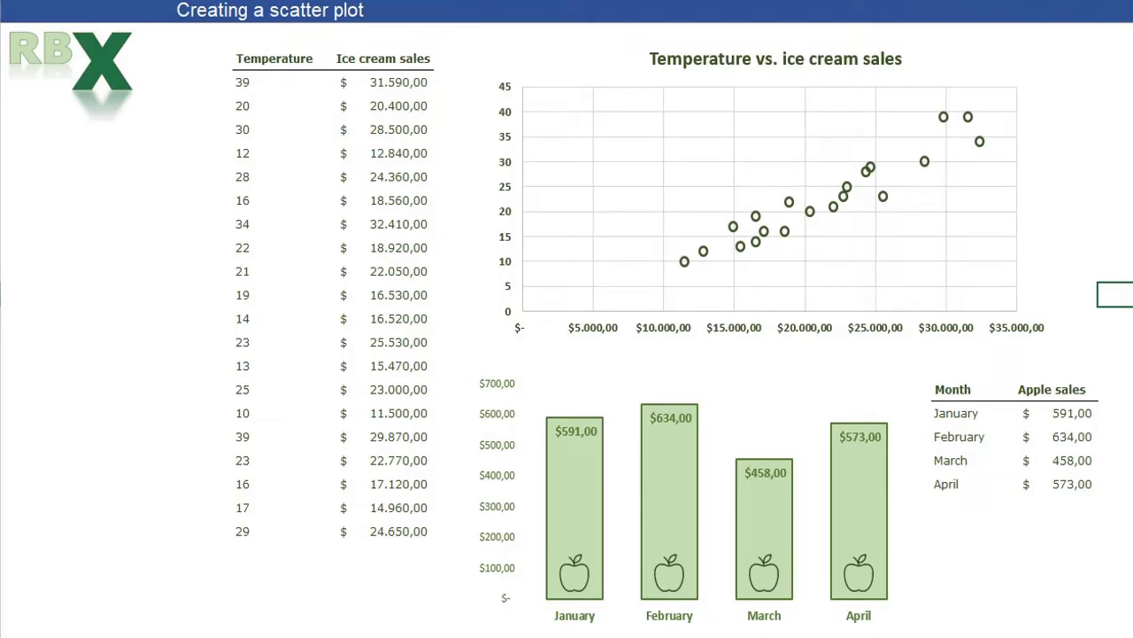
- Select the finished scatter chart, then try selecting the Temperature and Ice cream sales columns
left_click(613, 178)
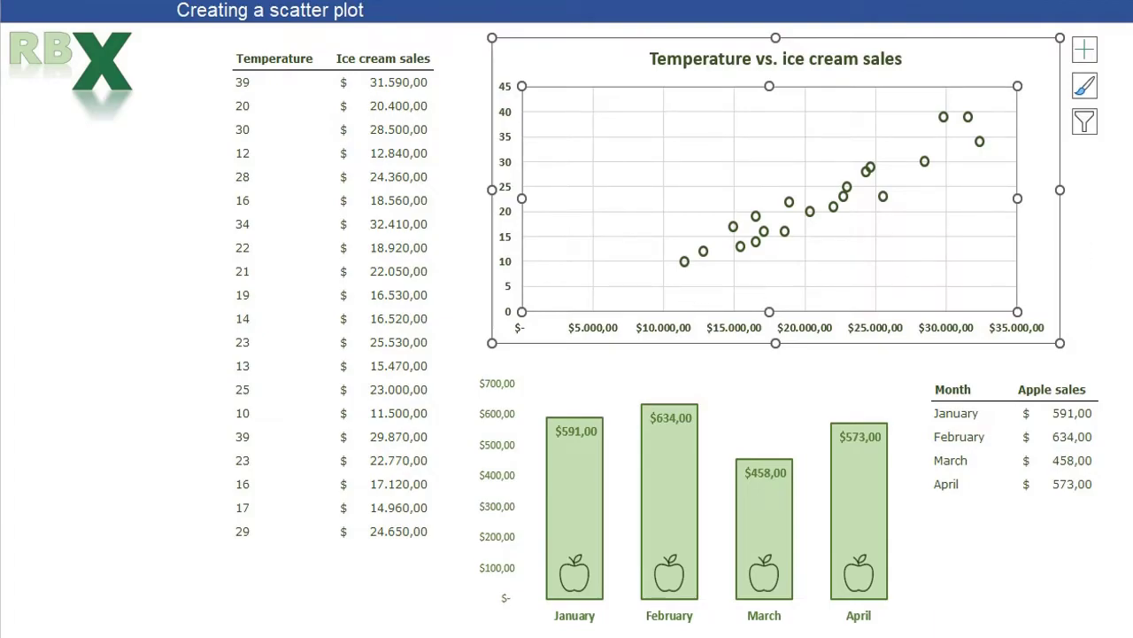
key("Escape")
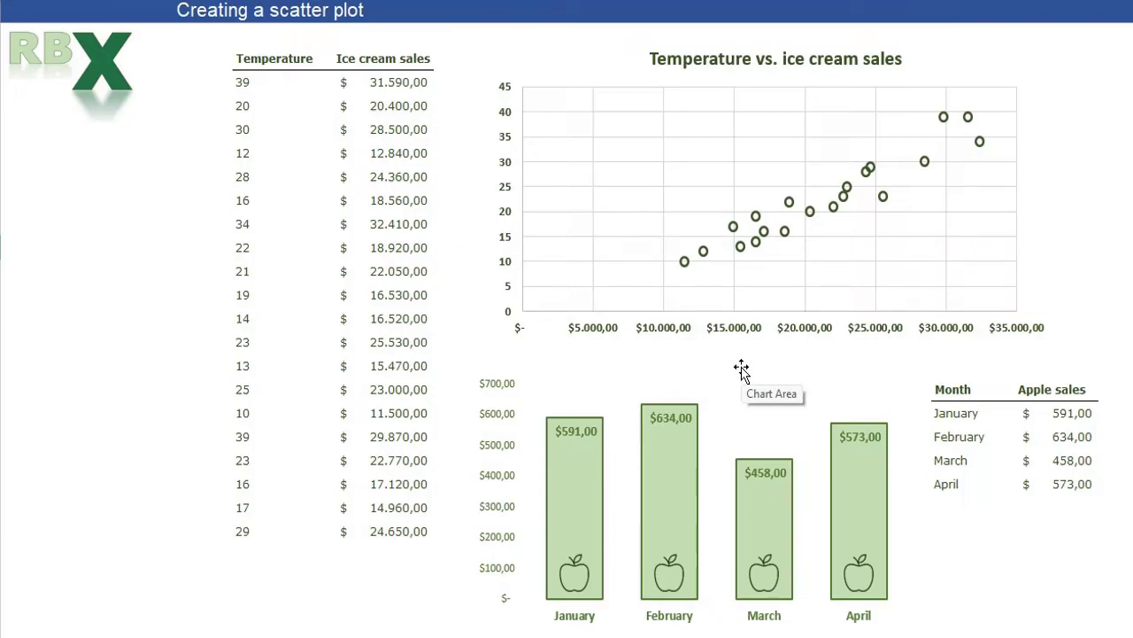
left_click_drag(245, 82, 259, 532)
left_click_drag(394, 81, 390, 531)
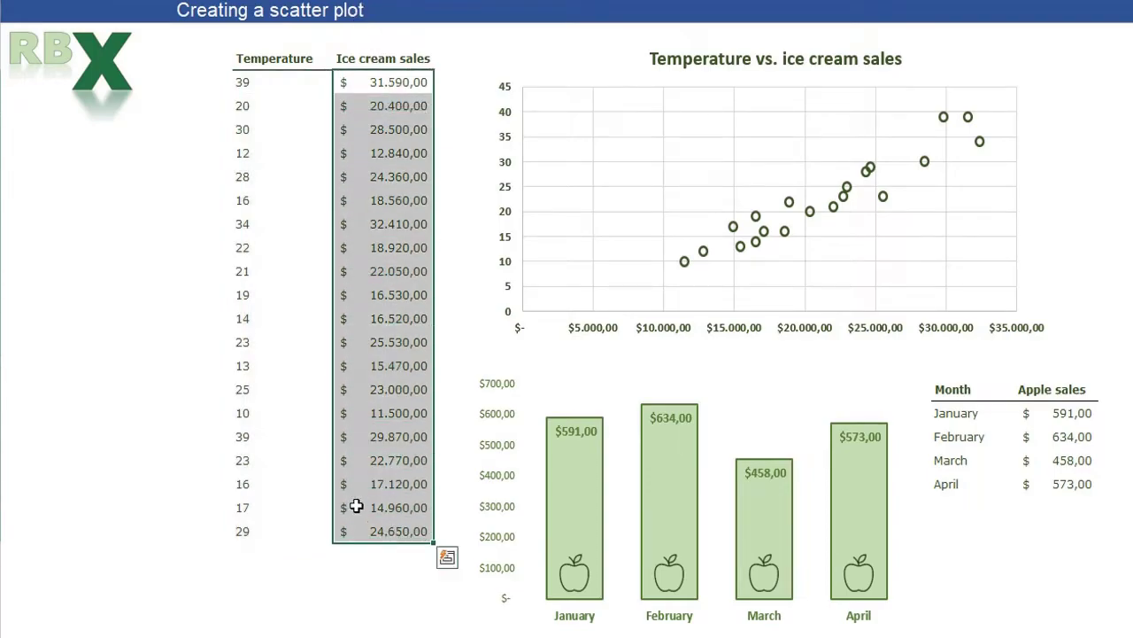
left_click(160, 175)
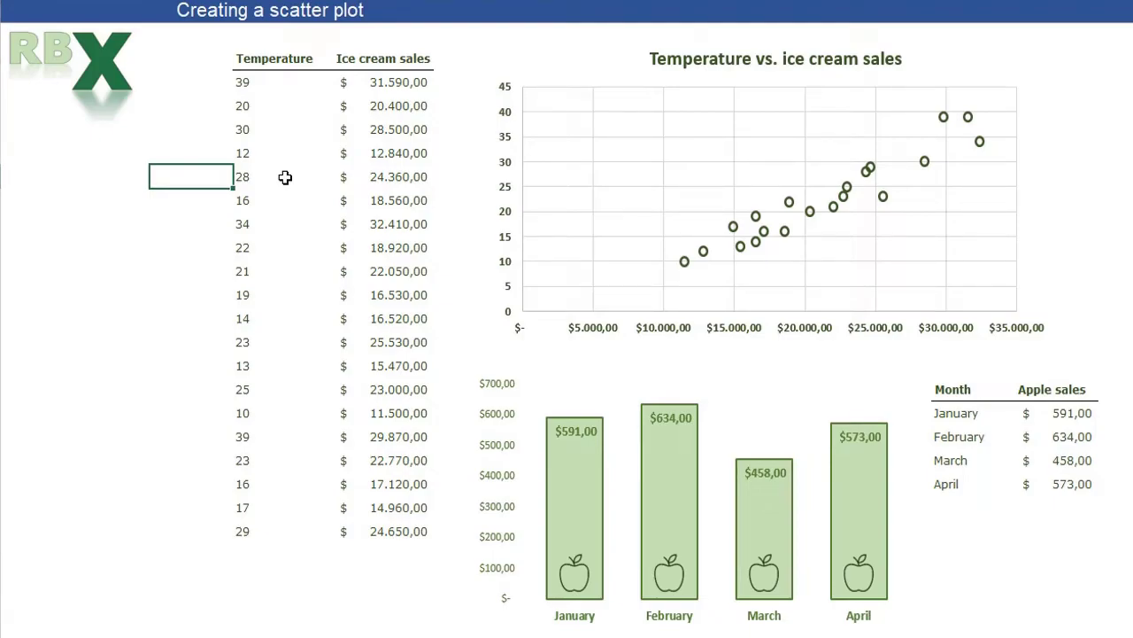
- Select parts of the Temperature column, then the first values 39 and 31.590,00
left_click_drag(281, 89, 316, 534)
left_click_drag(279, 153, 288, 389)
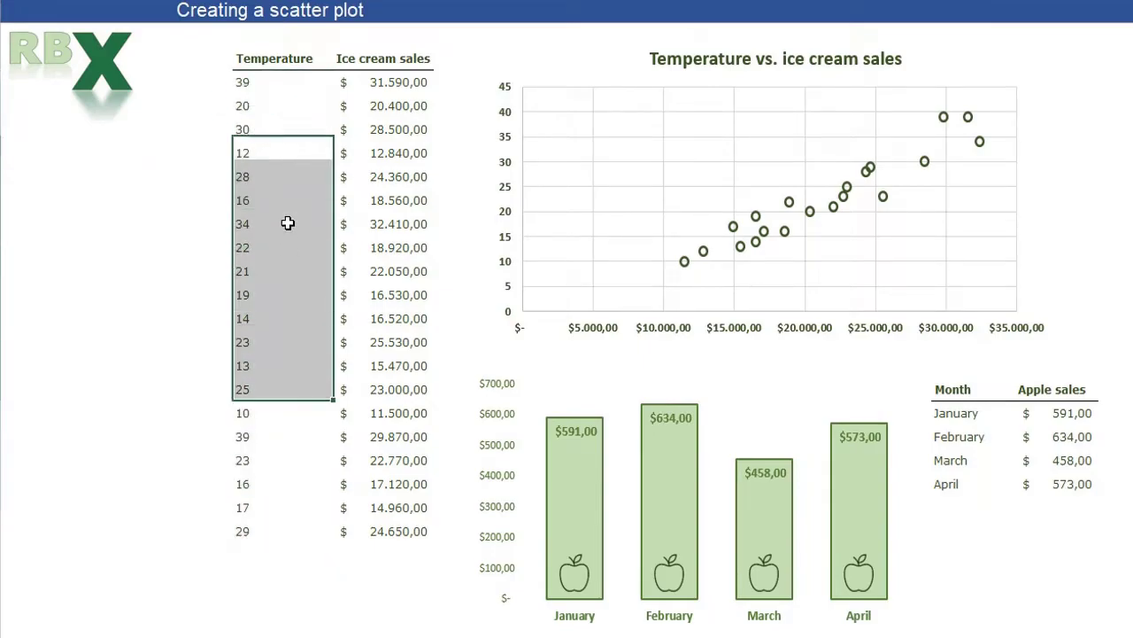
left_click(288, 223)
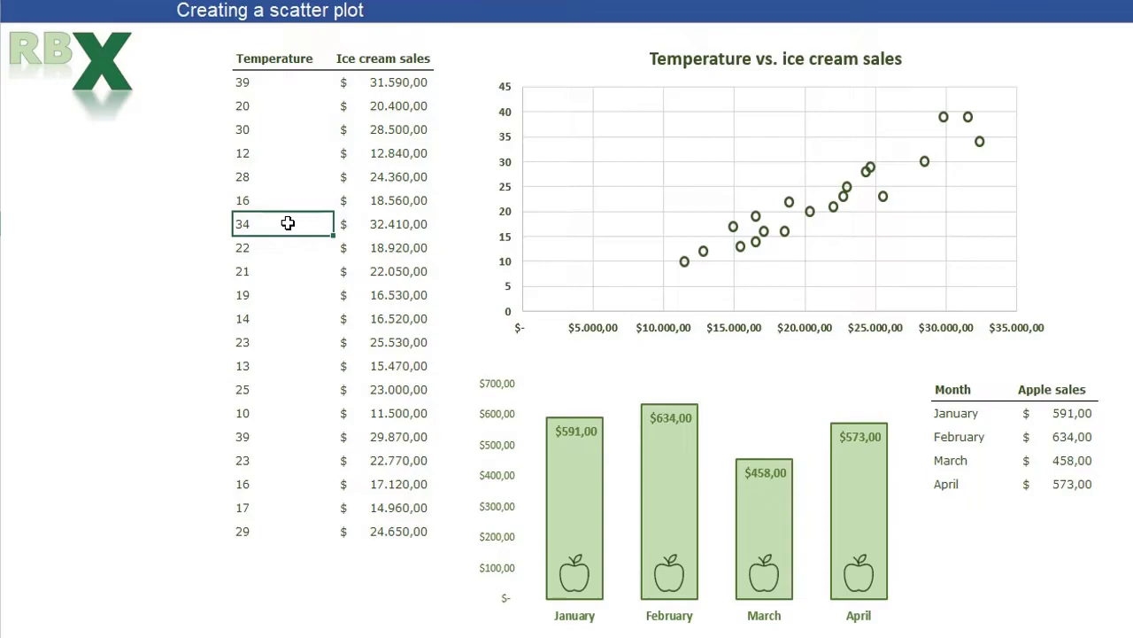
mouse_move(687, 269)
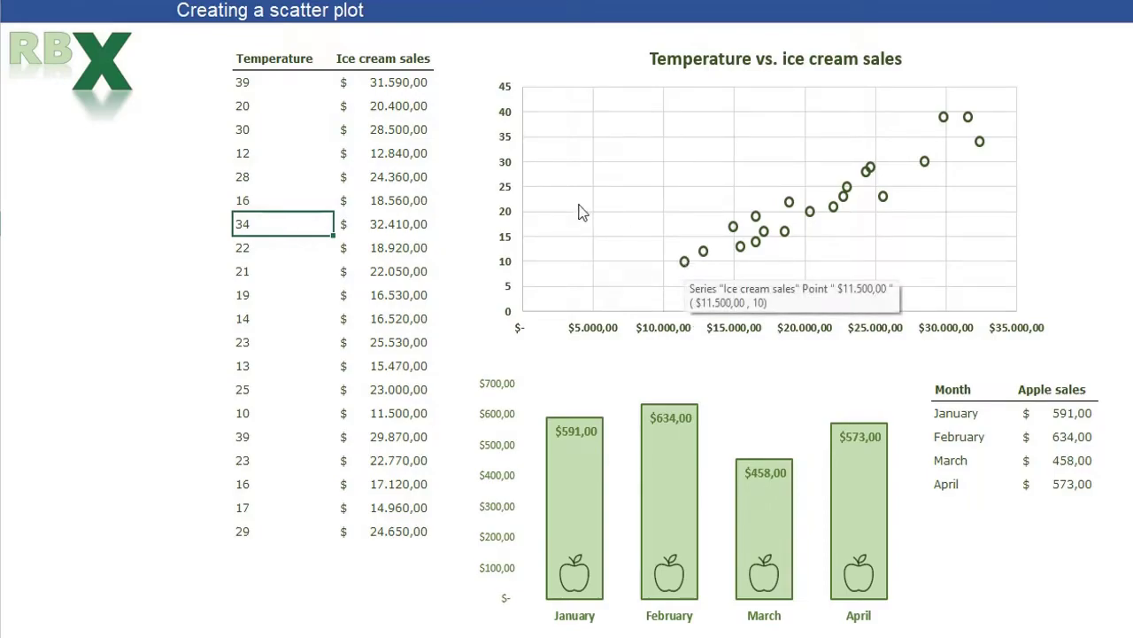
left_click(254, 79)
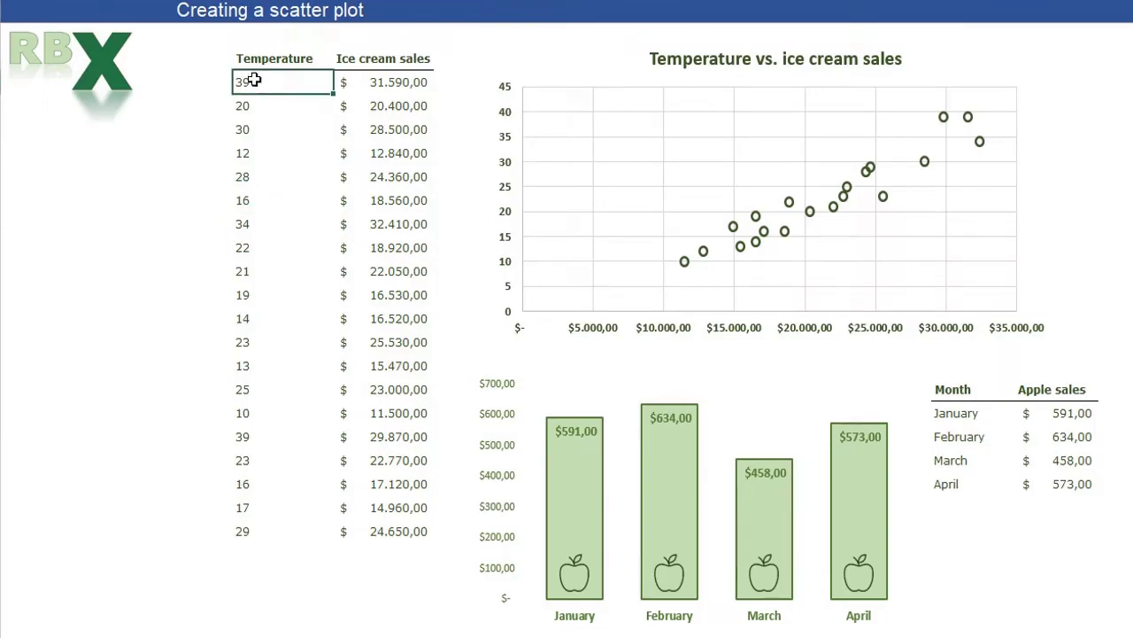
left_click(392, 81)
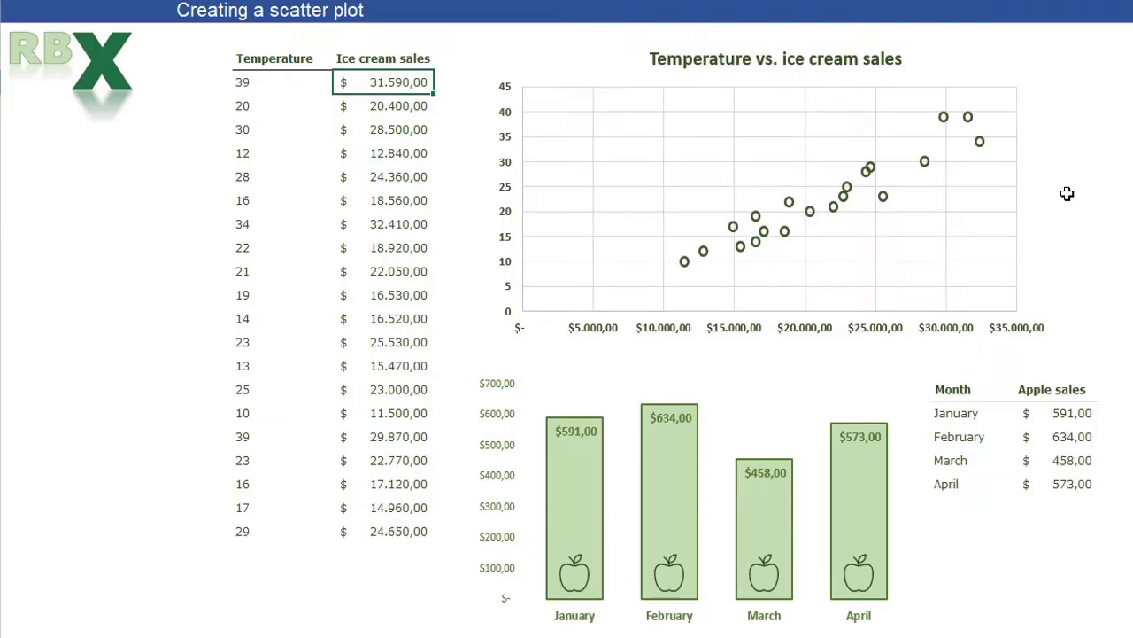
mouse_move(766, 513)
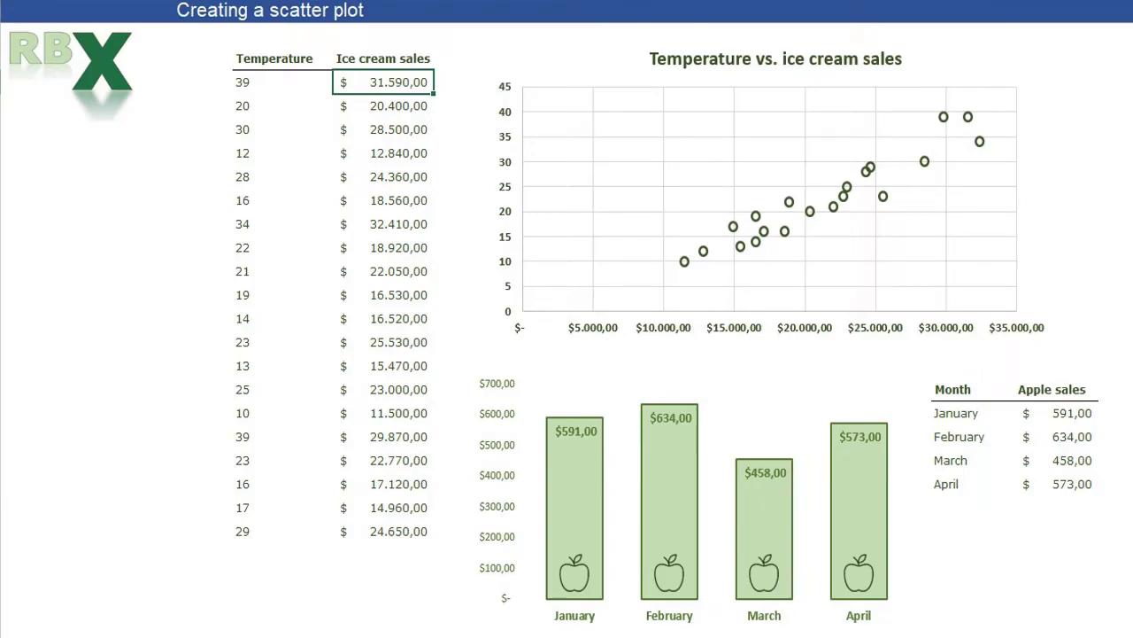
- On Sheet 2, insert a plain scatter chart of Temperature and Ice cream sales, enlarged beside the table
left_click(157, 591)
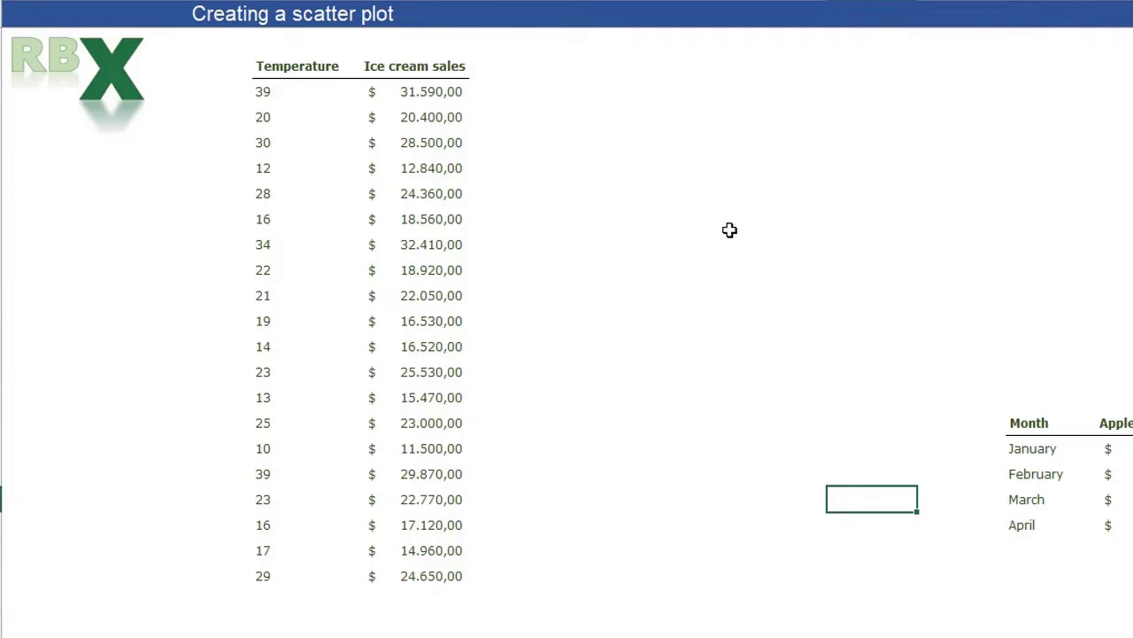
left_click_drag(328, 68, 405, 567)
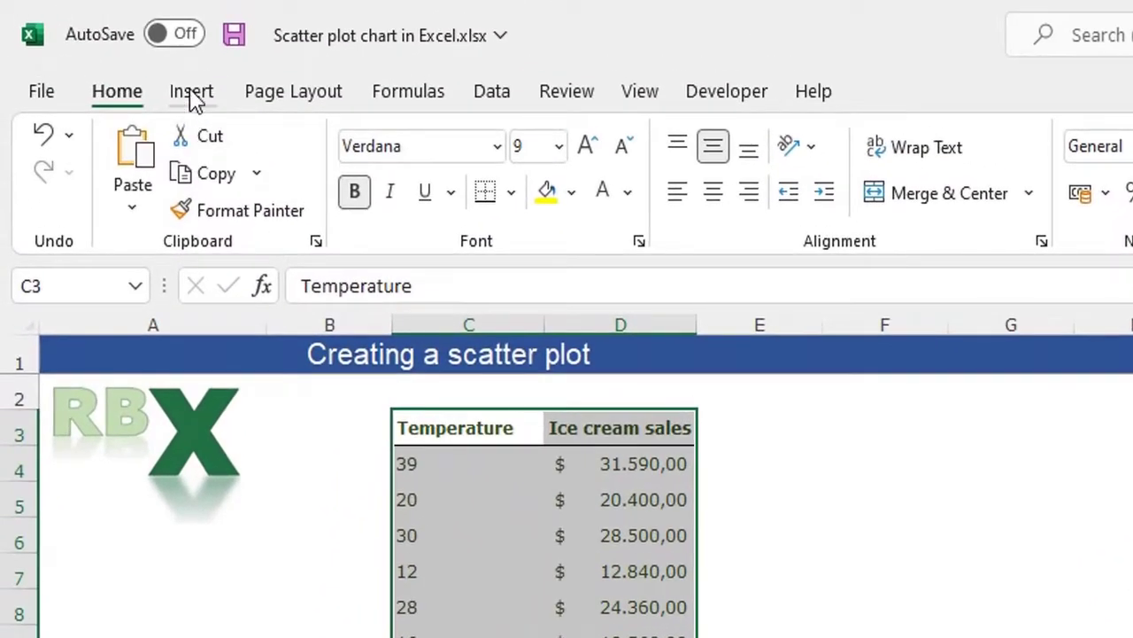
left_click(190, 90)
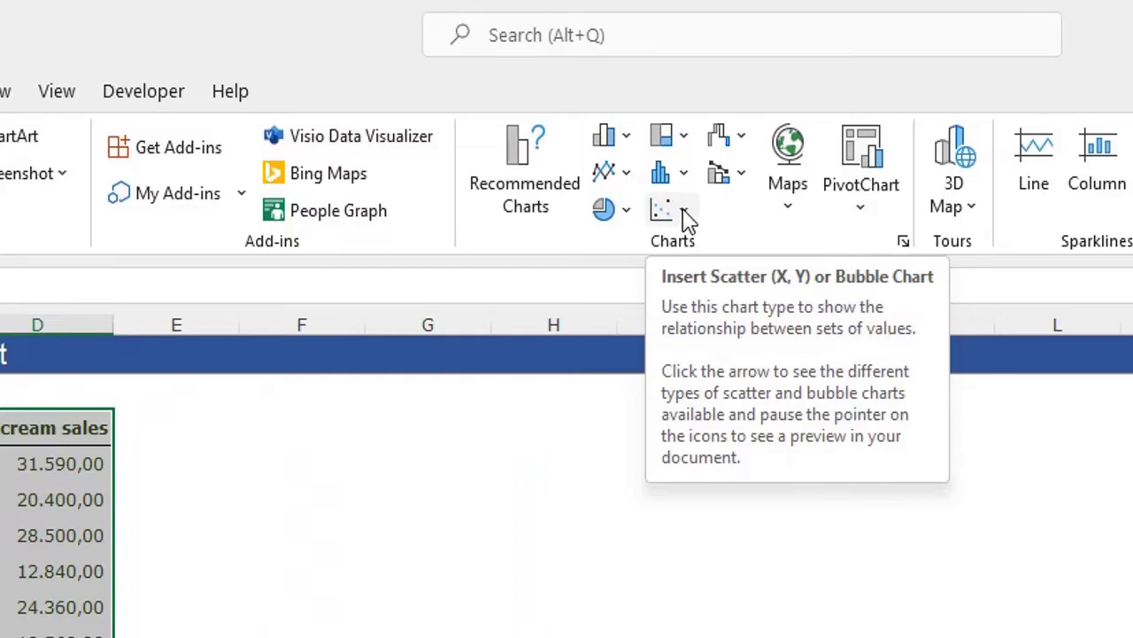
left_click(685, 212)
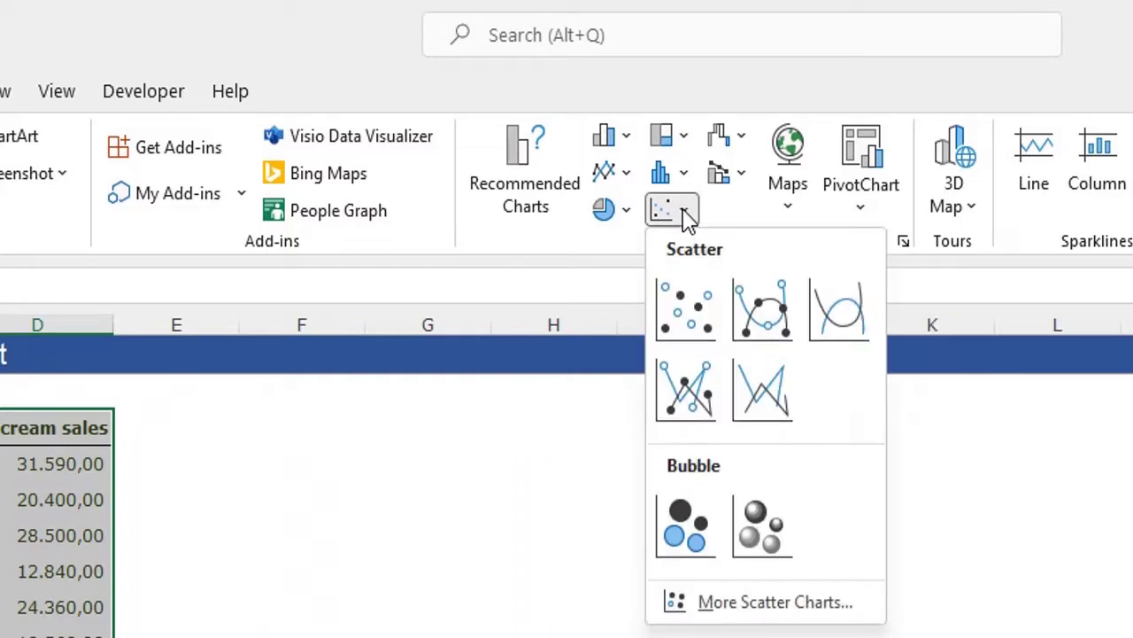
left_click(695, 318)
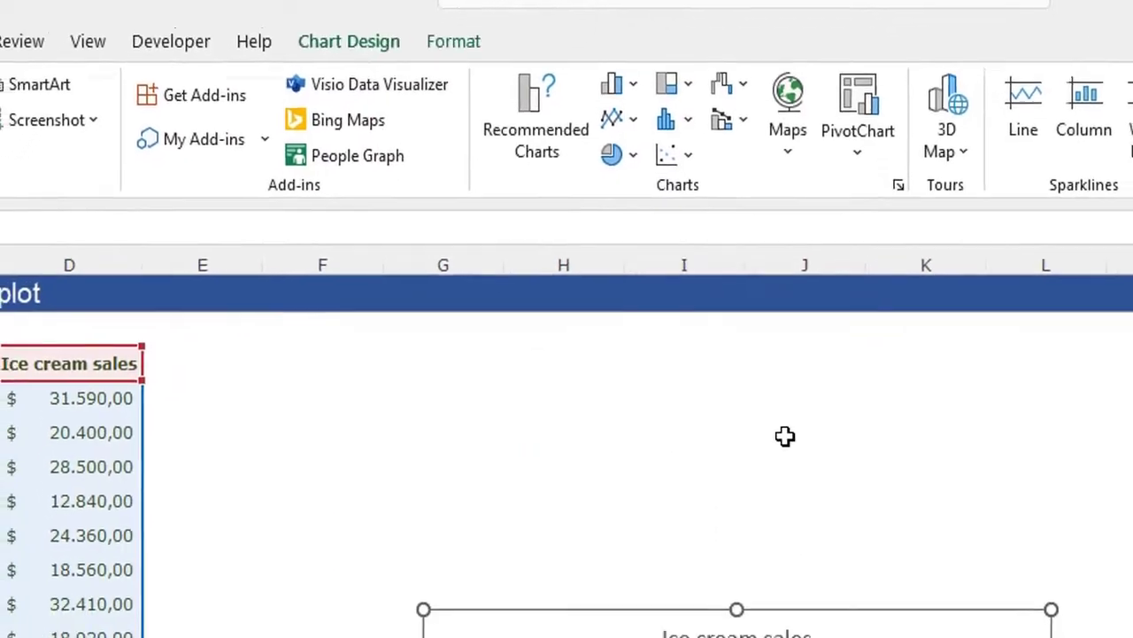
left_click_drag(898, 321, 708, 56)
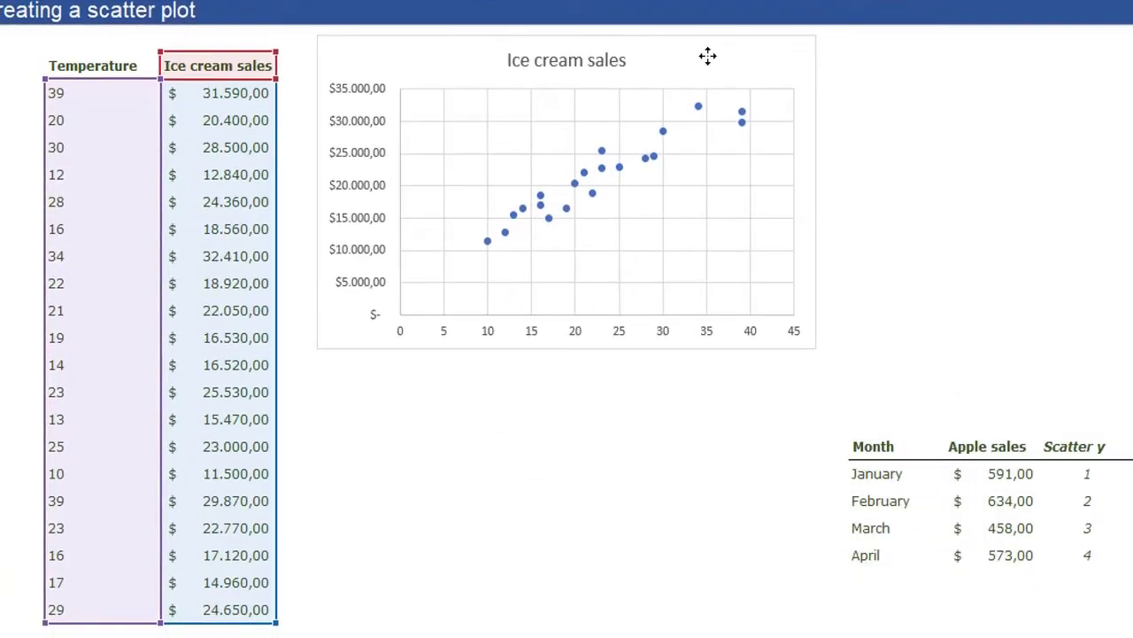
left_click_drag(815, 351, 997, 412)
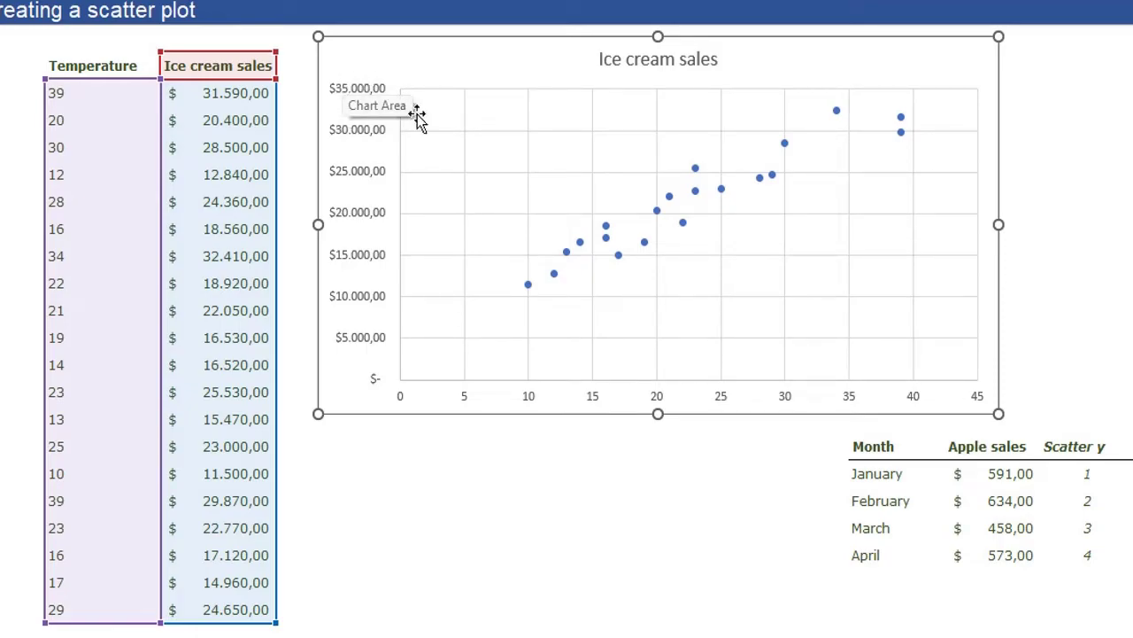
- Open the Ice cream sales series for editing in the chart's Select Data dialog
right_click(489, 206)
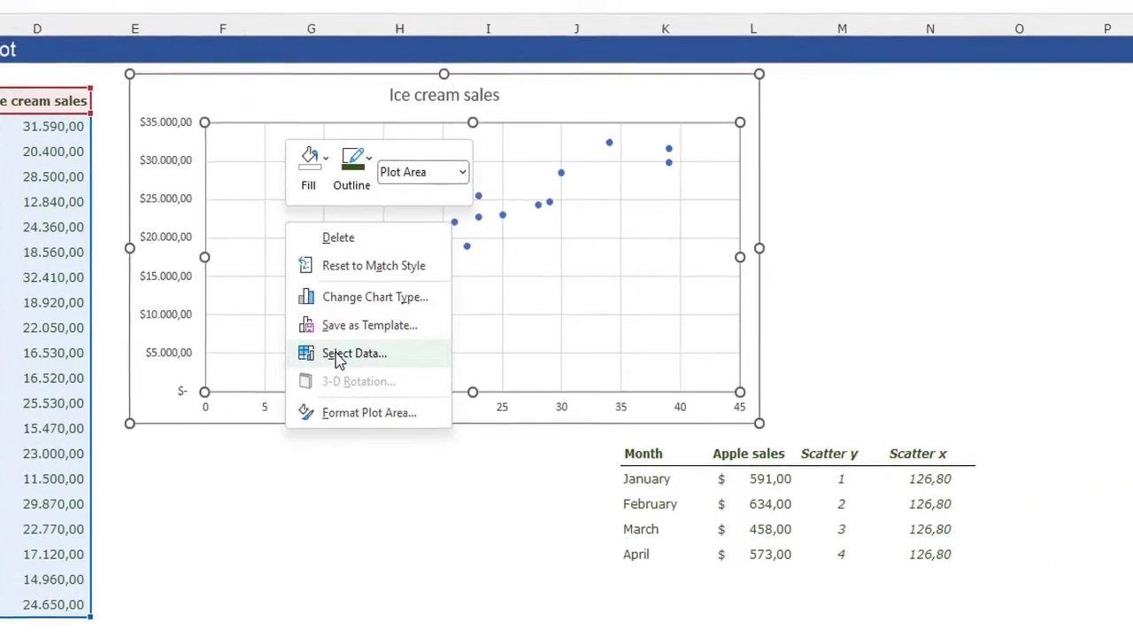
left_click(532, 339)
left_click(598, 456)
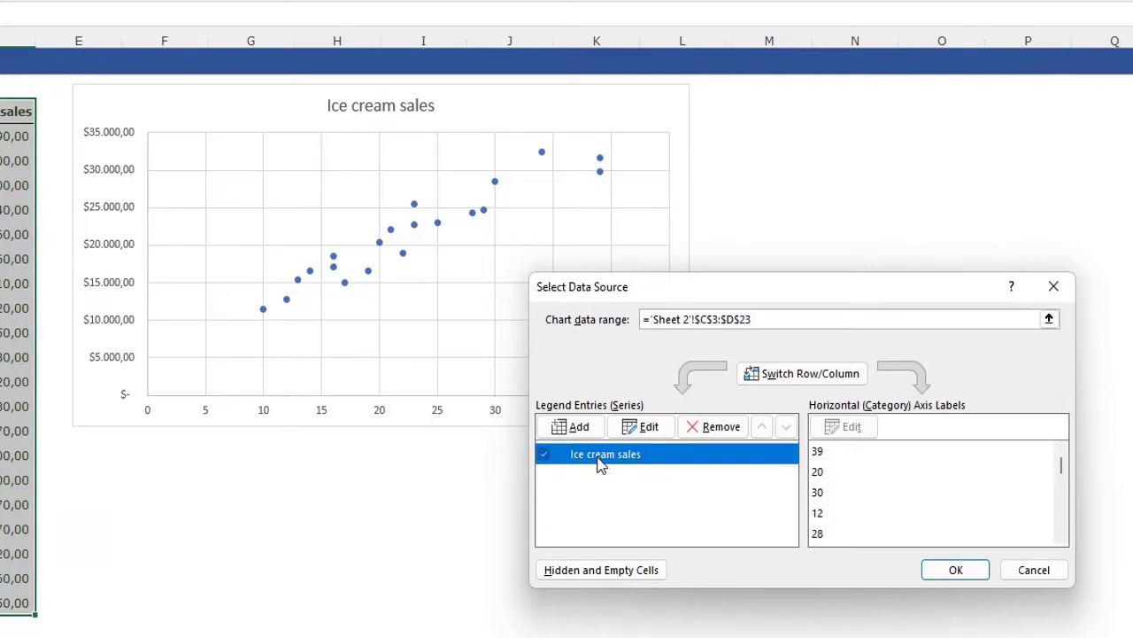
left_click(650, 426)
left_click_drag(795, 358, 336, 397)
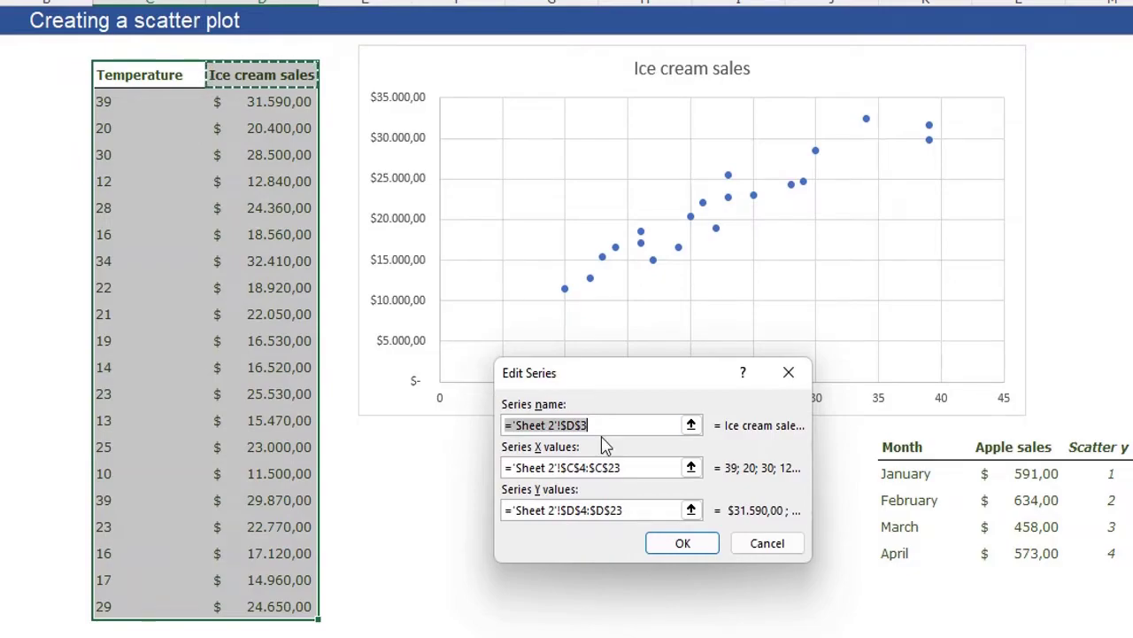
- Set the series X values to D4:D23 and Y values to C4:C23, and apply
left_click(647, 466)
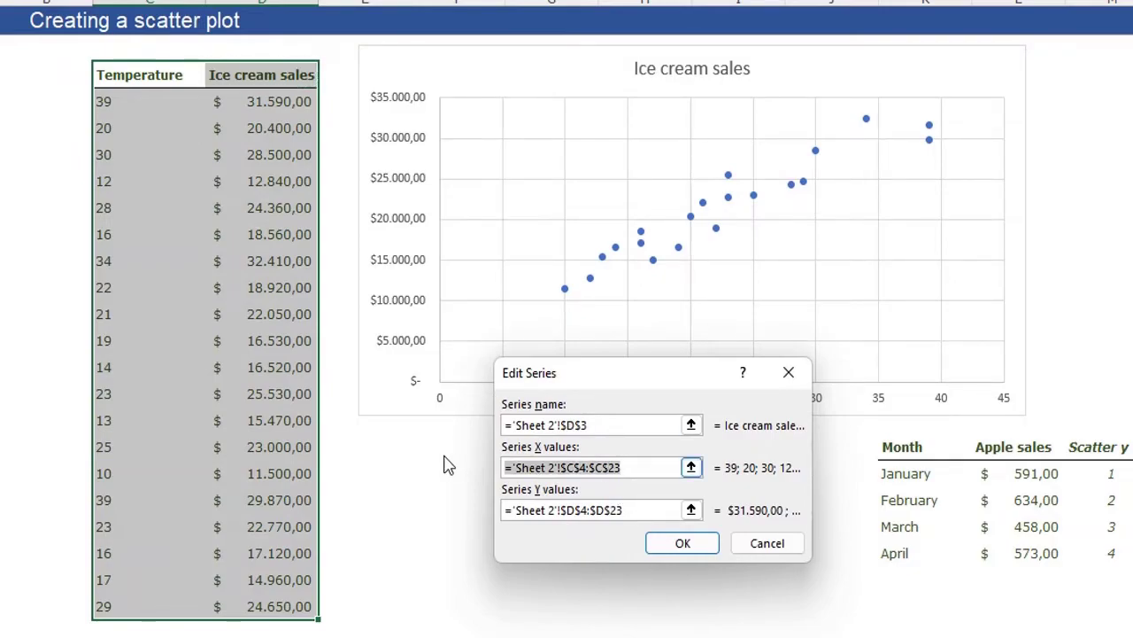
key("Delete")
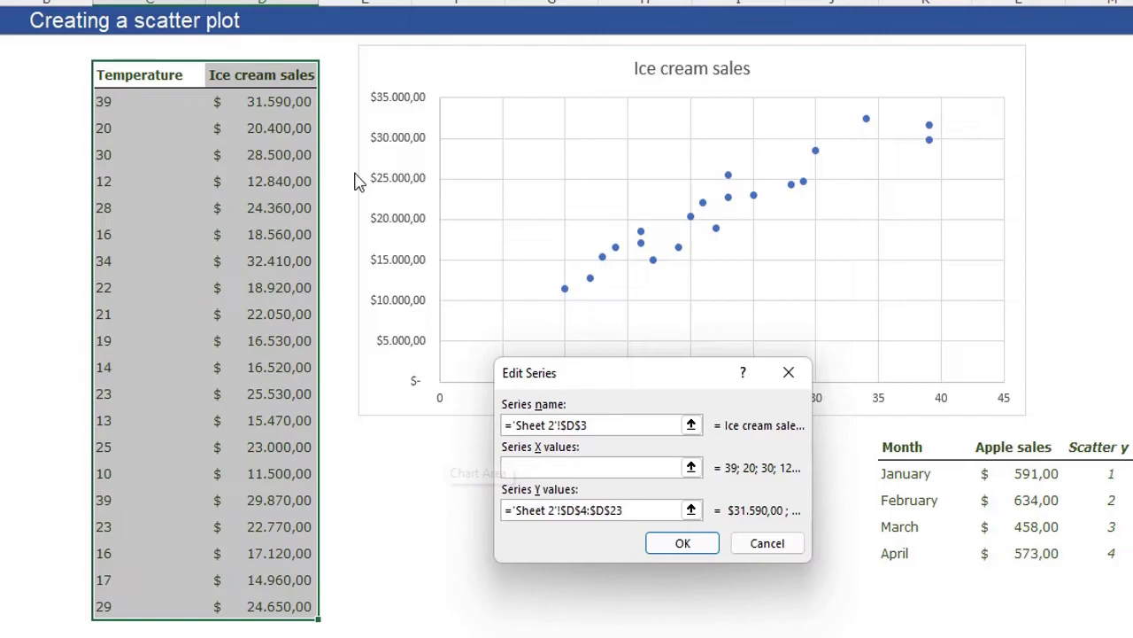
left_click_drag(286, 101, 280, 606)
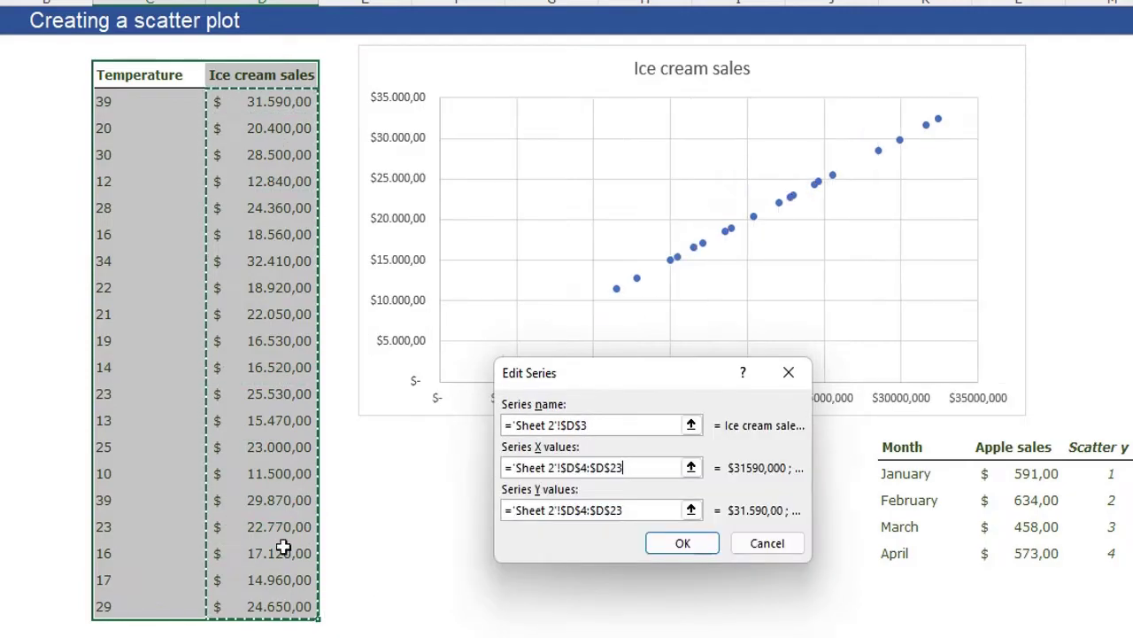
left_click(616, 510)
key("Delete")
left_click_drag(101, 101, 132, 608)
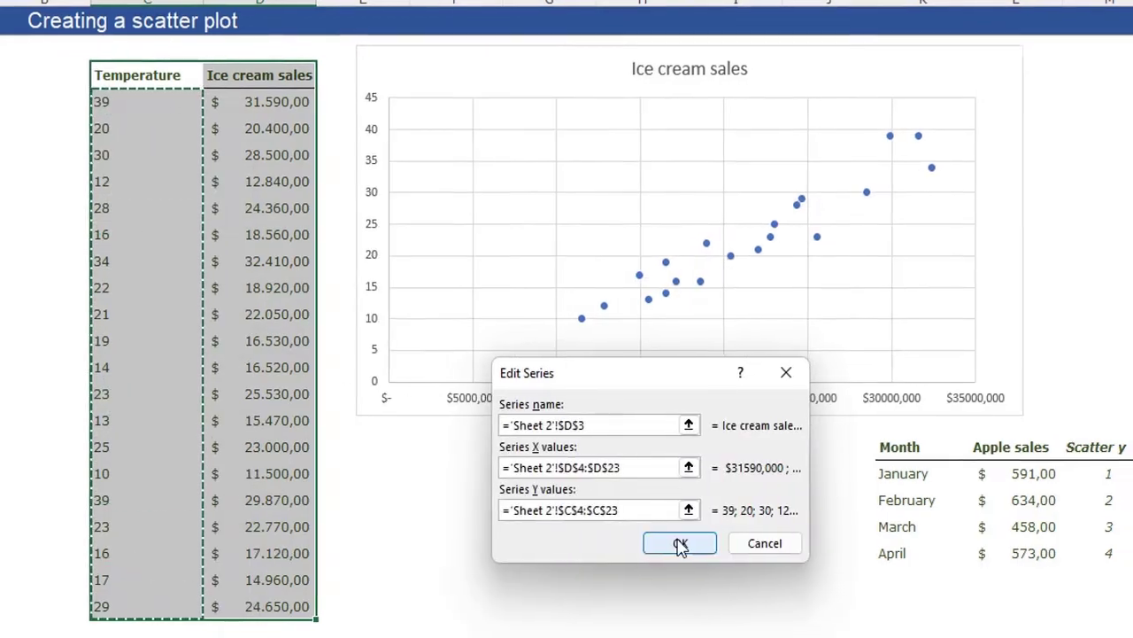
left_click(675, 541)
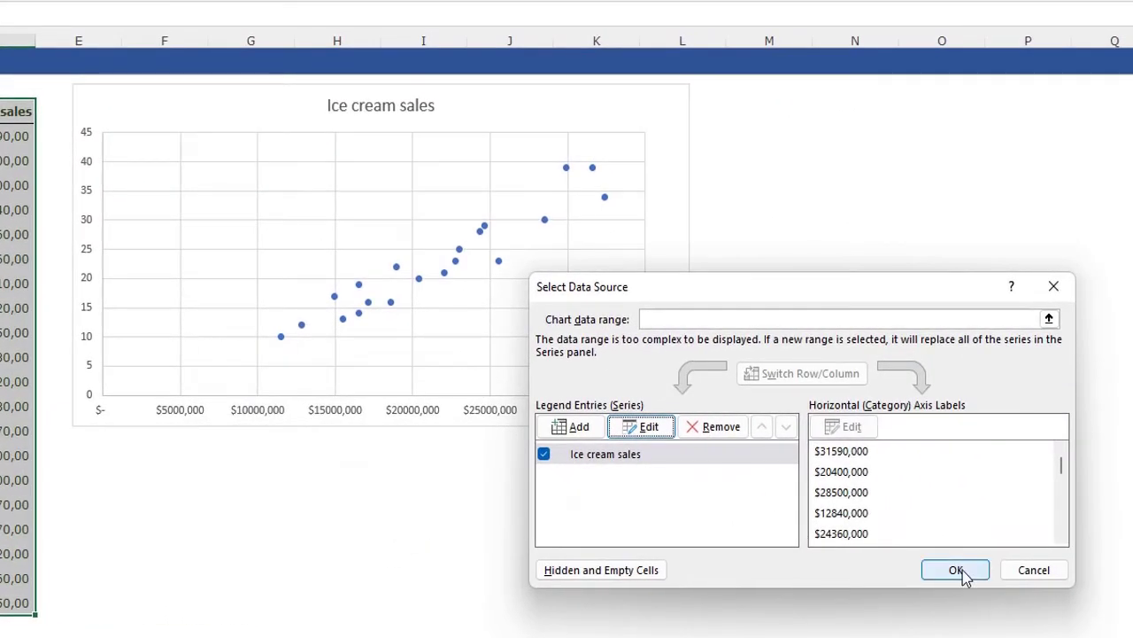
left_click(957, 570)
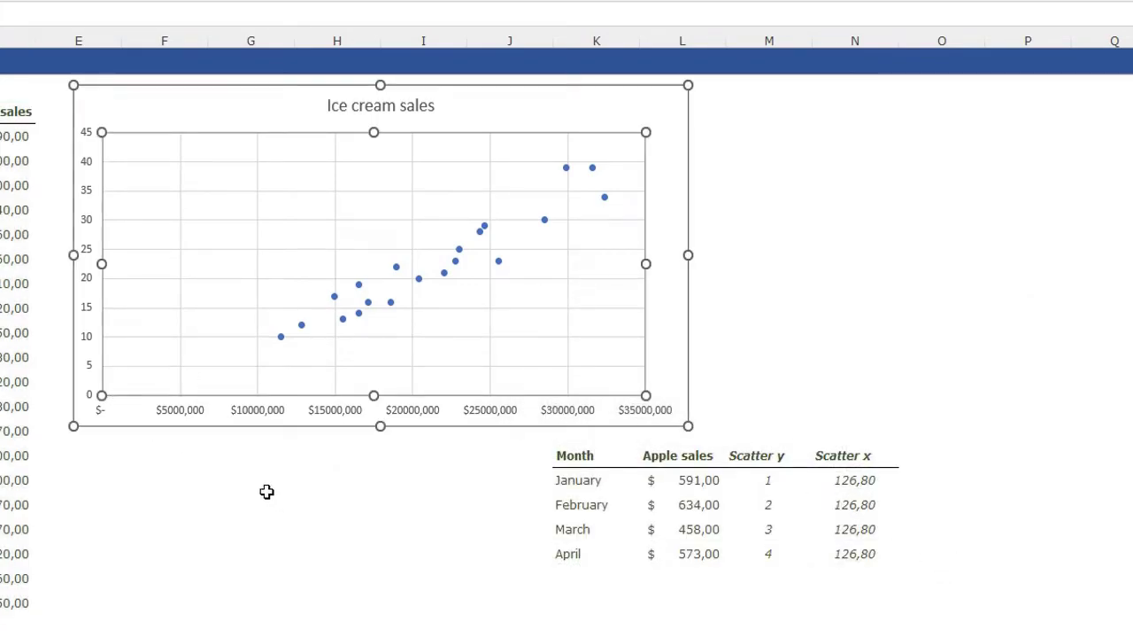
- Replace the 'Ice cream sales' chart title with 'Temperature vs. ice cream sales'
left_click(377, 106)
left_click(375, 106)
key("Delete")
key("Delete")
key("Delete")
key("Delete")
key("Delete")
key("Delete")
key("Delete")
key("Delete")
key("BackSpace")
key("BackSpace")
key("BackSpace")
key("BackSpace")
key("BackSpace")
key("BackSpace")
key("BackSpace")
type("Temperature")
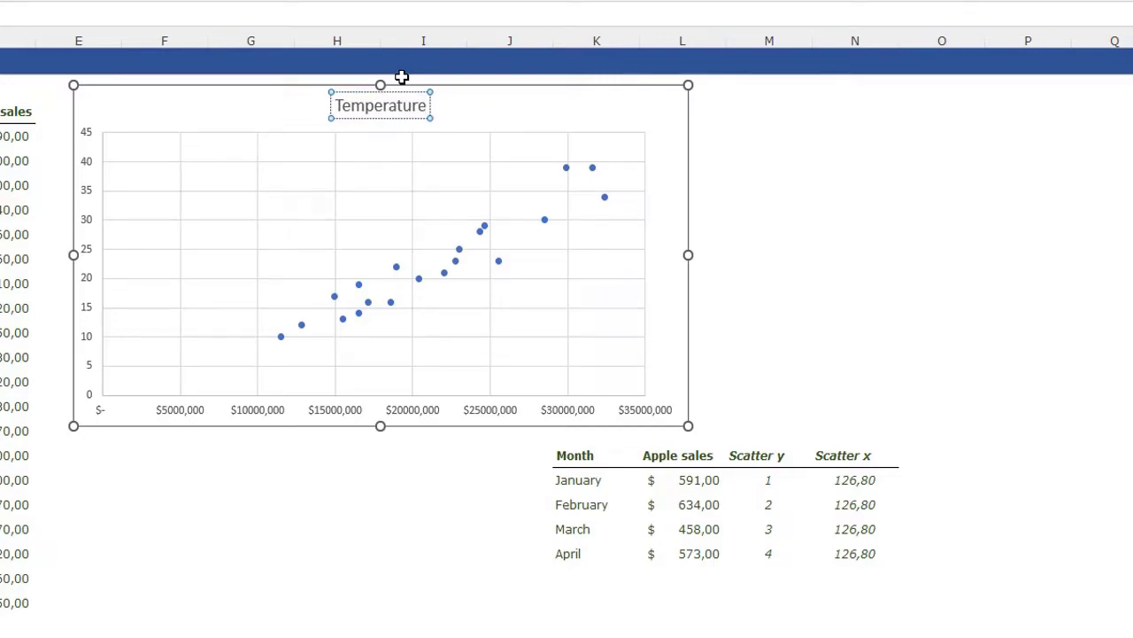
type(" vs. ic")
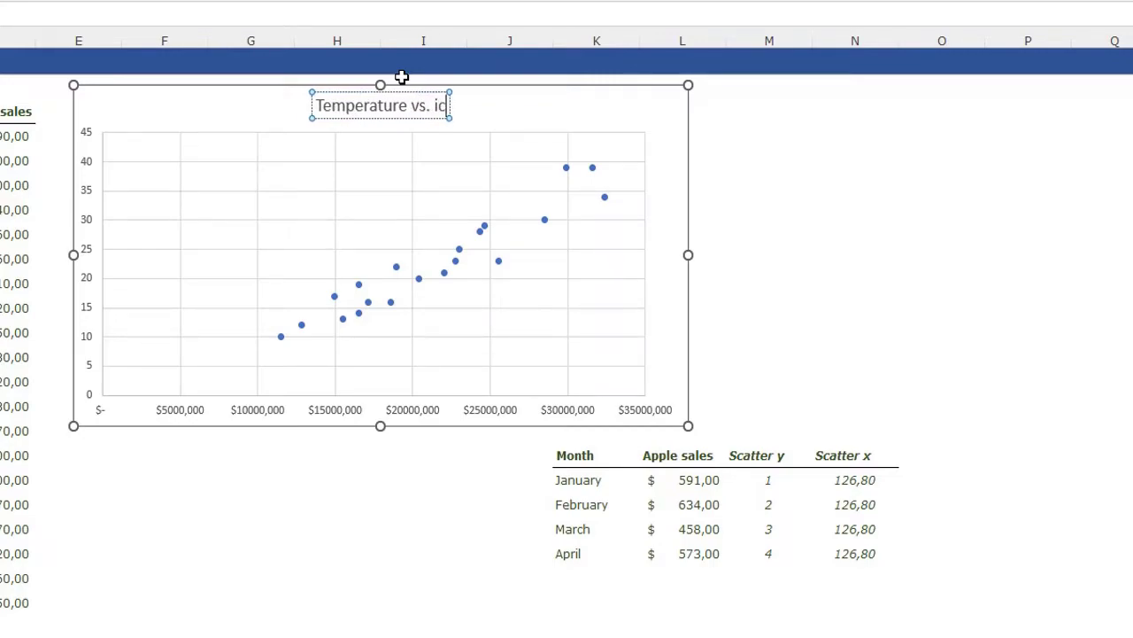
type("e cream sales")
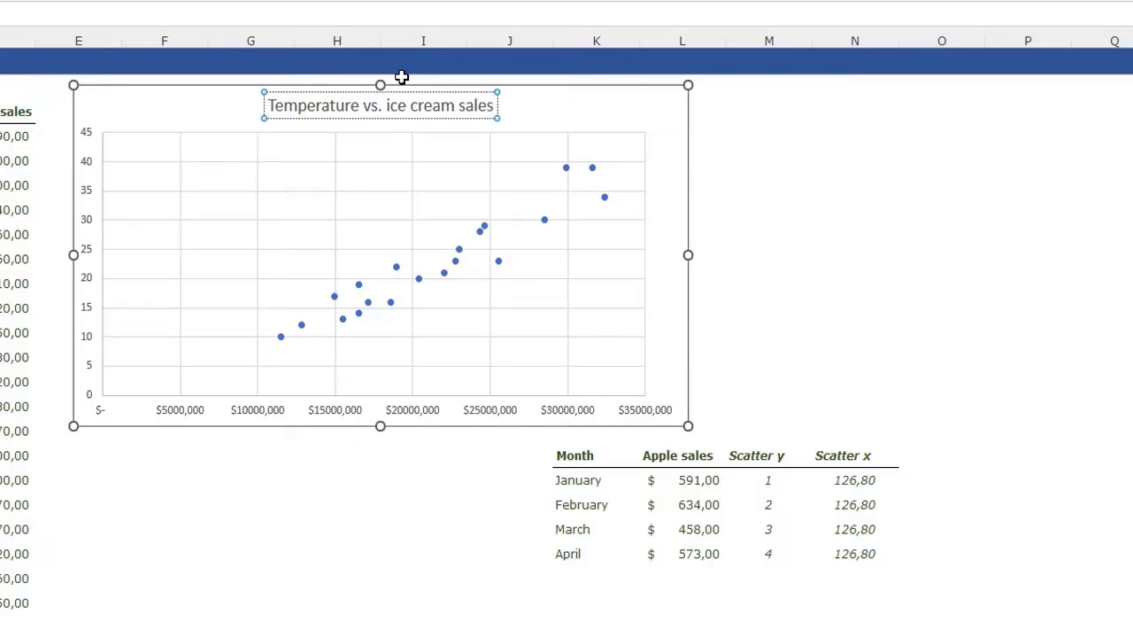
key("ctrl+a")
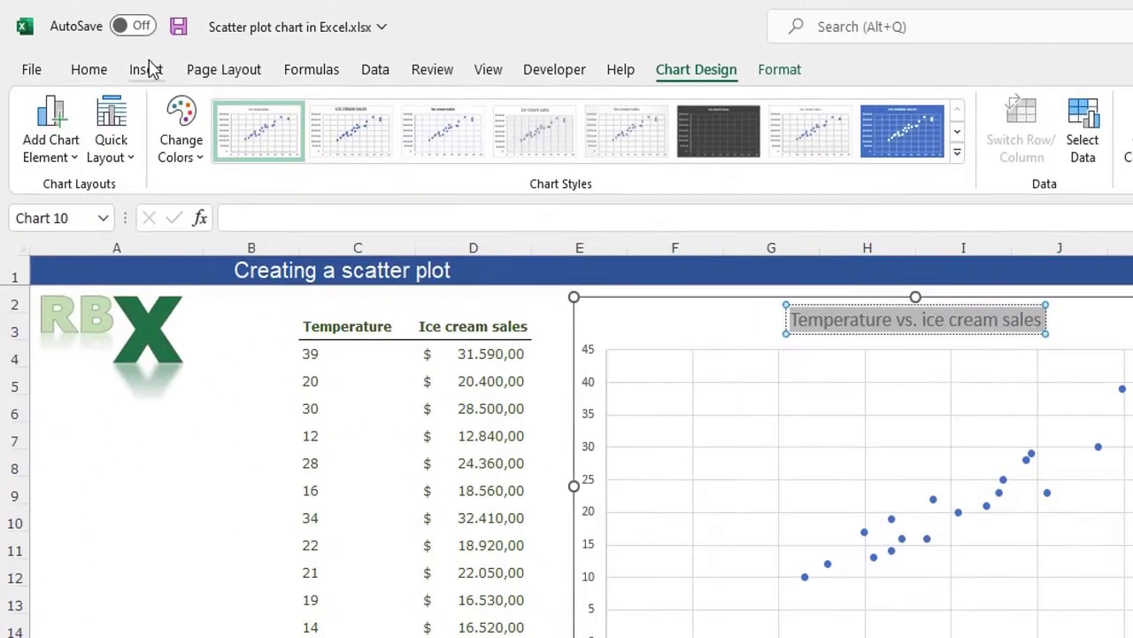
- Make the 'Temperature vs. ice cream sales' title larger and bold
left_click(88, 70)
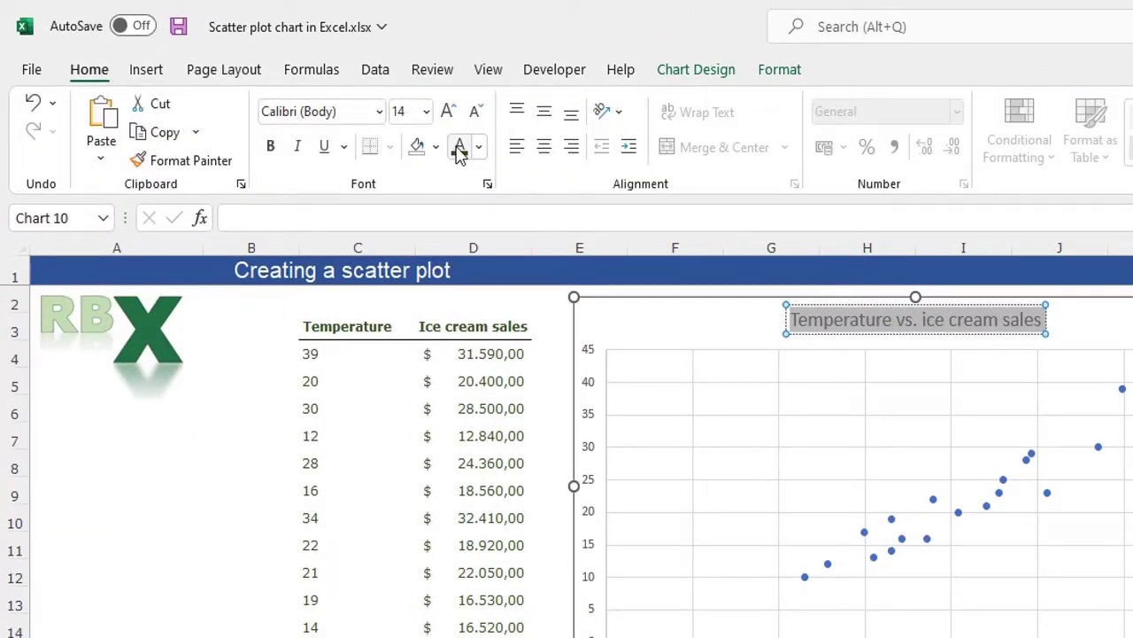
left_click(448, 111)
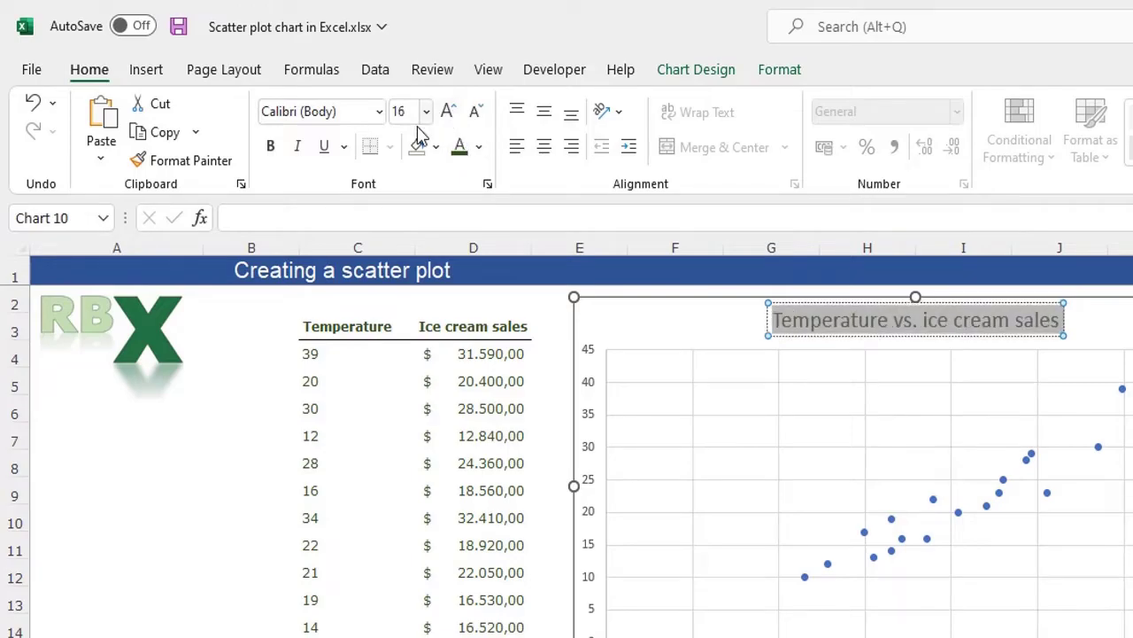
left_click(273, 146)
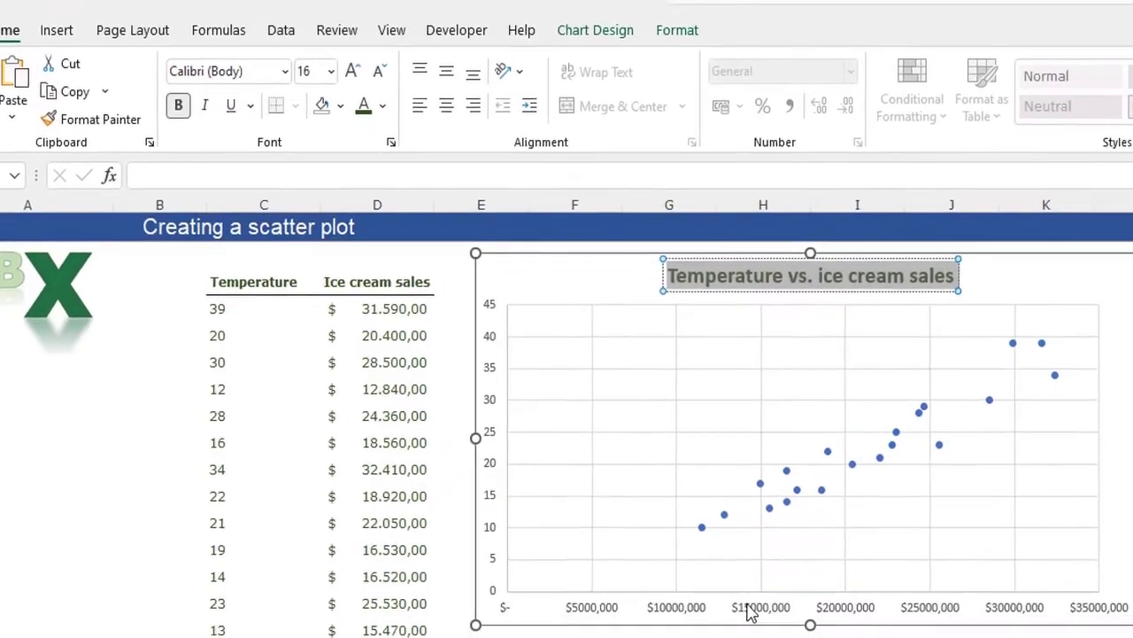
- Increase the horizontal and vertical axis labels to font size 10
left_click(679, 578)
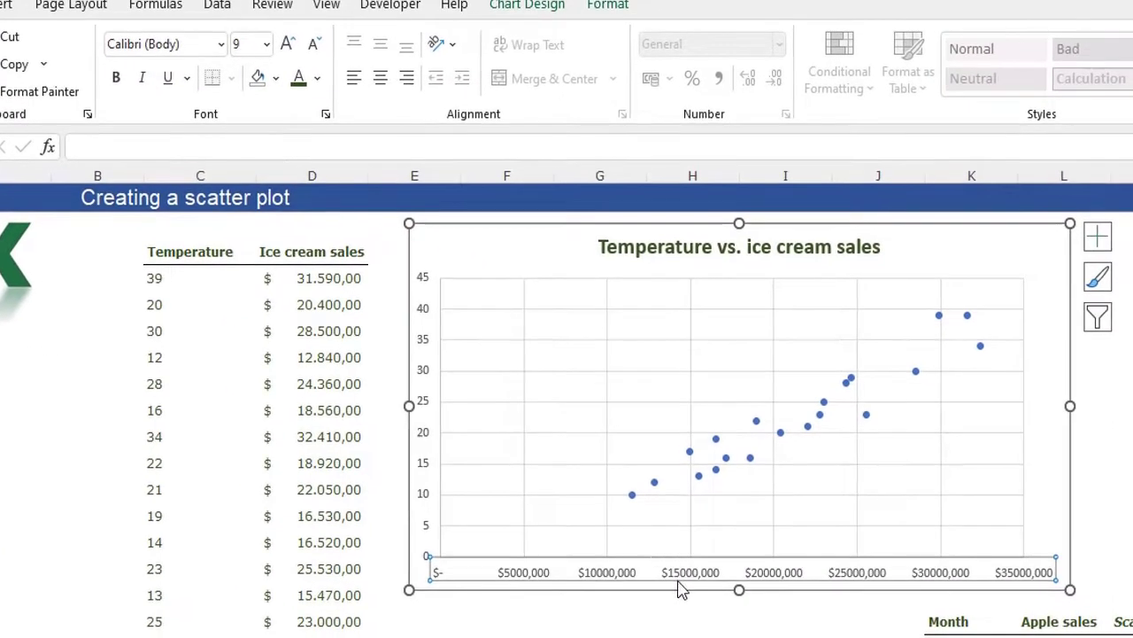
left_click(290, 44)
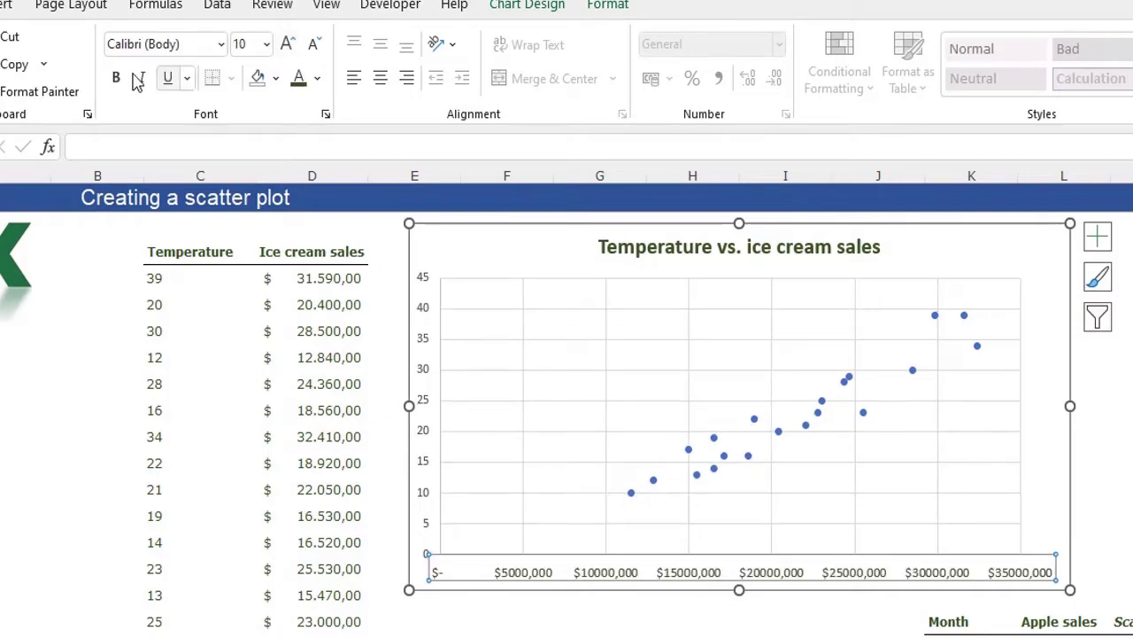
left_click(422, 362)
left_click(288, 44)
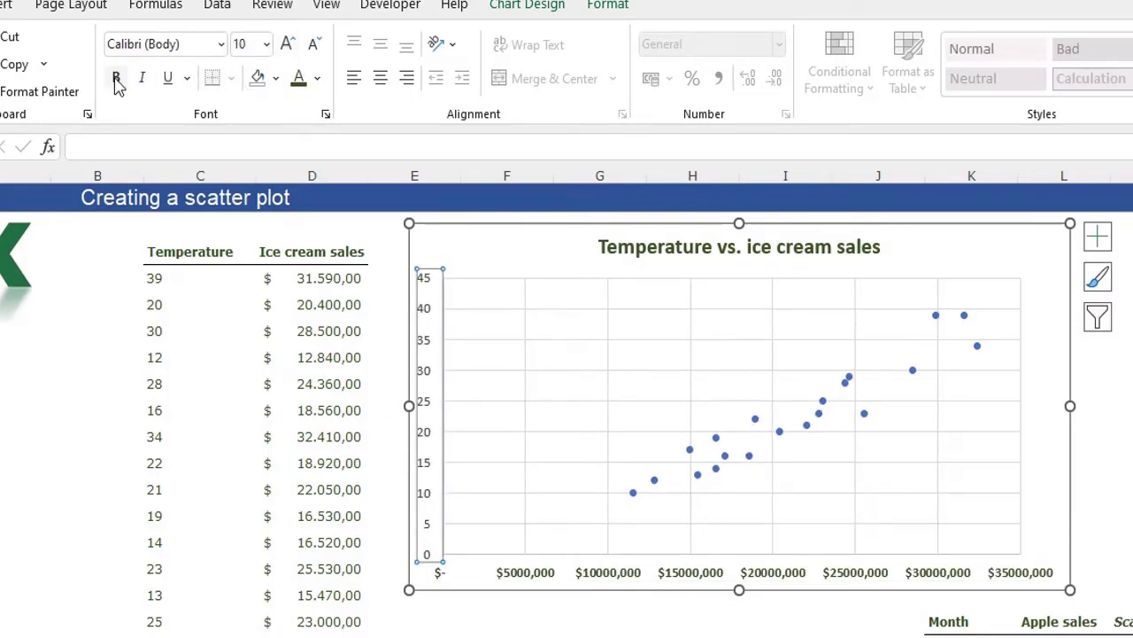
left_click(786, 611)
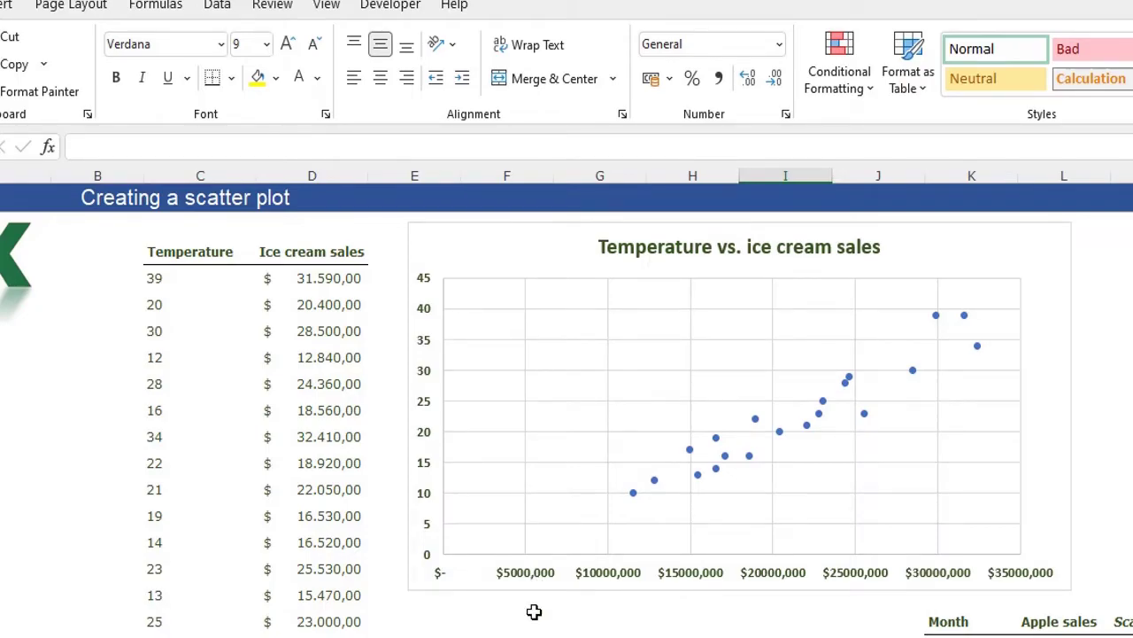
left_click(617, 578)
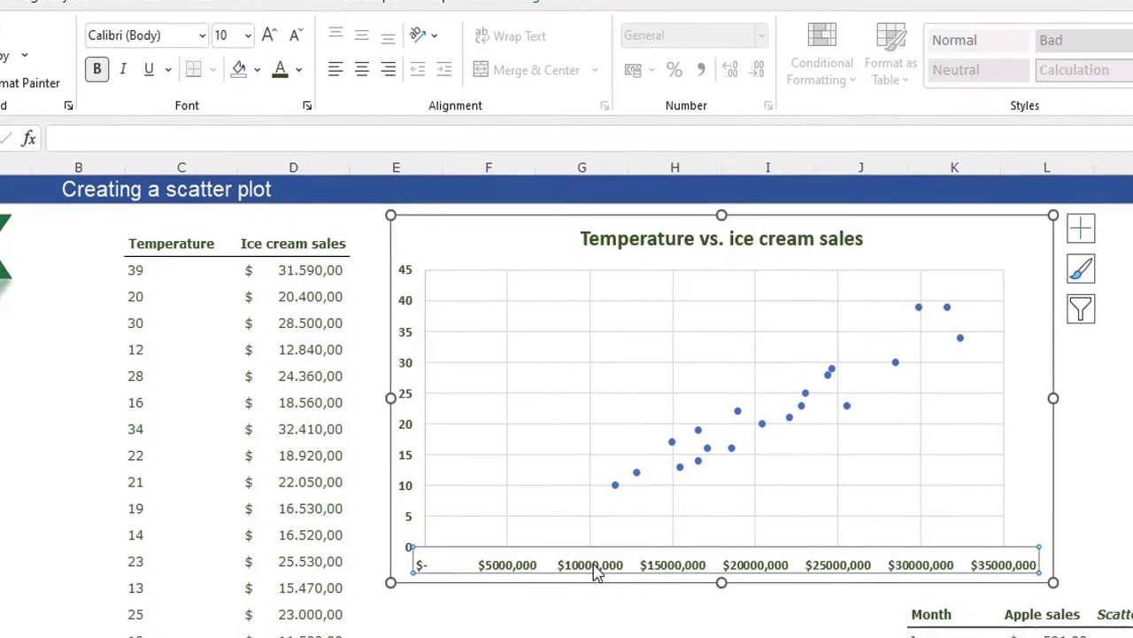
- Format the horizontal axis as Euro currency with 2 decimals (€ 0,00 to € 35.000,00)
double_click(618, 578)
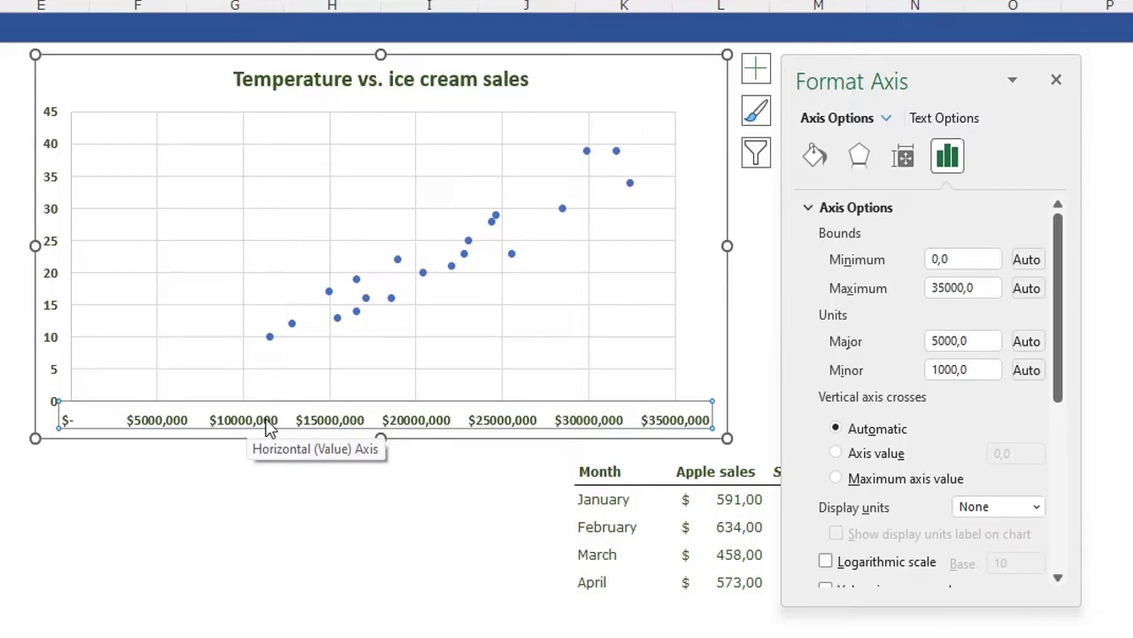
left_click(887, 119)
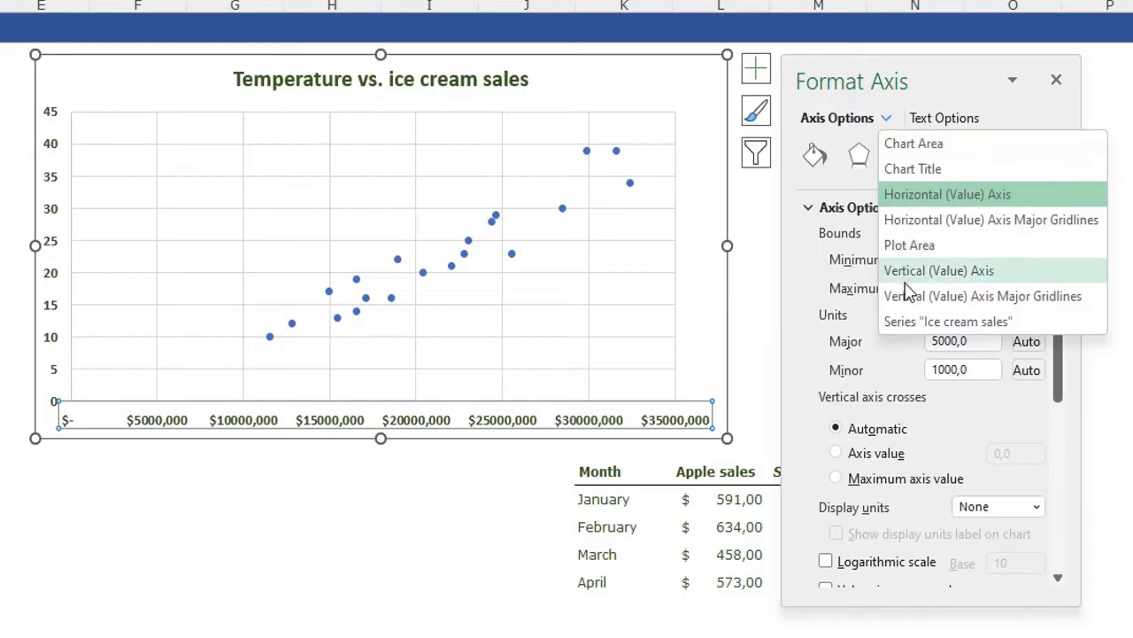
left_click(934, 196)
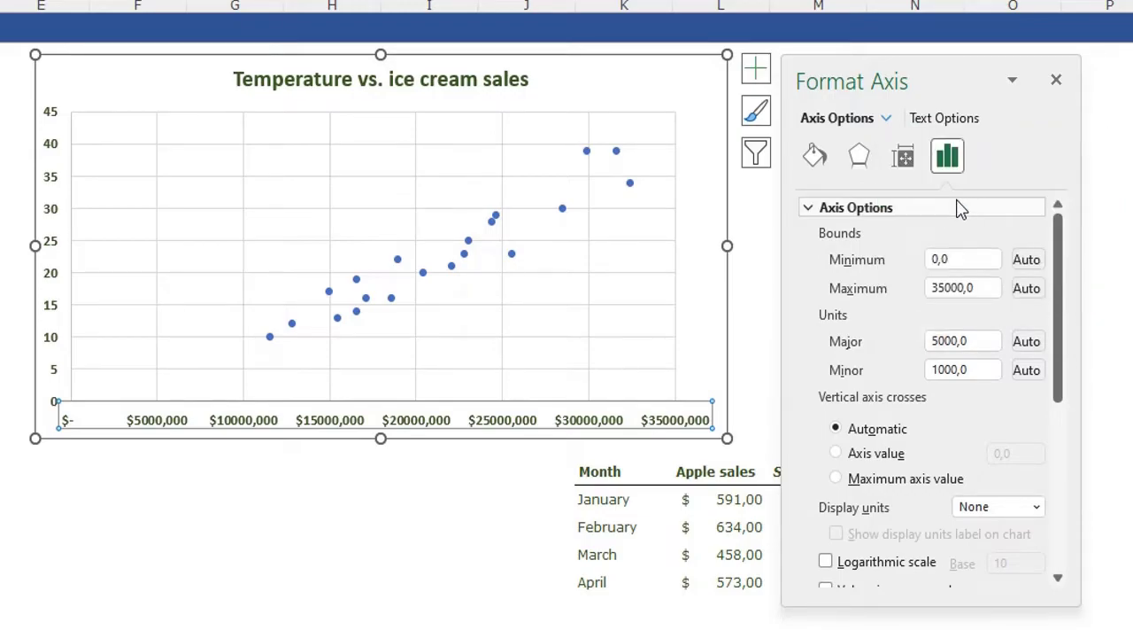
scroll(868, 335, "down", 5)
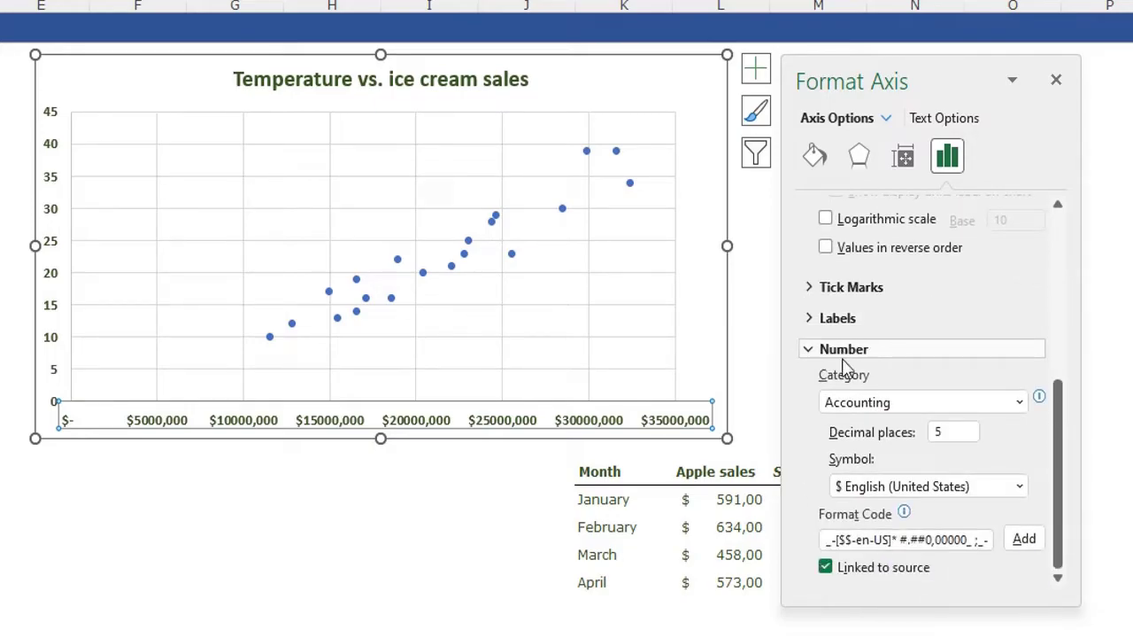
left_click(880, 404)
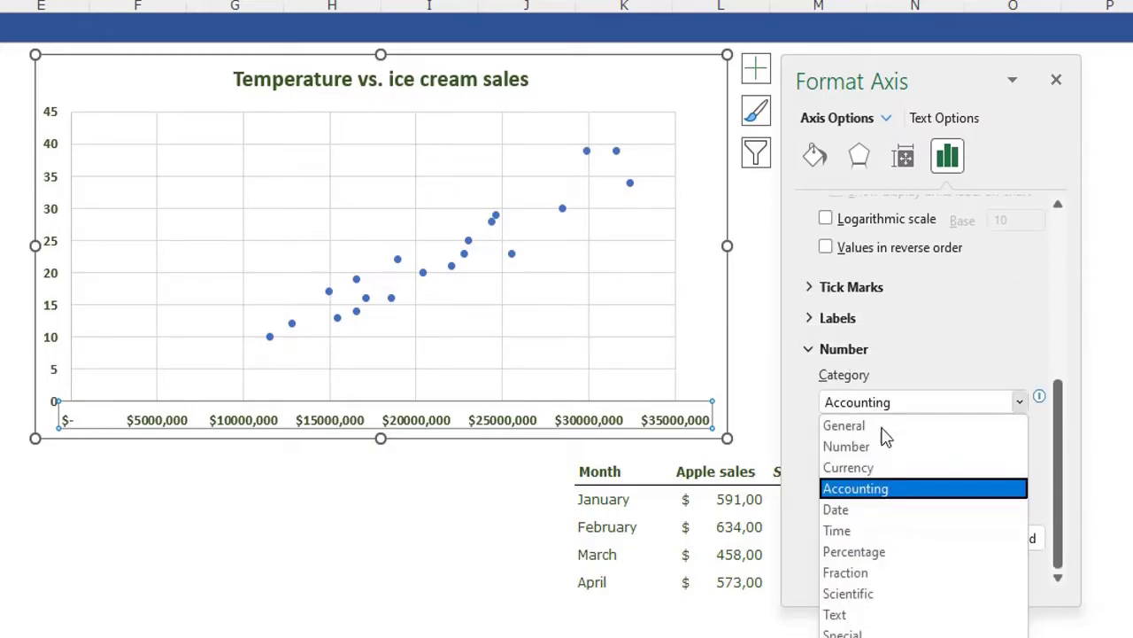
left_click(850, 470)
left_click(951, 431)
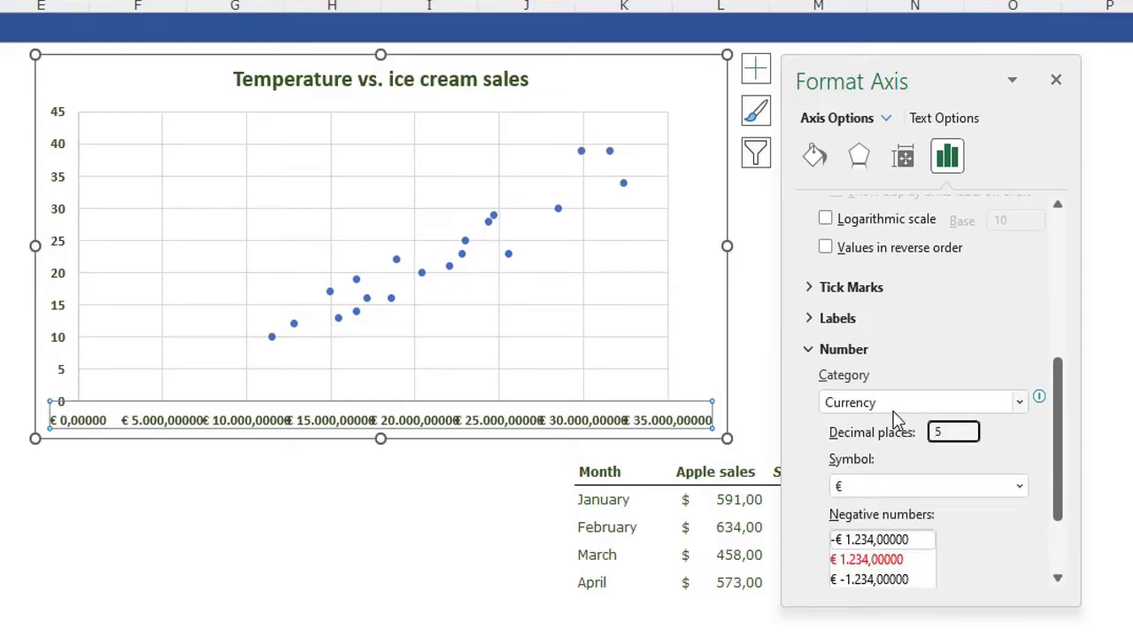
key("Return")
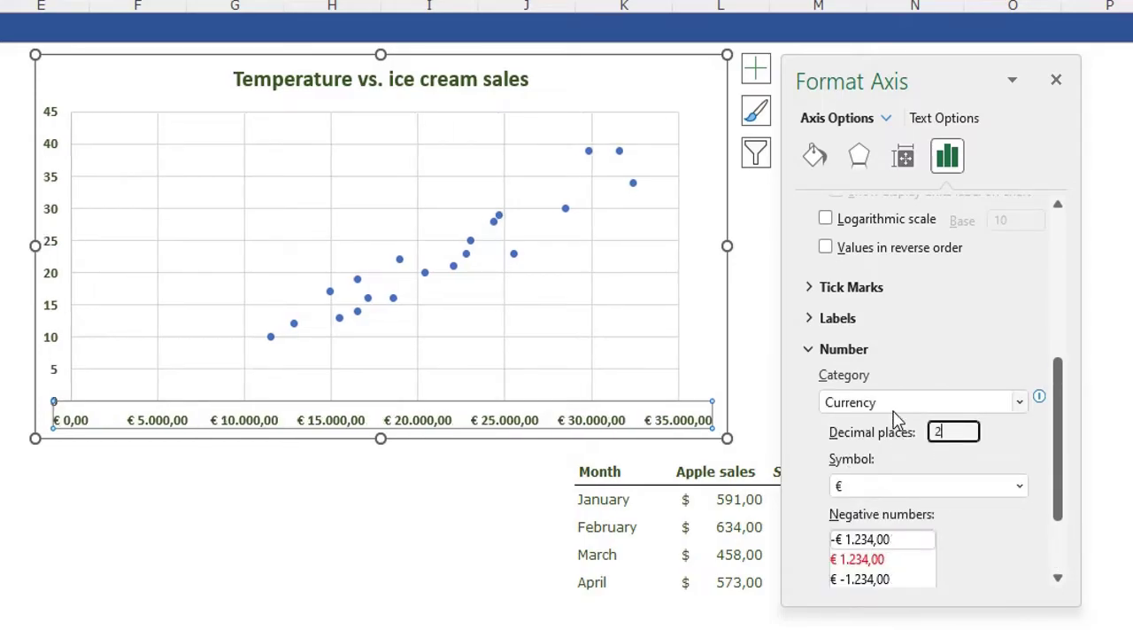
left_click(1057, 80)
left_click(279, 495)
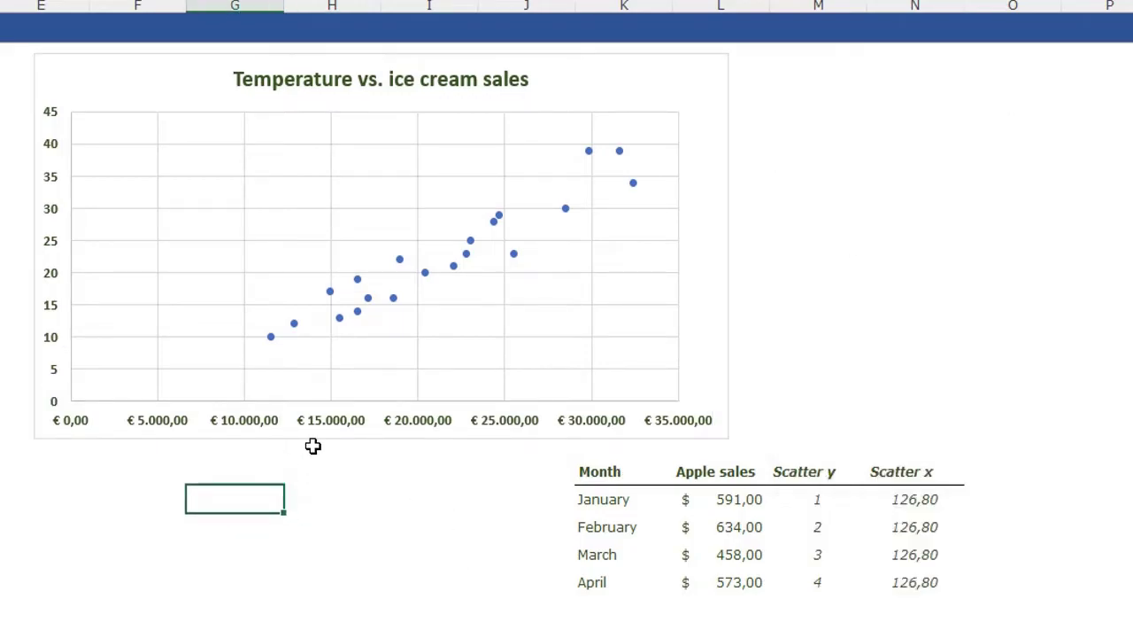
- Set the scatter chart area's border to No line
left_click(54, 79)
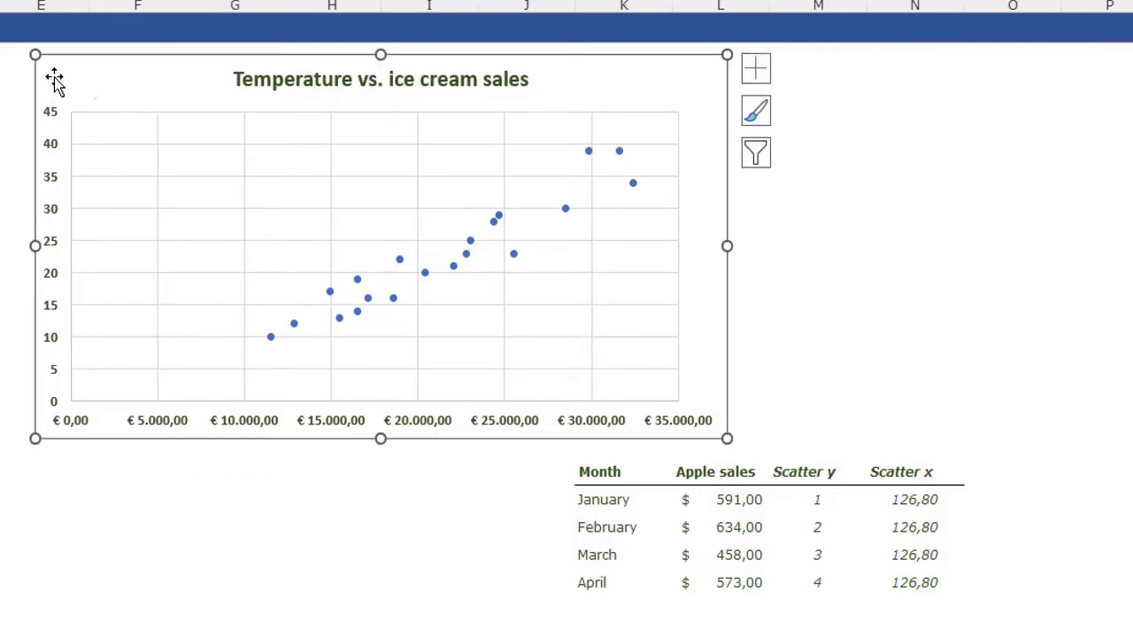
double_click(109, 106)
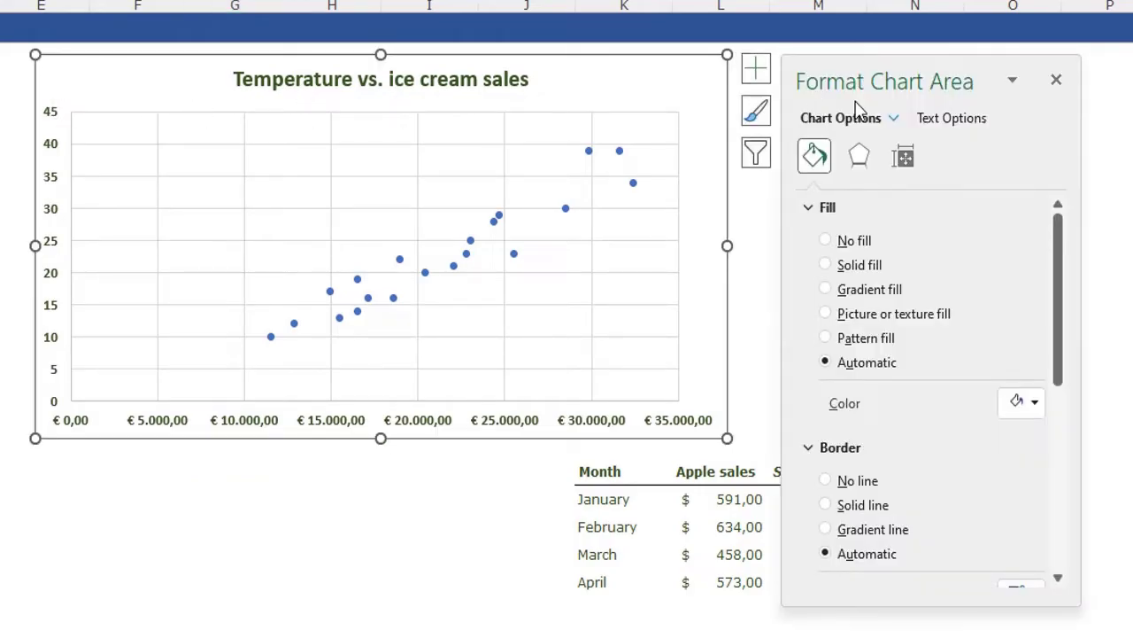
left_click(825, 483)
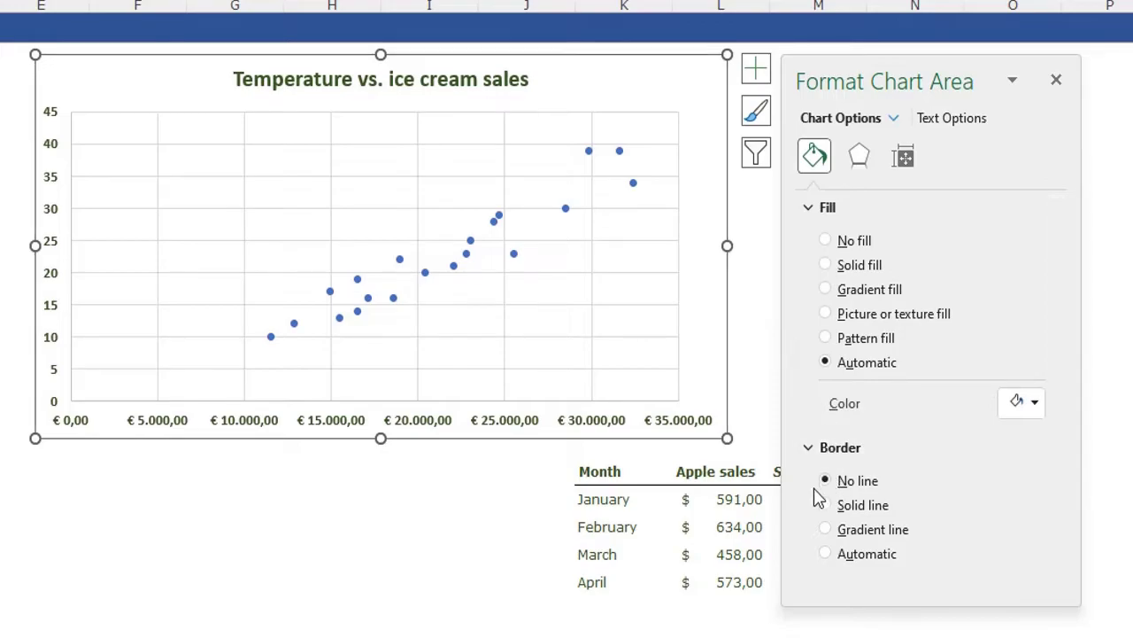
left_click(1057, 80)
left_click(282, 520)
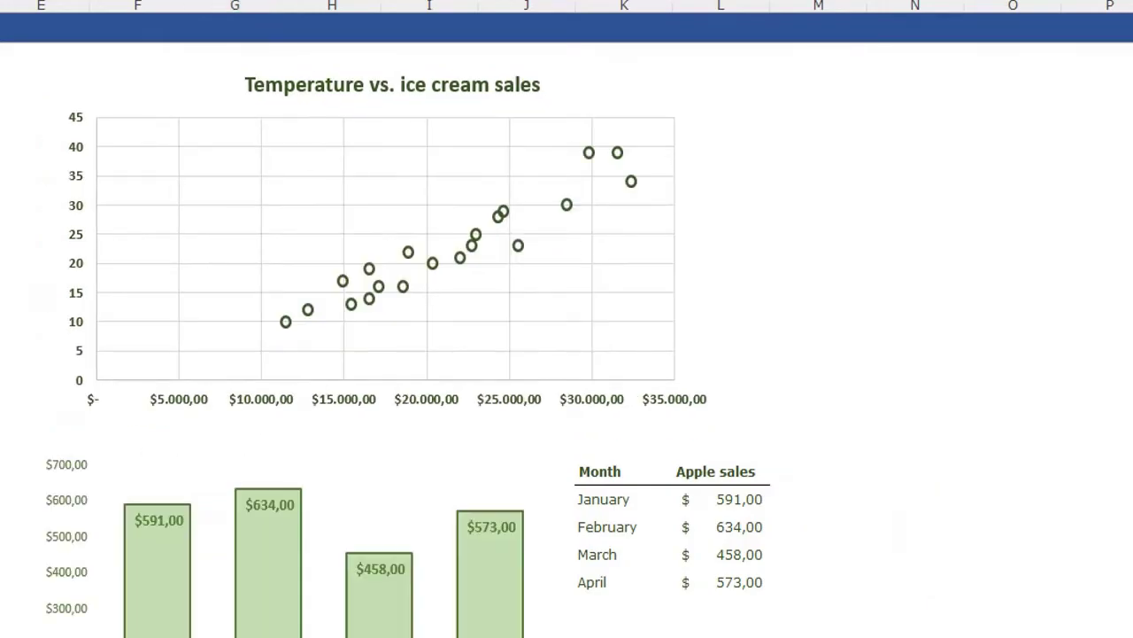
mouse_move(525, 261)
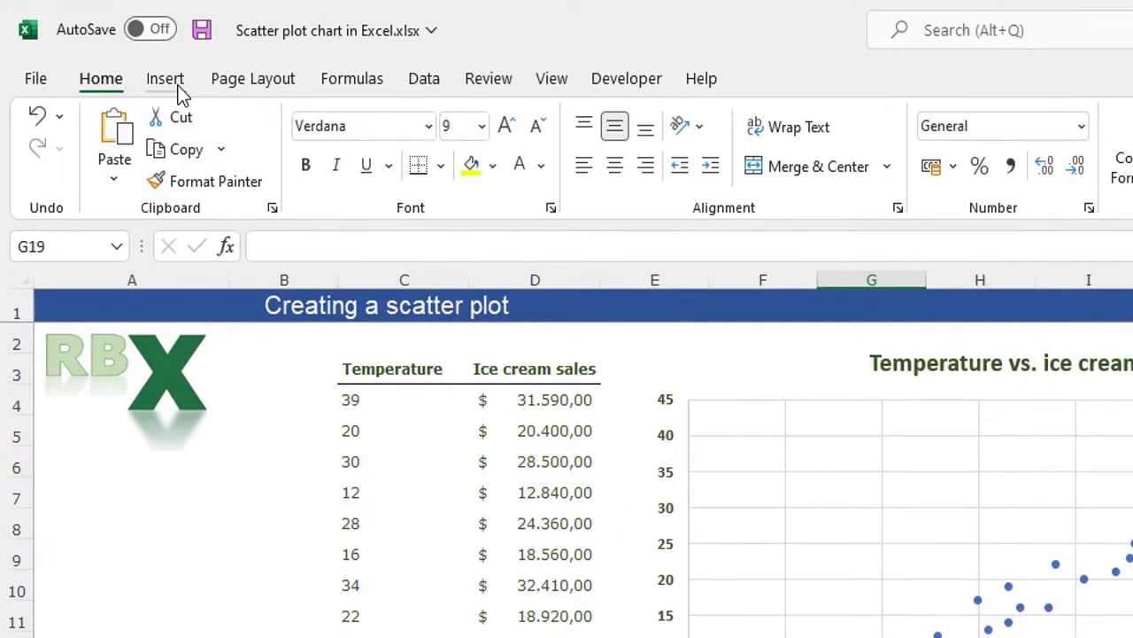
- Draw an oval beside the chart sized 0,25 cm by 0,25 cm
left_click(166, 78)
left_click(357, 117)
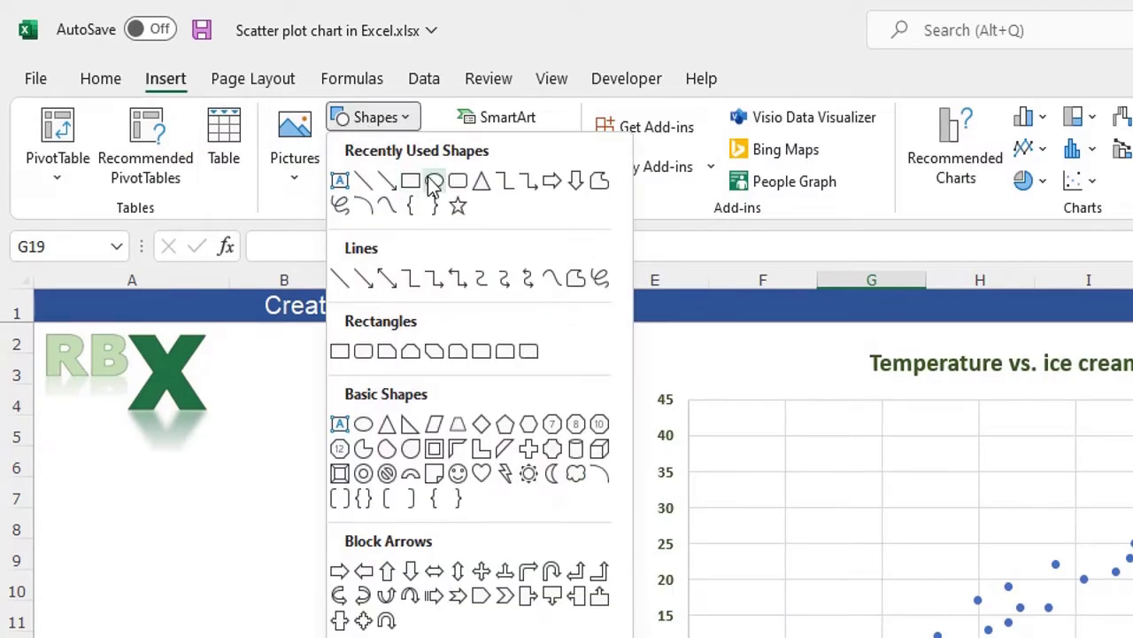
left_click(432, 183)
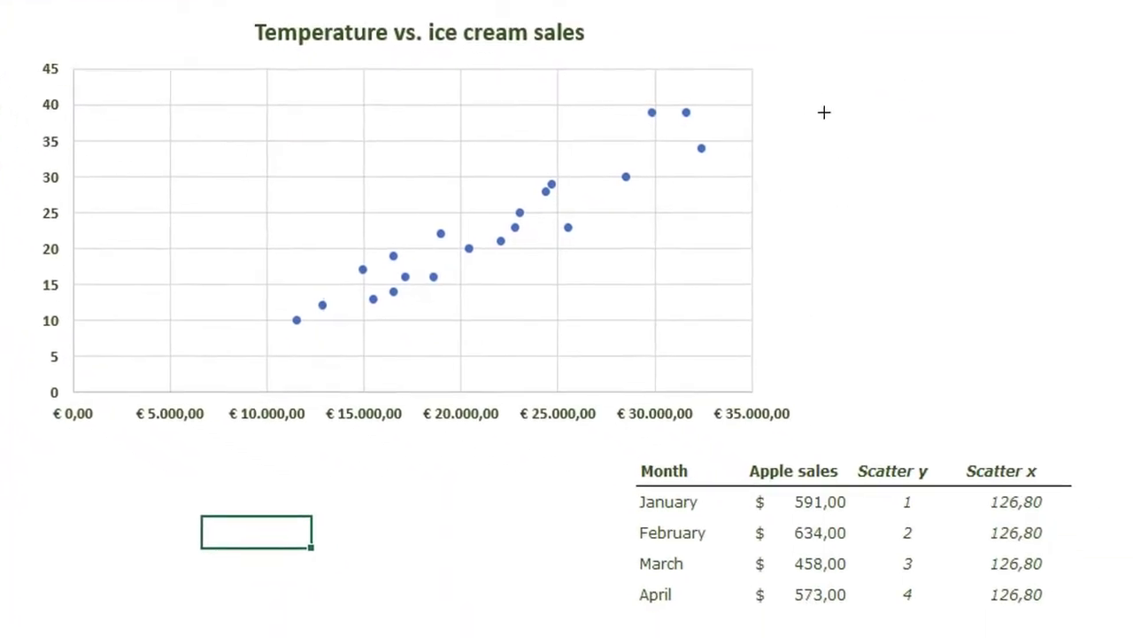
left_click_drag(819, 109, 848, 143)
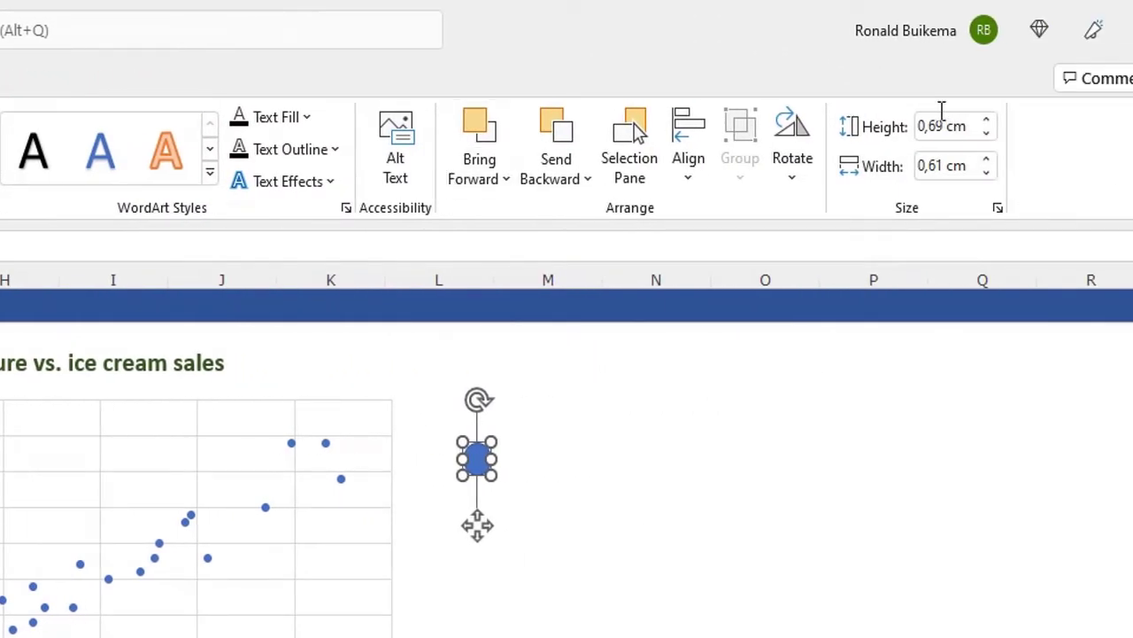
left_click(936, 125)
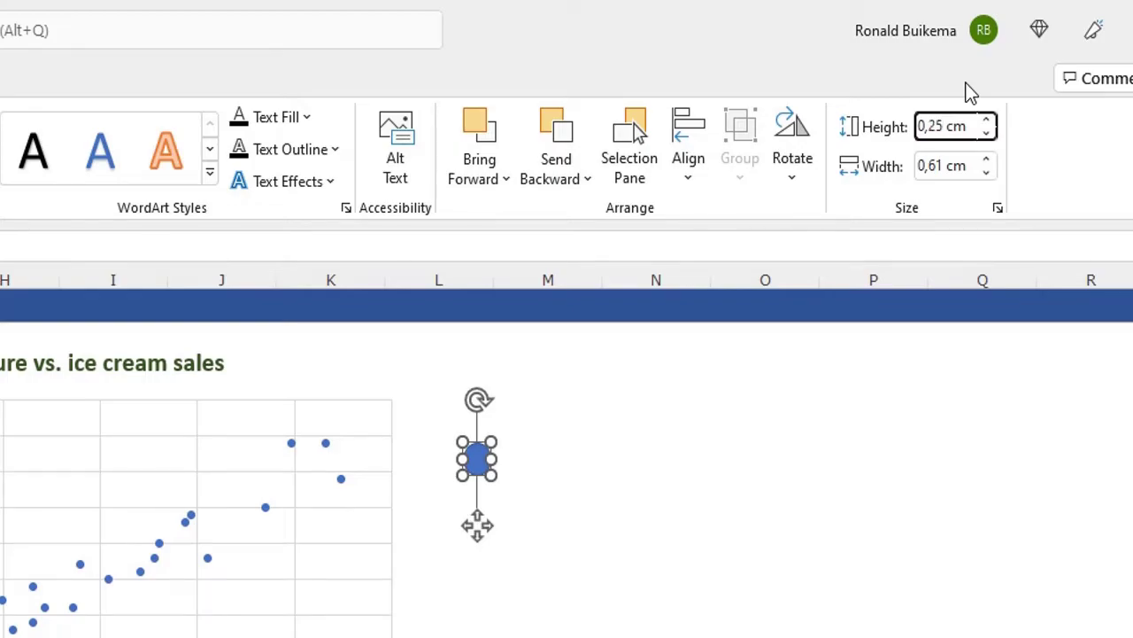
key("Tab")
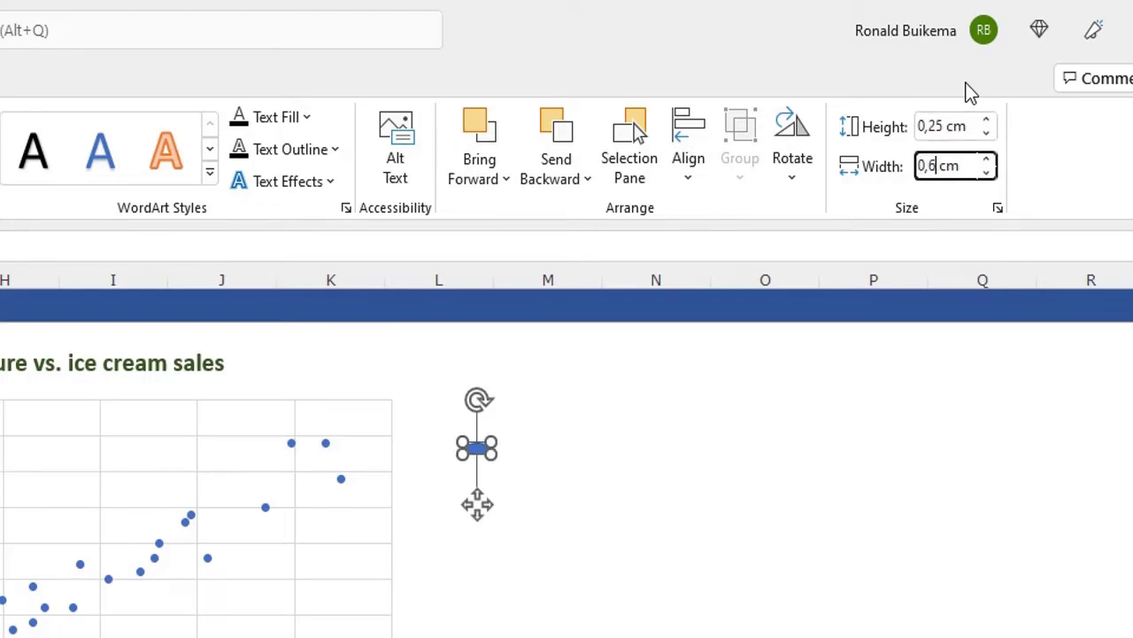
key("Return")
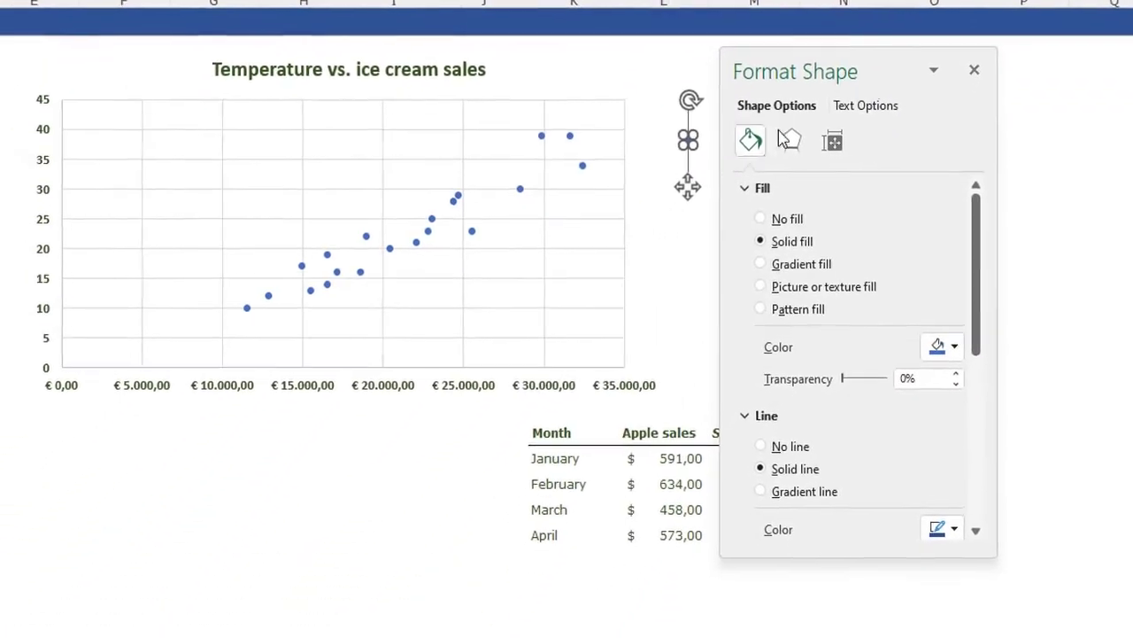
- Give the circle no fill and a dark green outline
left_click(777, 216)
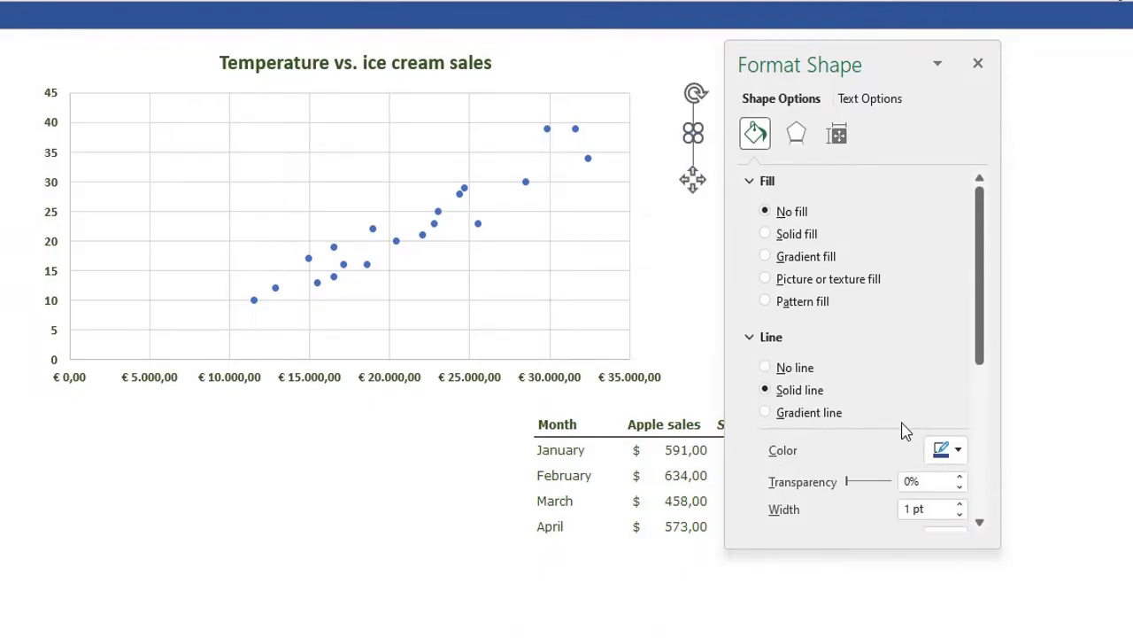
left_click(957, 450)
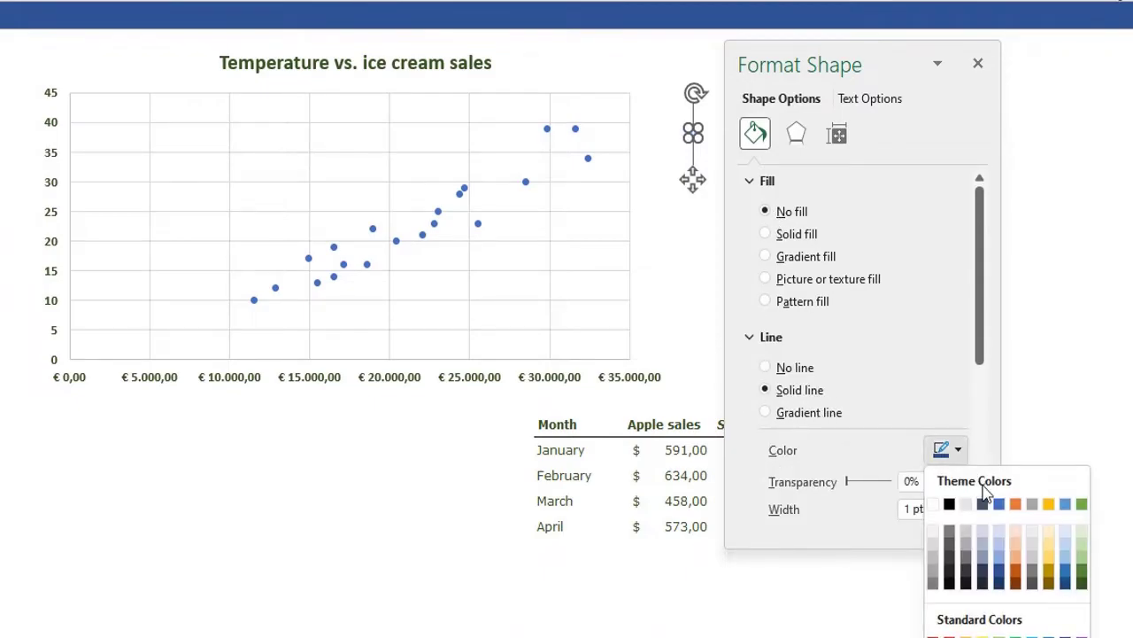
left_click(1082, 583)
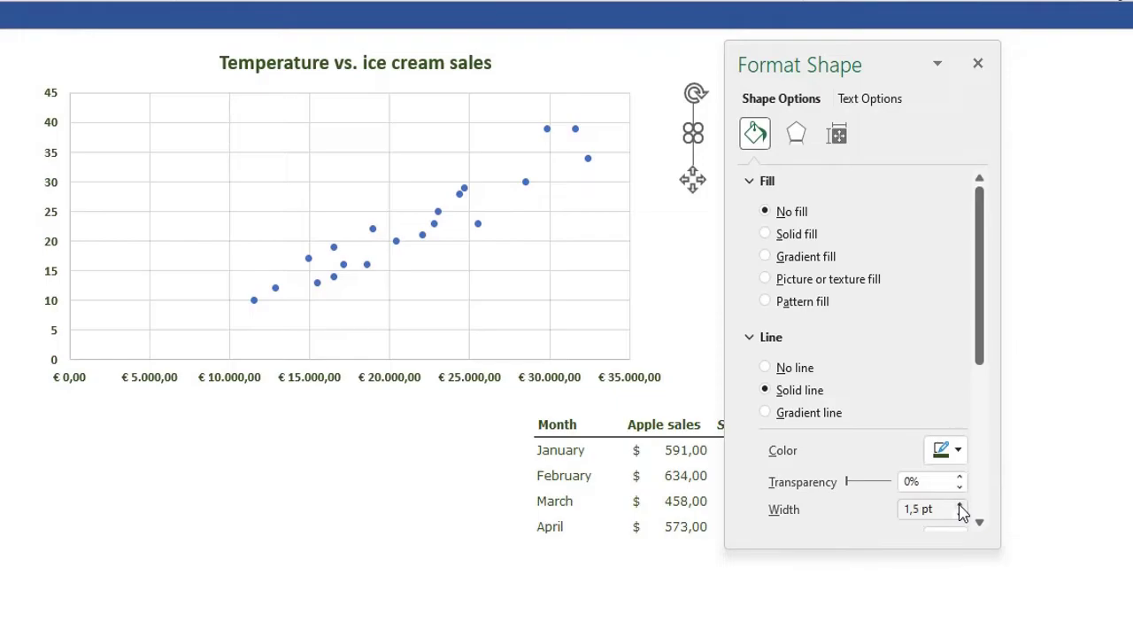
left_click(978, 64)
left_click(794, 241)
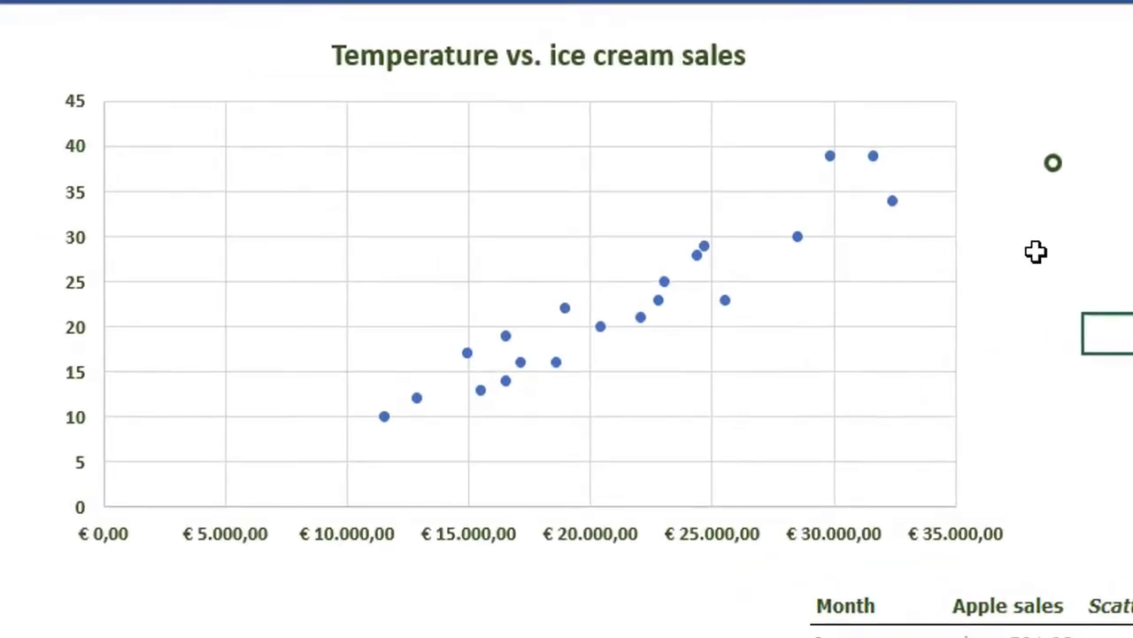
- Copy the dark green ring onto the scatter series, replacing the blue dot markers
left_click(1052, 164)
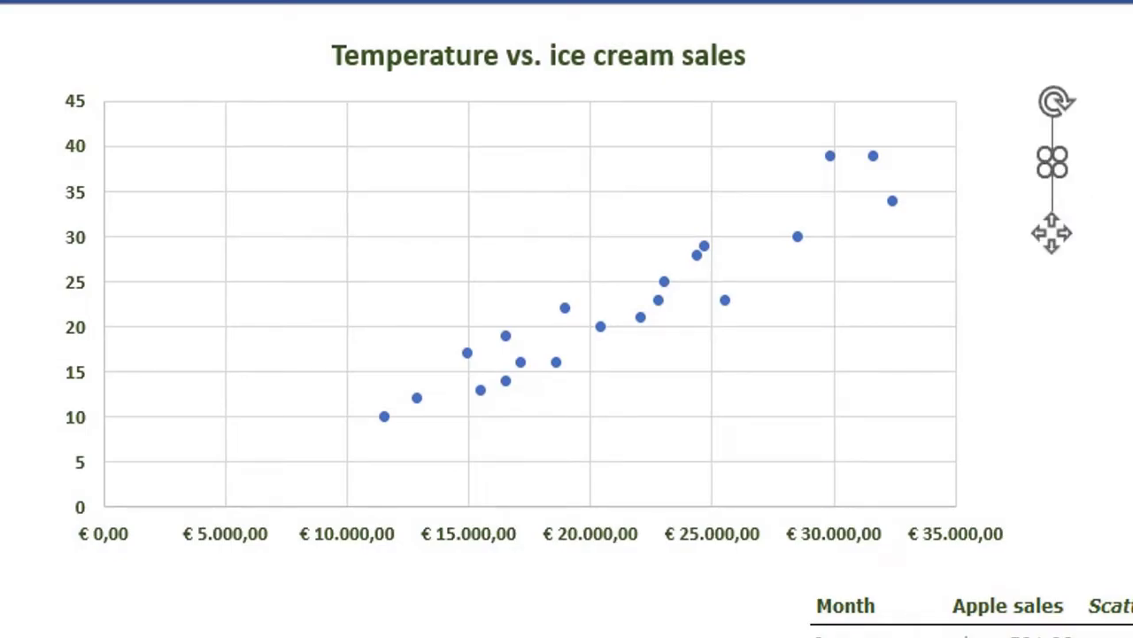
left_click(507, 339)
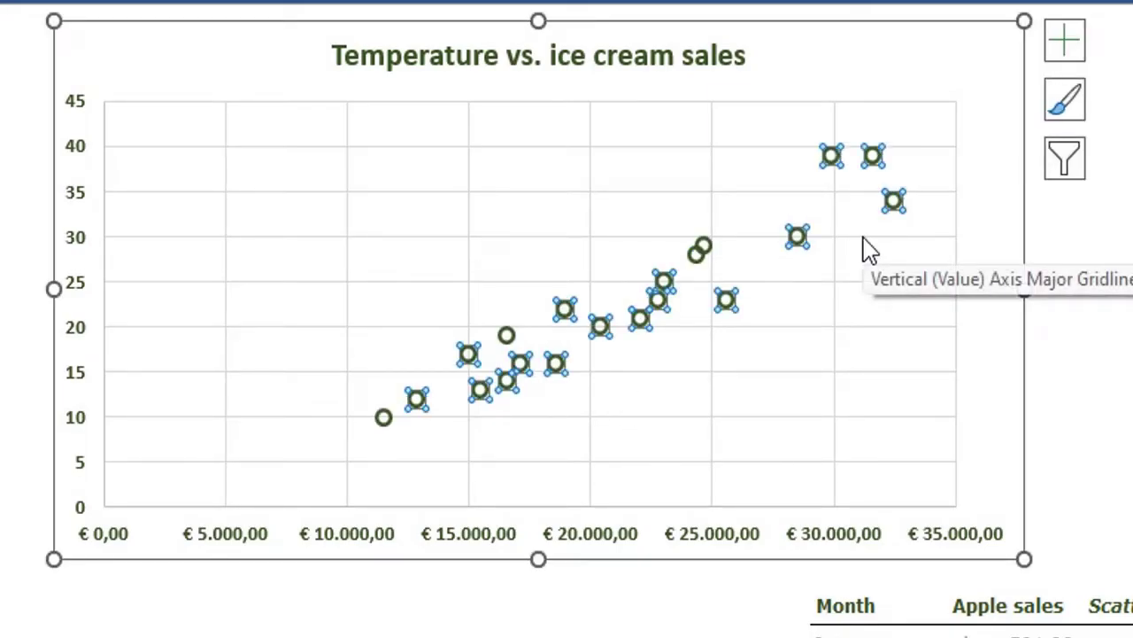
left_click(1107, 372)
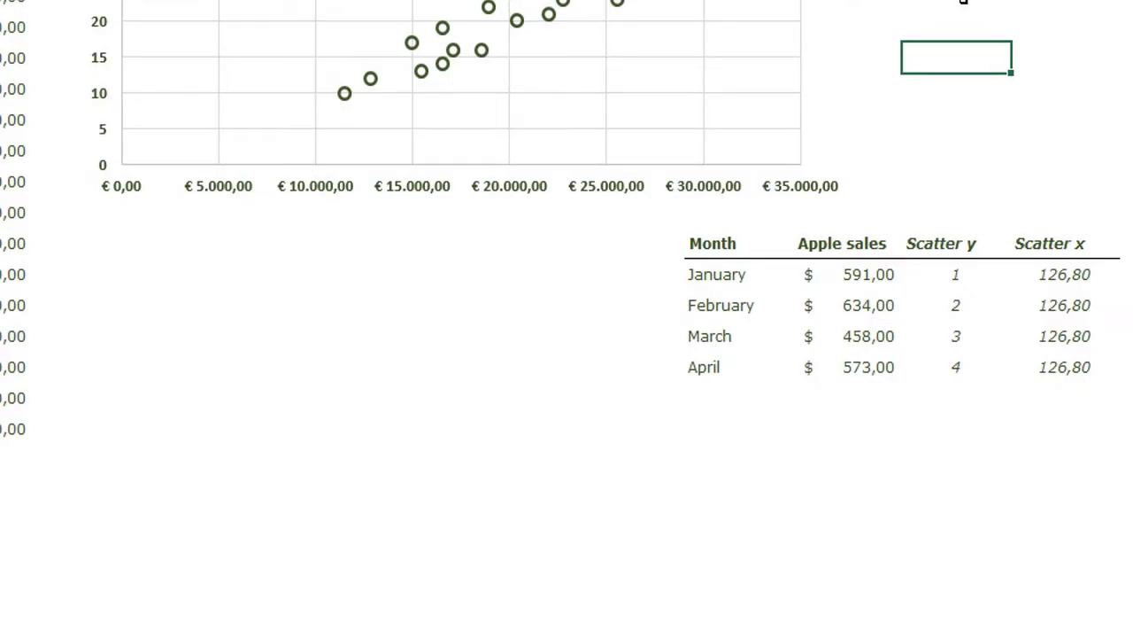
- Insert a clustered column chart of the Month and Apple sales data
left_click(711, 245)
left_click(836, 254)
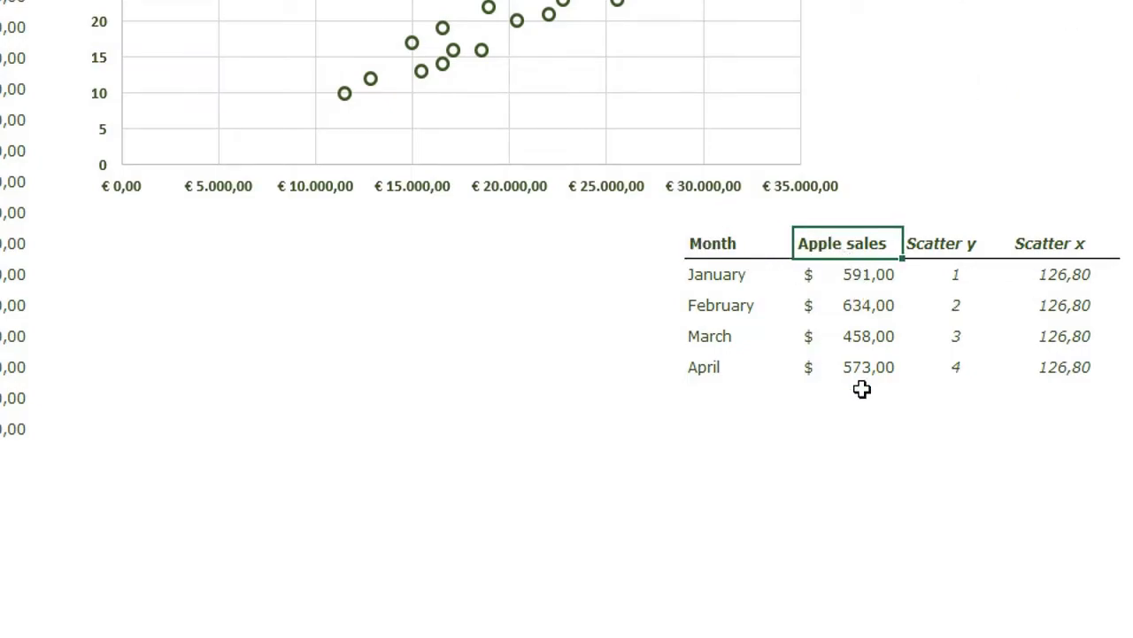
mouse_move(707, 238)
left_mouse_down()
mouse_move(848, 253)
mouse_move(852, 387)
mouse_move(852, 367)
left_mouse_up()
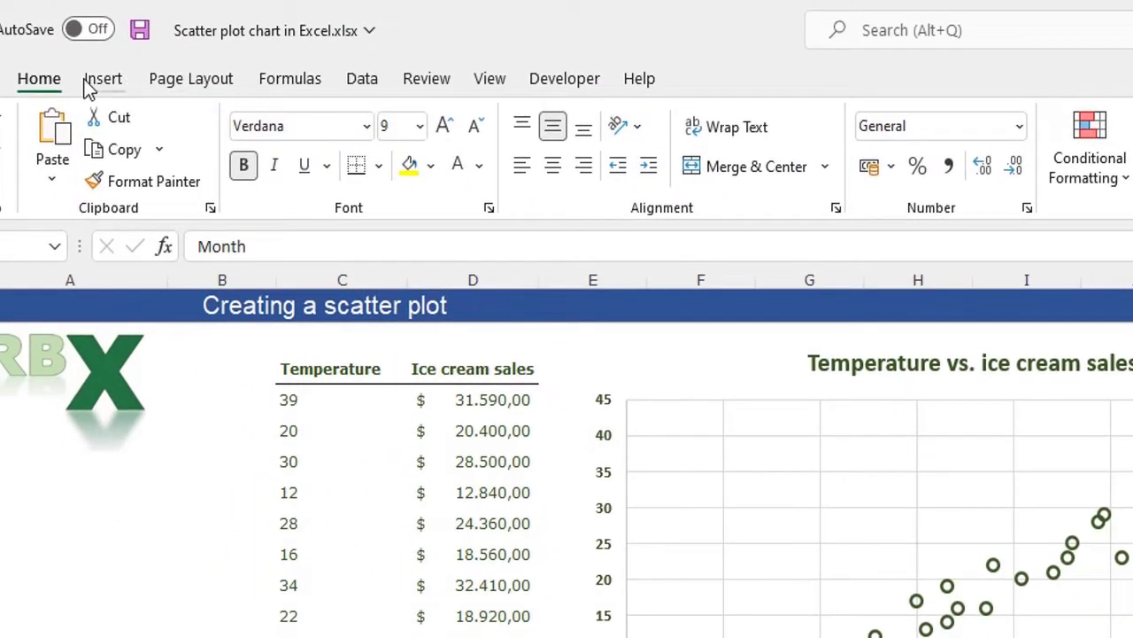
left_click(98, 80)
left_click(974, 120)
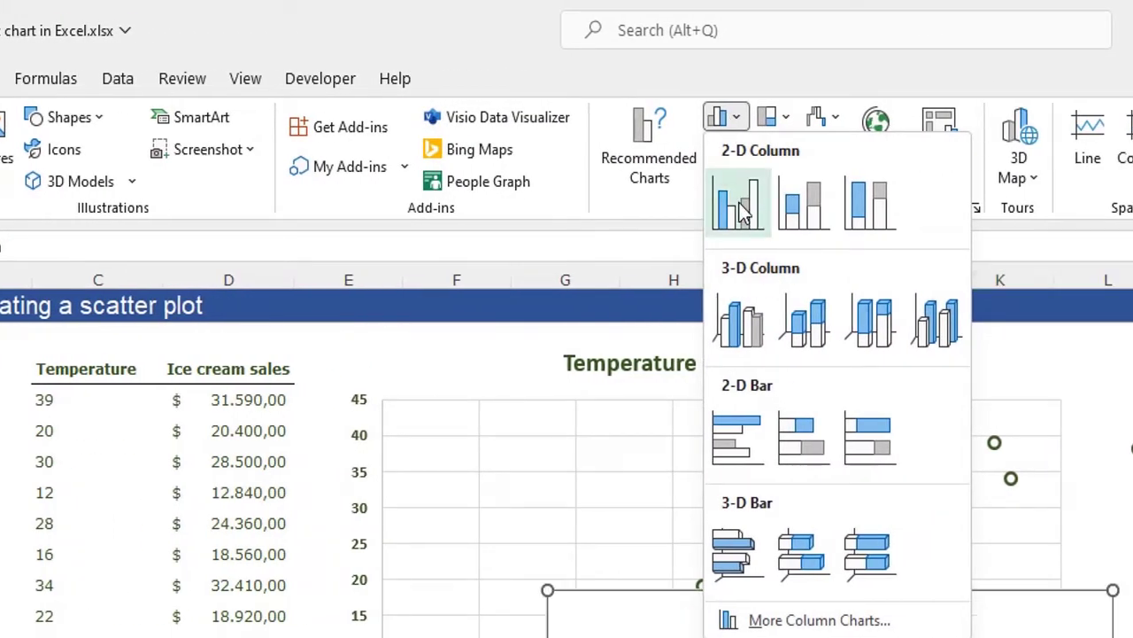
left_click(742, 211)
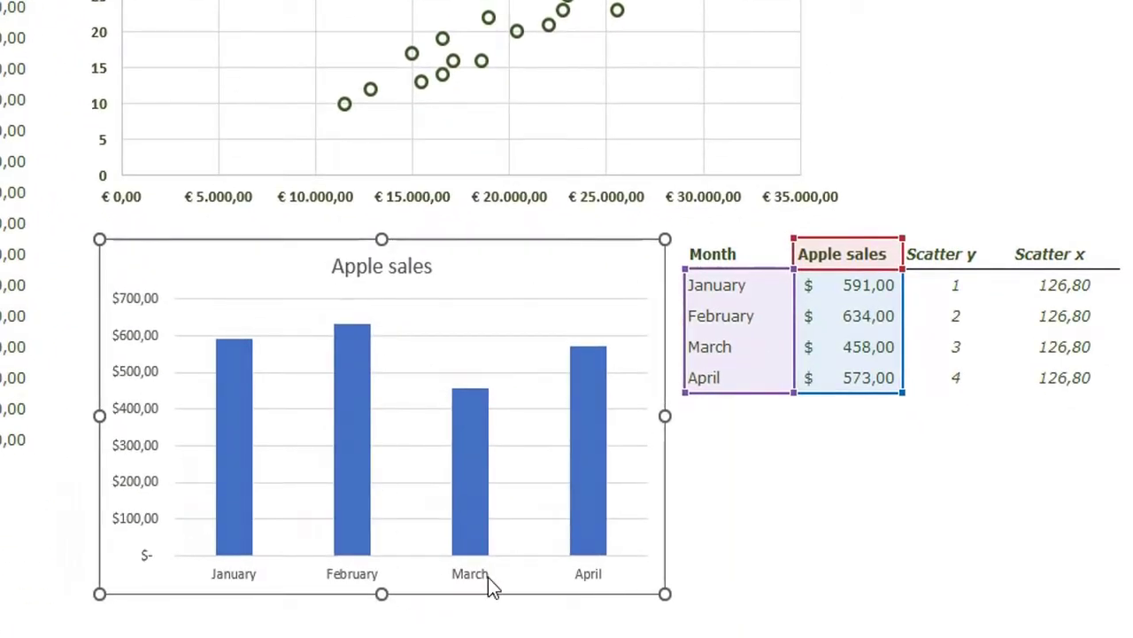
- Make the column chart slightly shorter and select its 'Apple sales' title text
left_click_drag(382, 593, 382, 574)
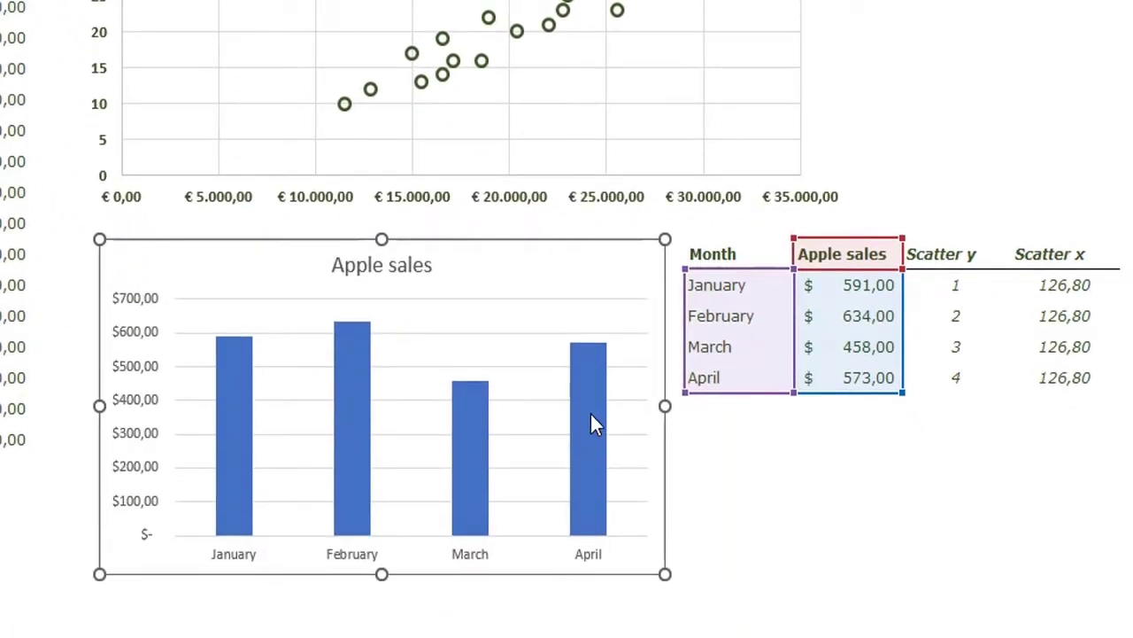
left_click(398, 267)
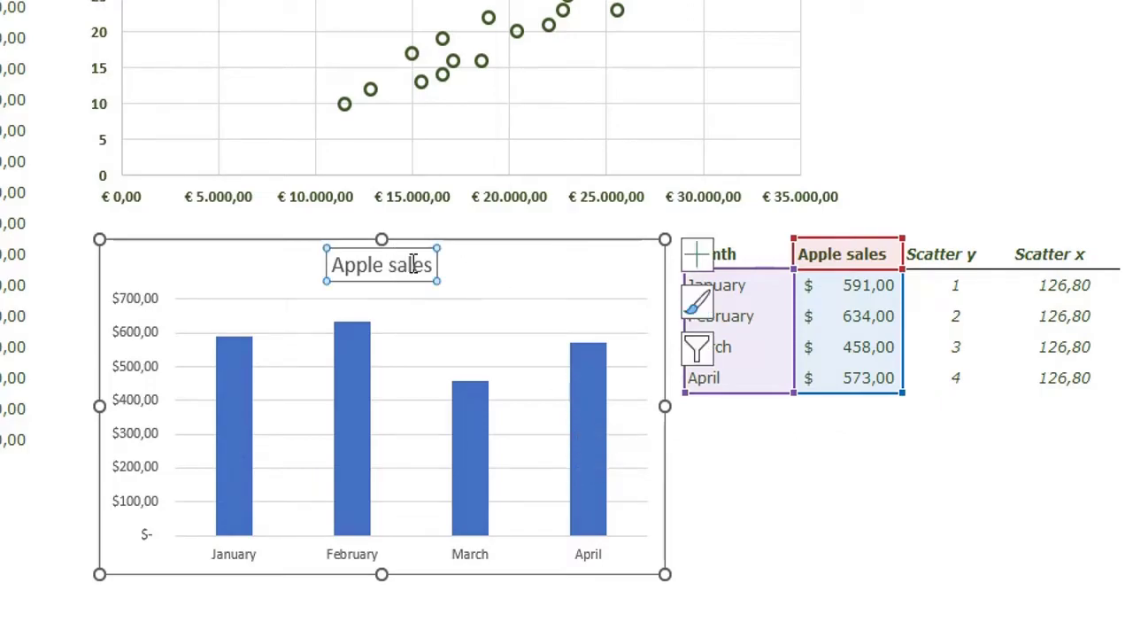
left_click(411, 266)
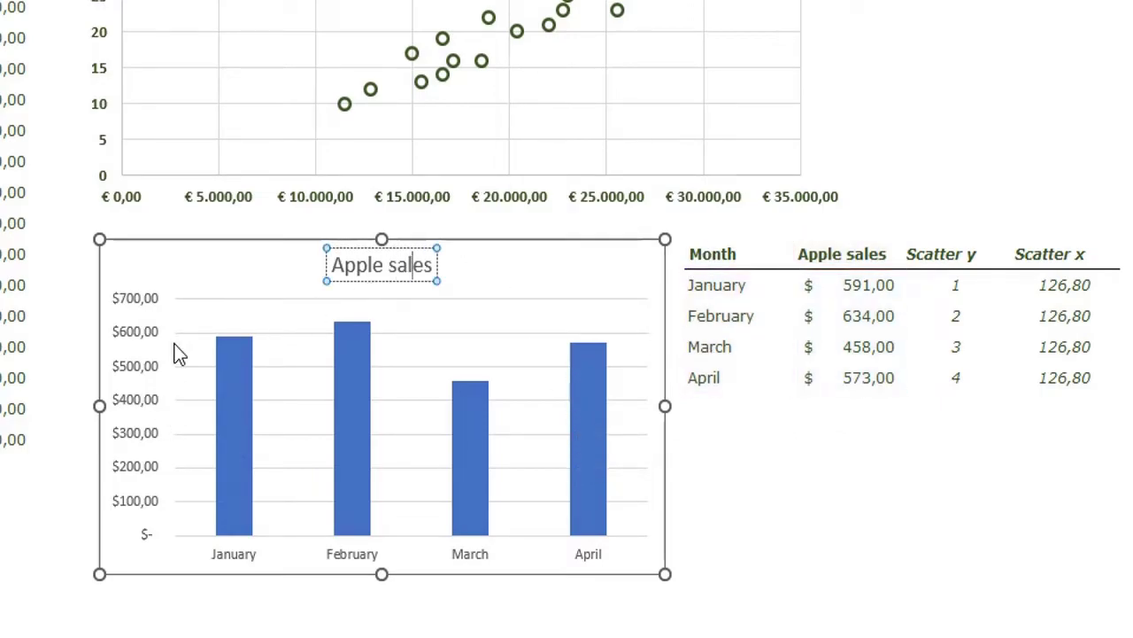
left_click_drag(332, 264, 420, 315)
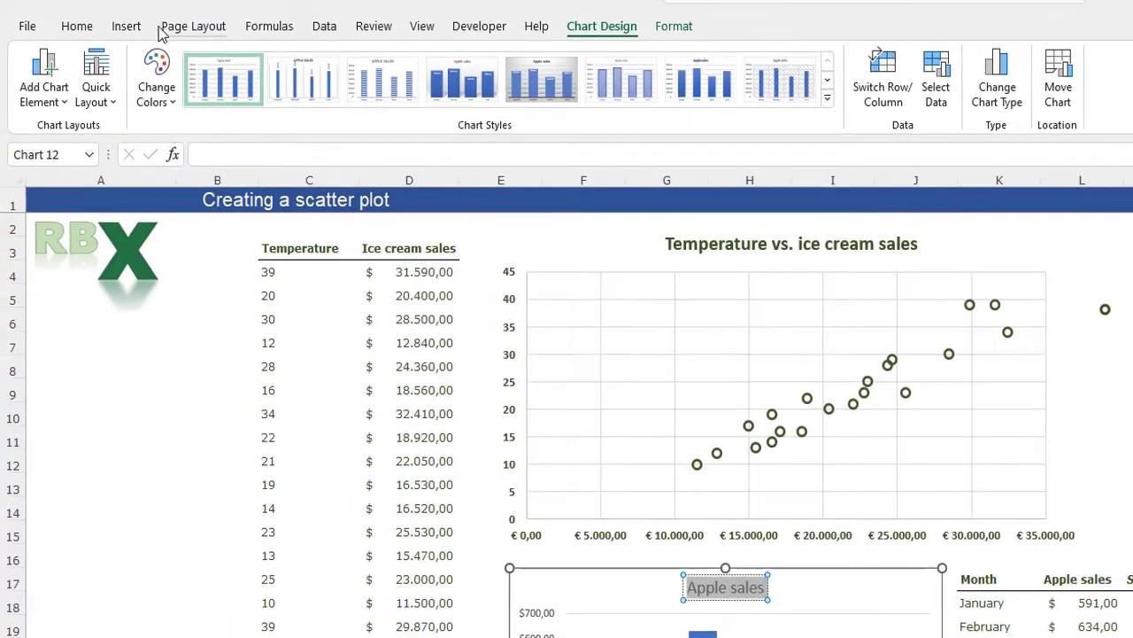
- Set the 'Apple sales' title to bold size 16, and bold both axes' labels
left_click(80, 26)
left_click(386, 64)
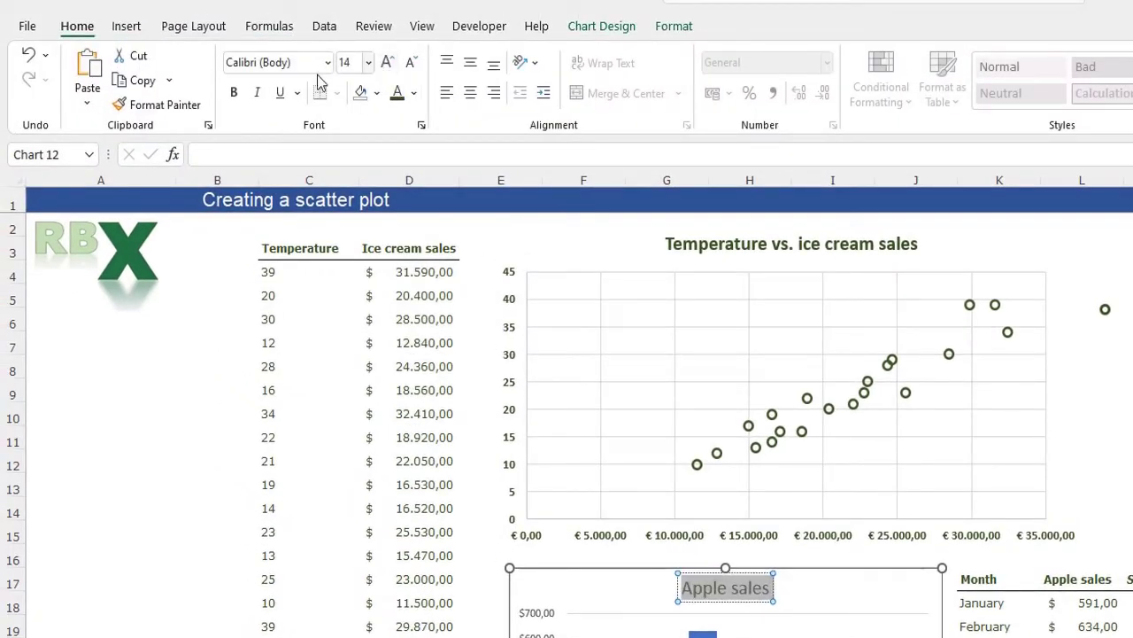
left_click(234, 92)
left_click(537, 620)
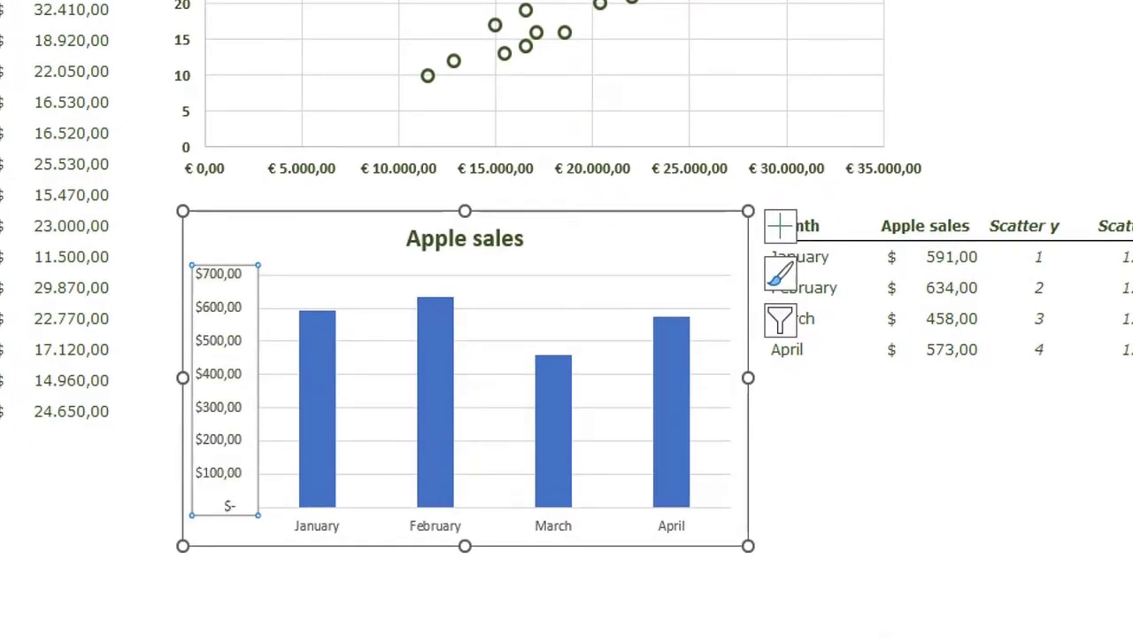
key("ctrl+b")
left_click(447, 525)
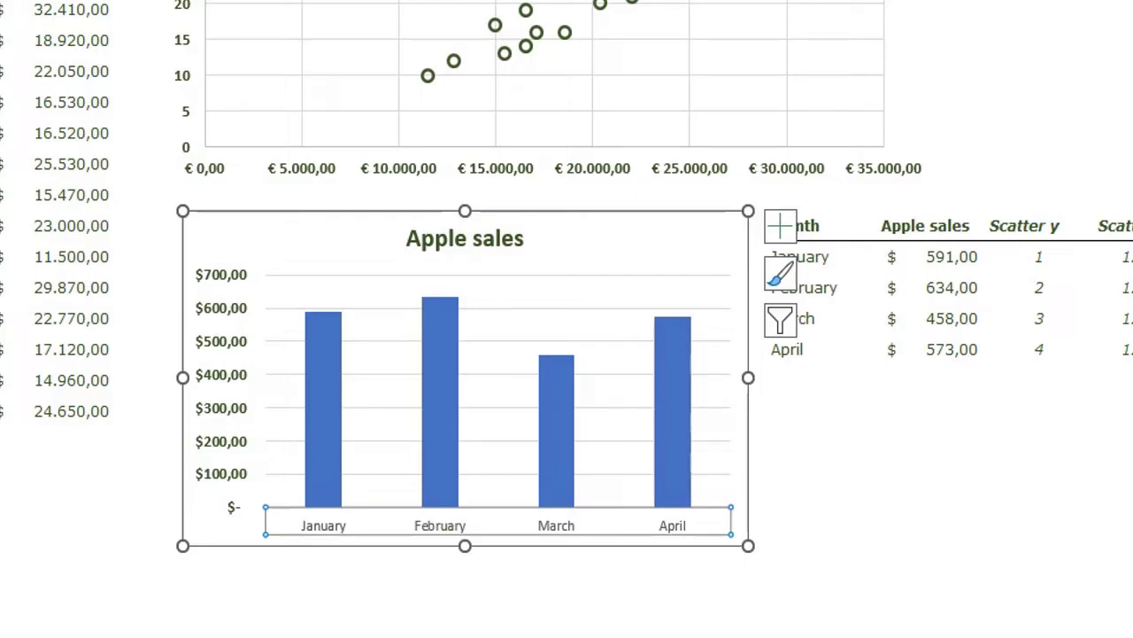
key("ctrl+b")
key("ctrl+b")
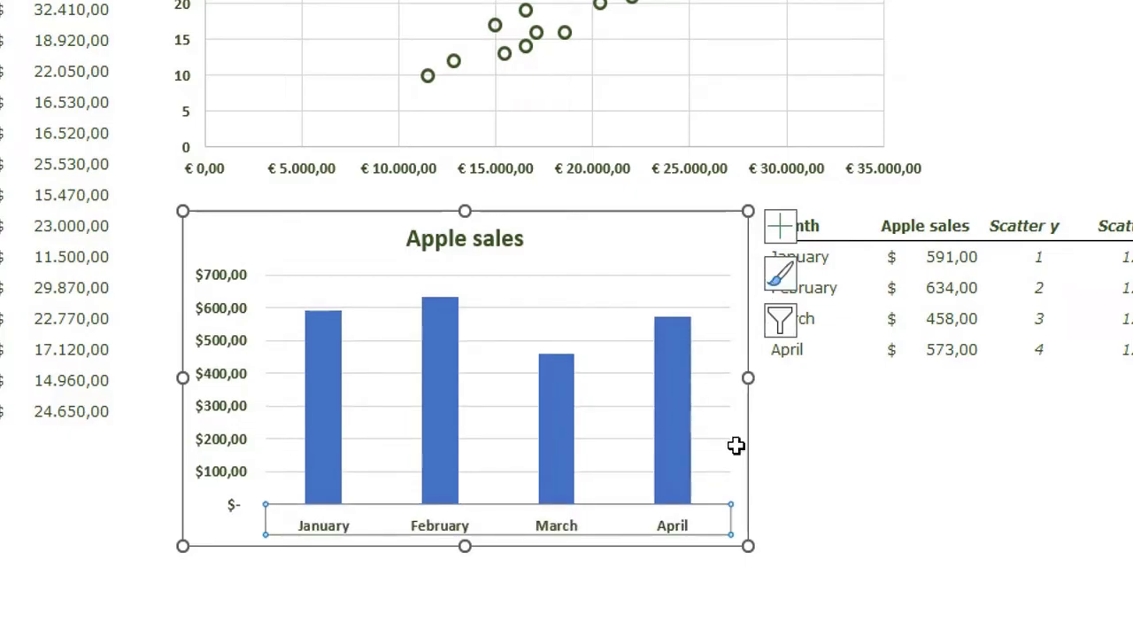
- Widen the Apple sales bars by setting the series gap width to 70%
key("Escape")
left_click(437, 349)
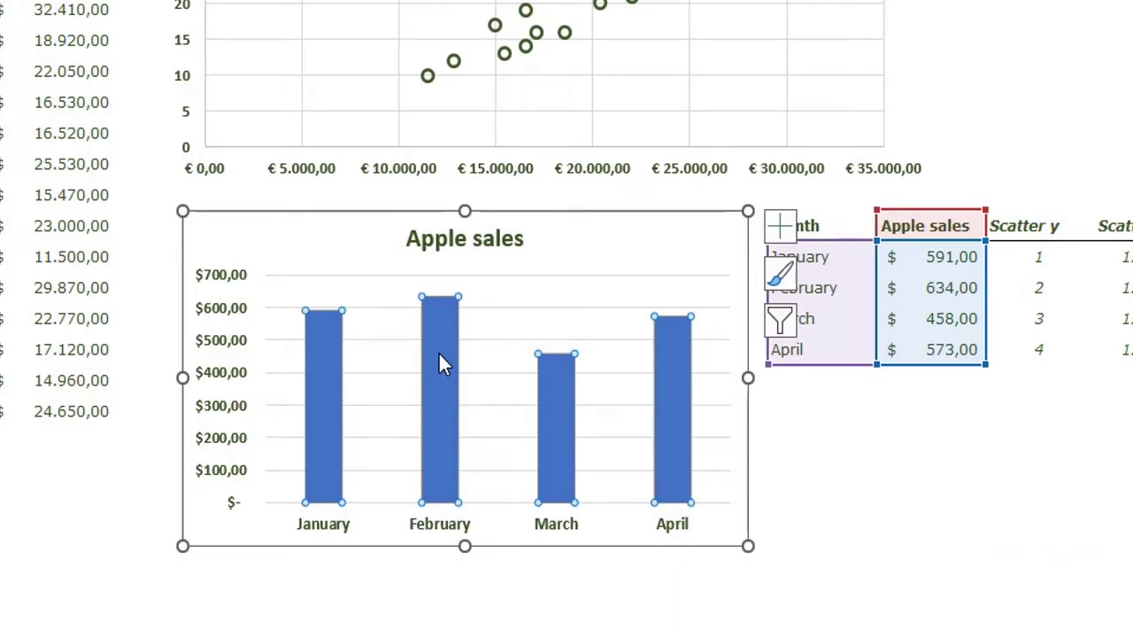
key("ctrl+1")
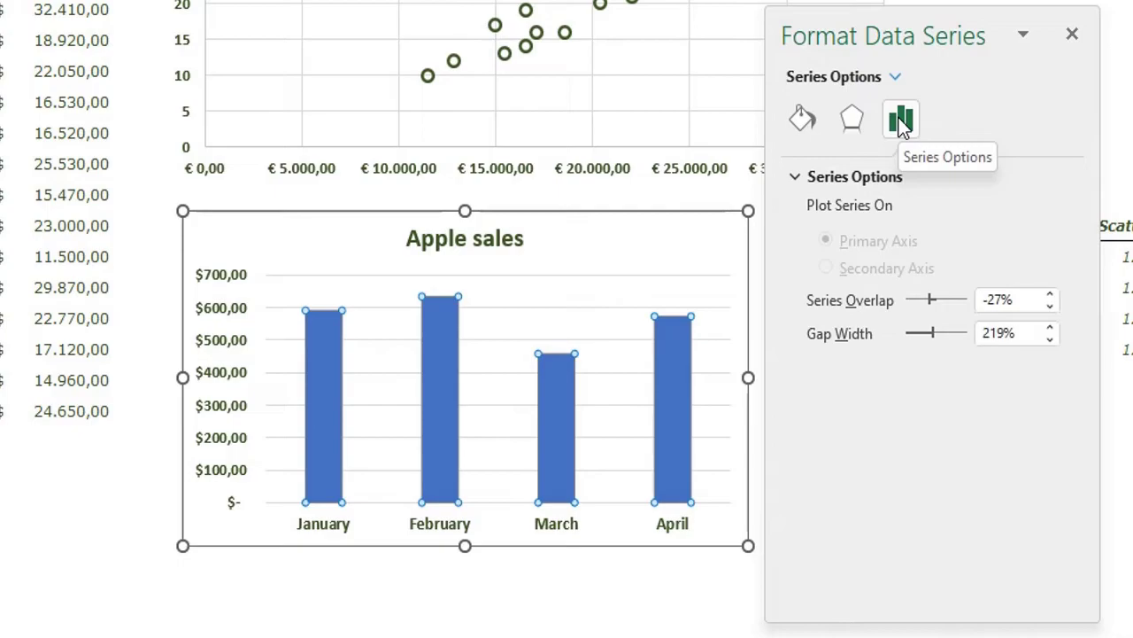
left_click(1005, 329)
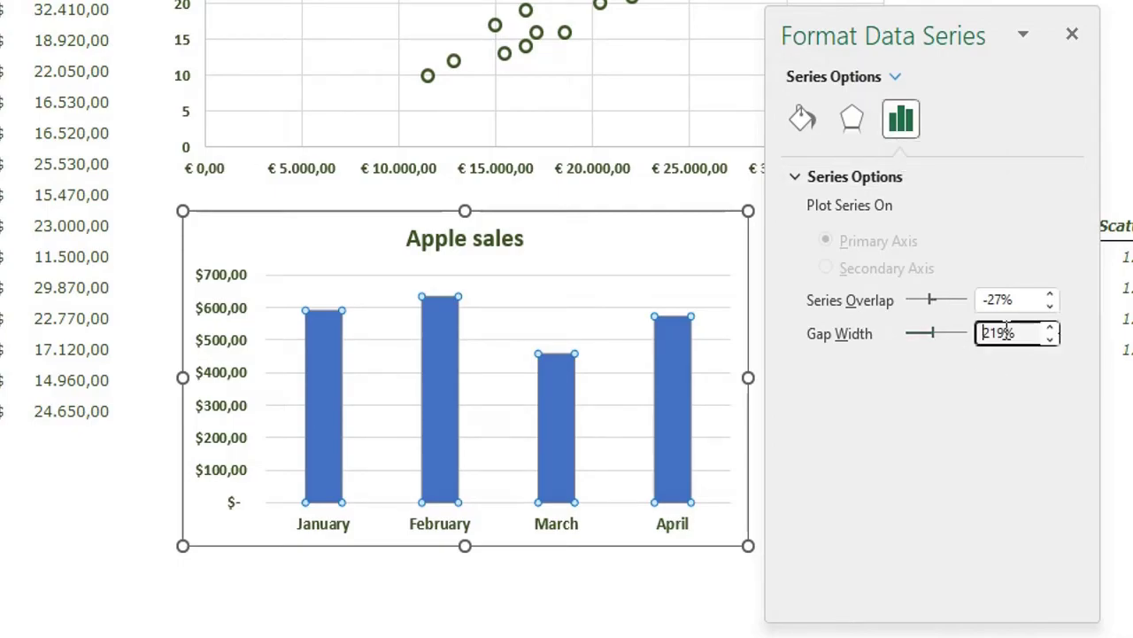
double_click(998, 332)
type("70")
key("Return")
- Give the bars a solid light green fill
mouse_move(449, 406)
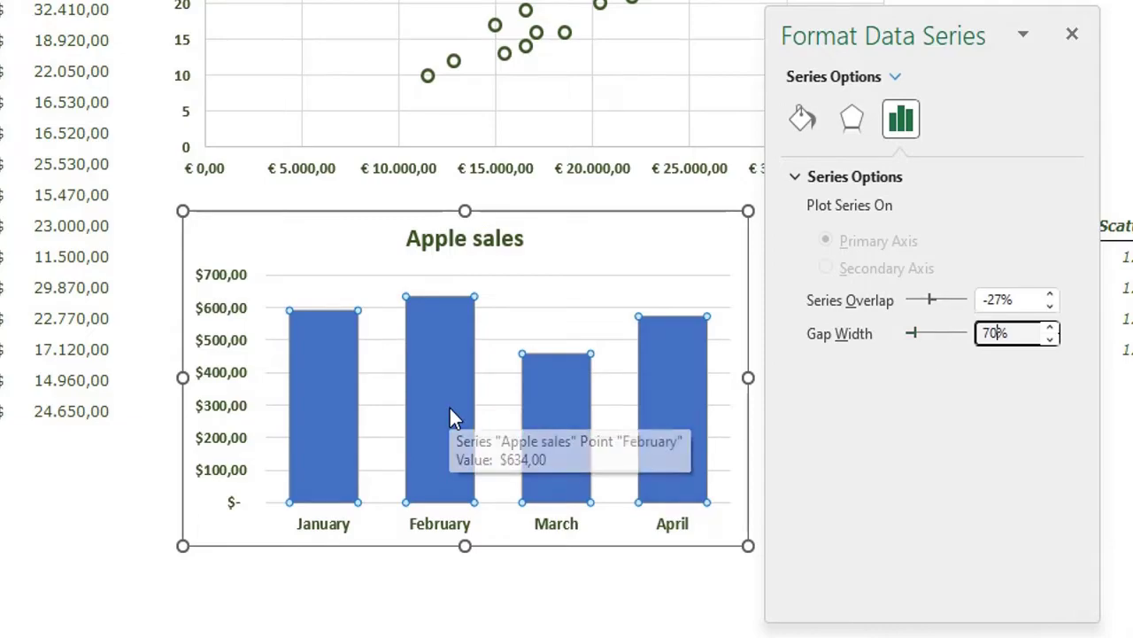
left_click(802, 120)
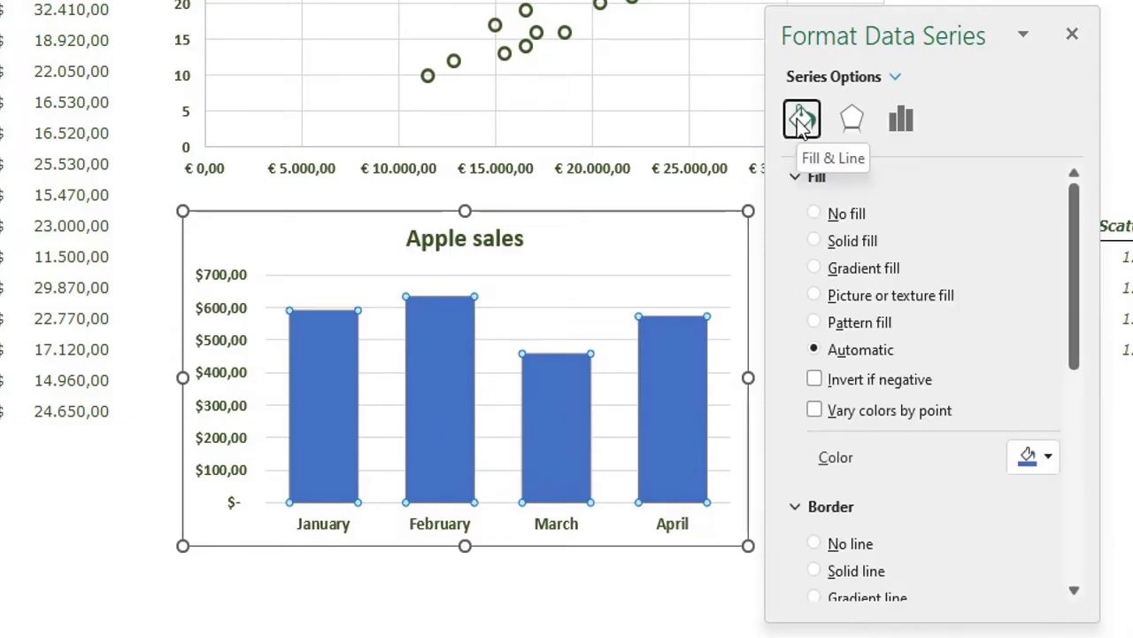
left_click(852, 240)
left_click(1034, 456)
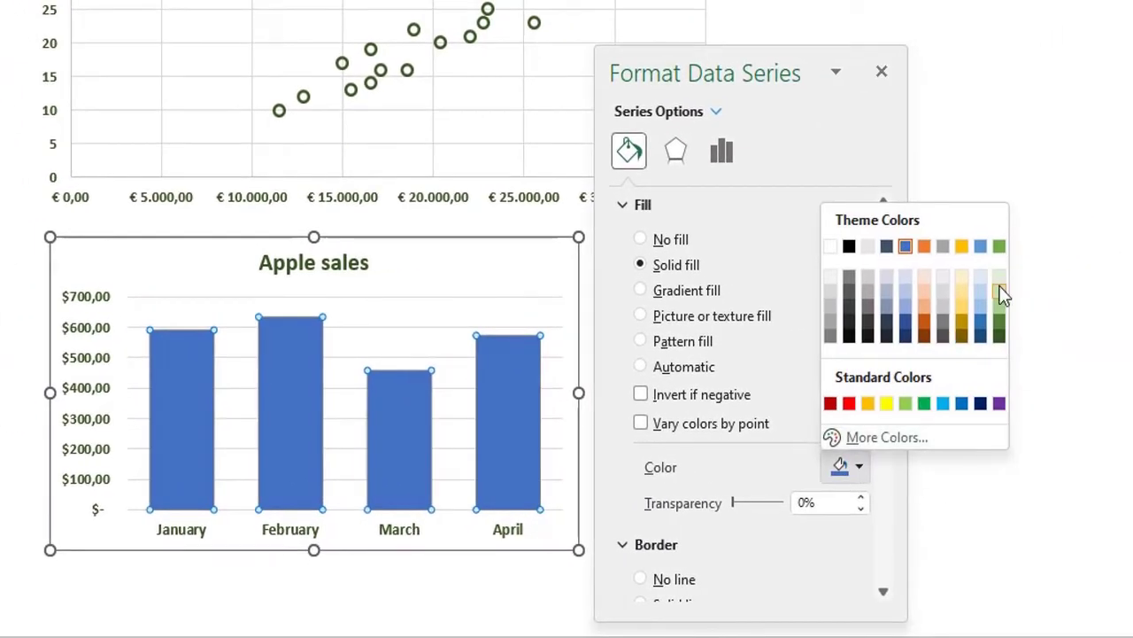
left_click(1000, 295)
- Outline the bars with a solid dark green line 1,5 pt wide
scroll(756, 428, "down", 3)
left_click(665, 493)
left_click(857, 585)
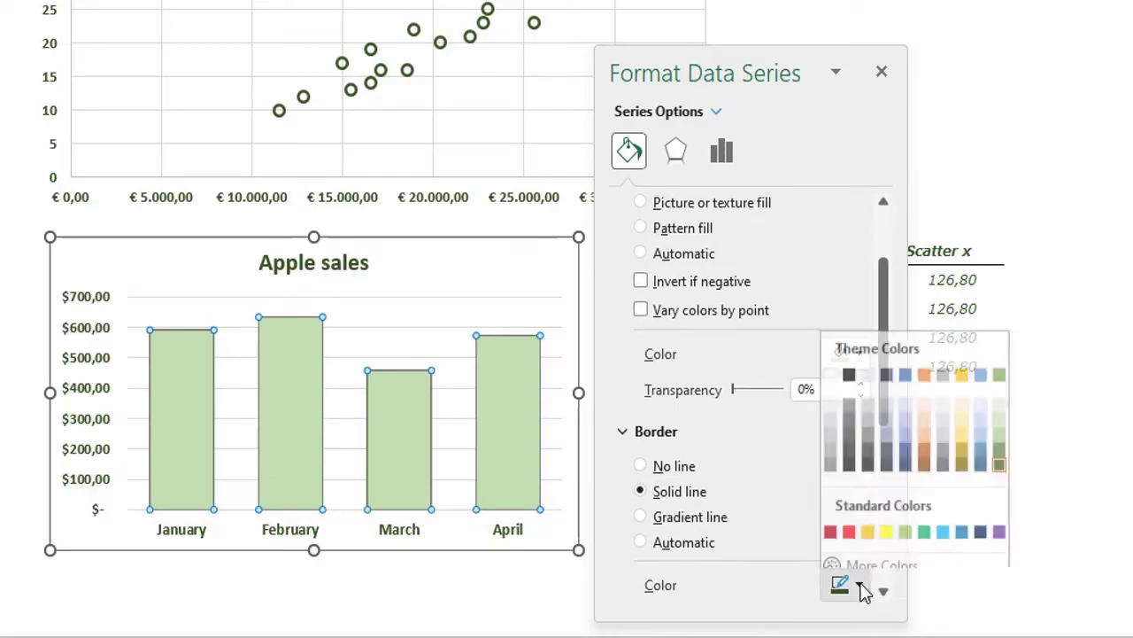
left_click(999, 455)
scroll(841, 536, "down", 2)
left_click(859, 485)
left_click(861, 481)
left_click(861, 481)
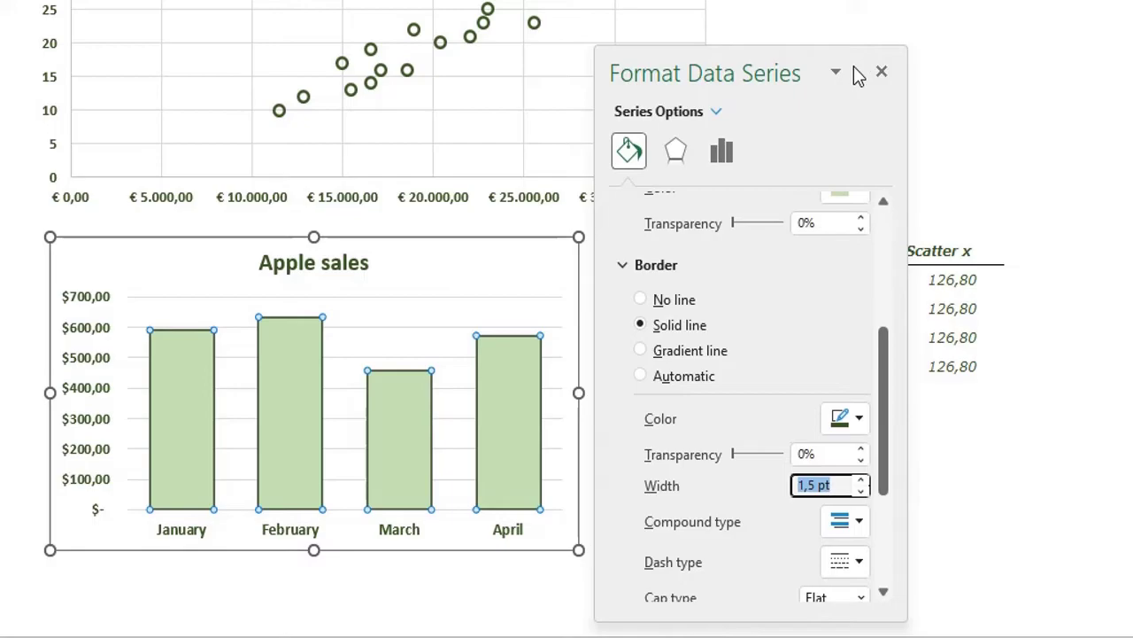
left_click(882, 72)
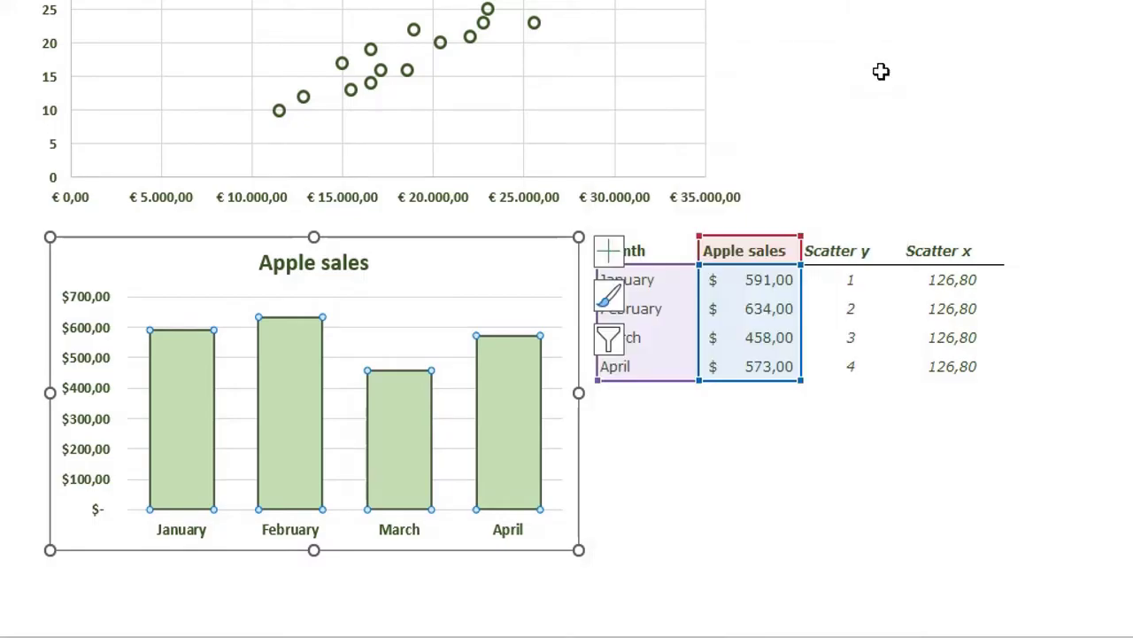
- Add value data labels to the Apple sales bars
left_click(744, 485)
left_click(304, 367)
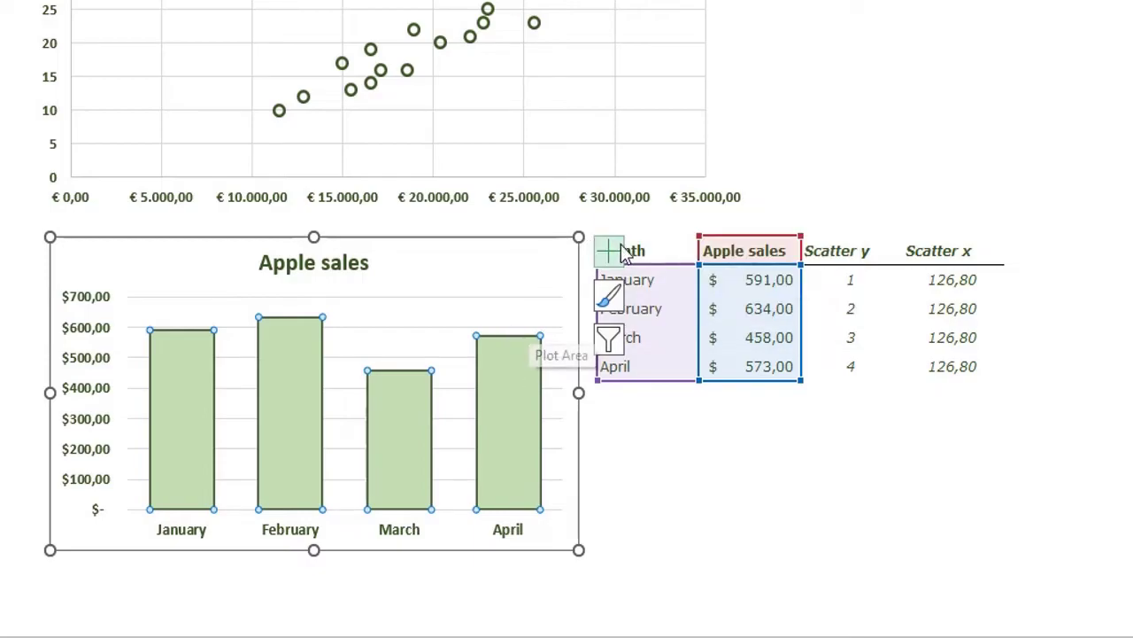
left_click(611, 253)
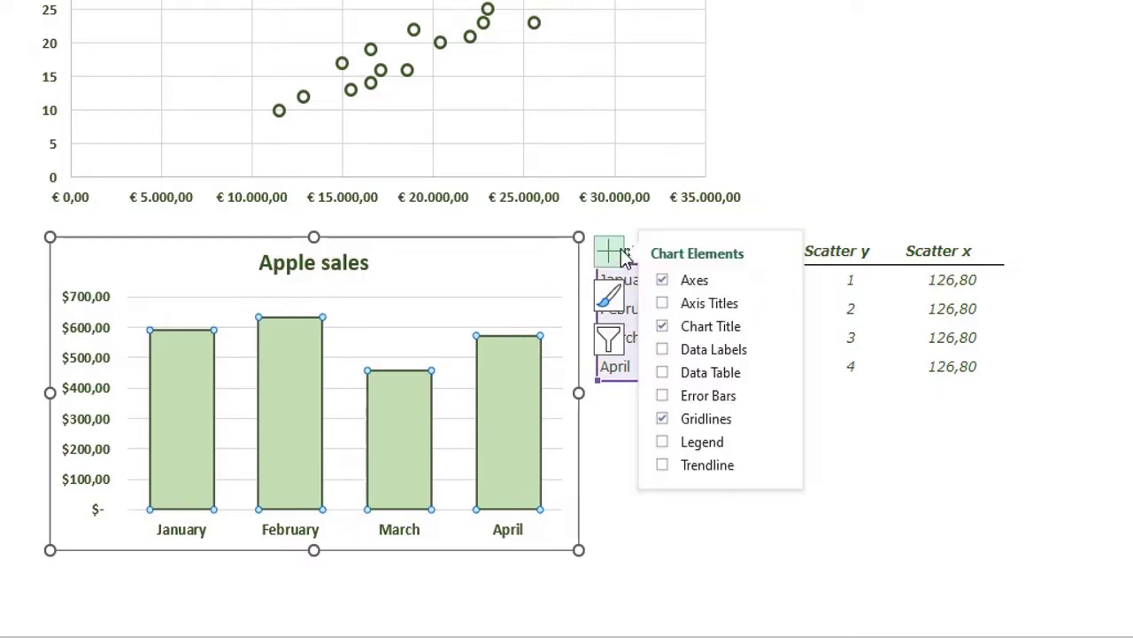
left_click(662, 351)
left_click(726, 450)
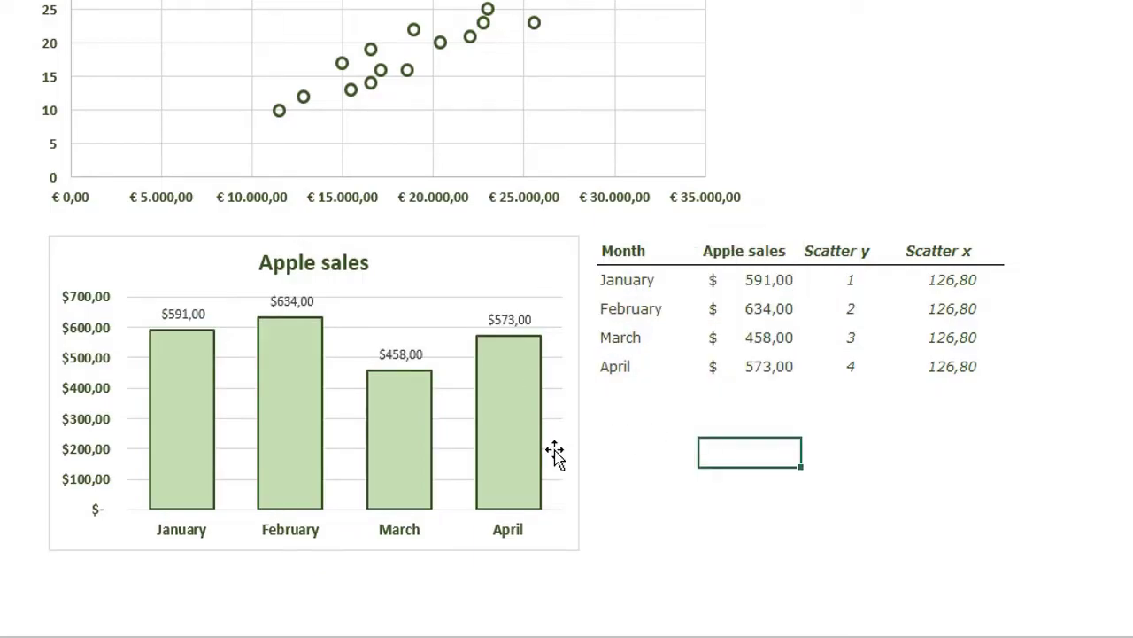
- Place the labels at Inside End and make them bold at size 10
double_click(182, 315)
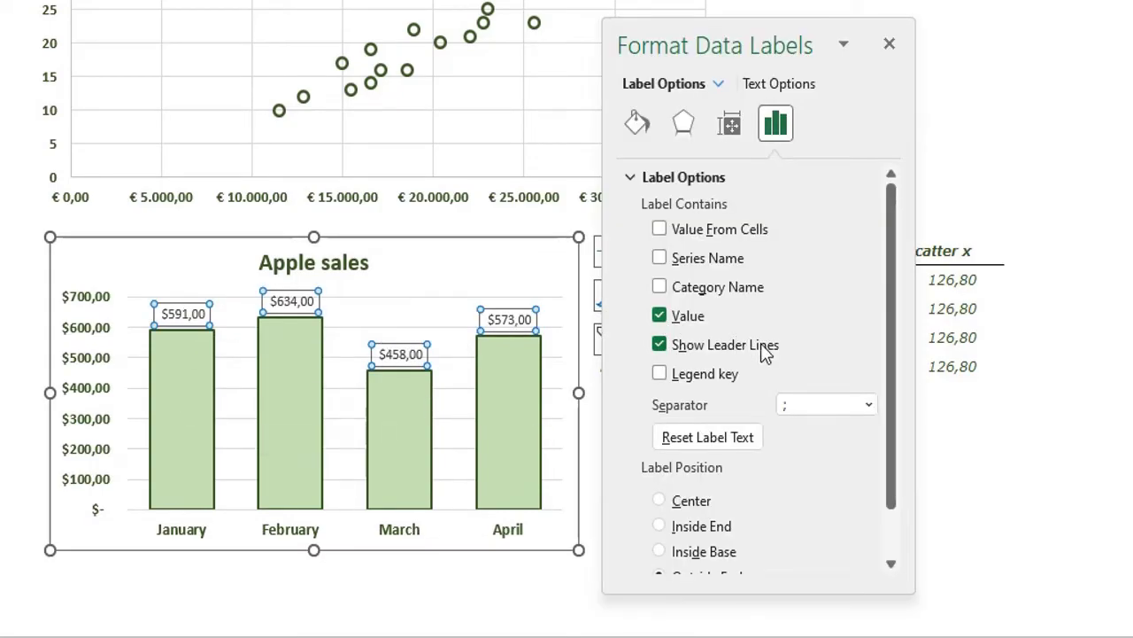
scroll(764, 352, "down", 2)
left_click(690, 471)
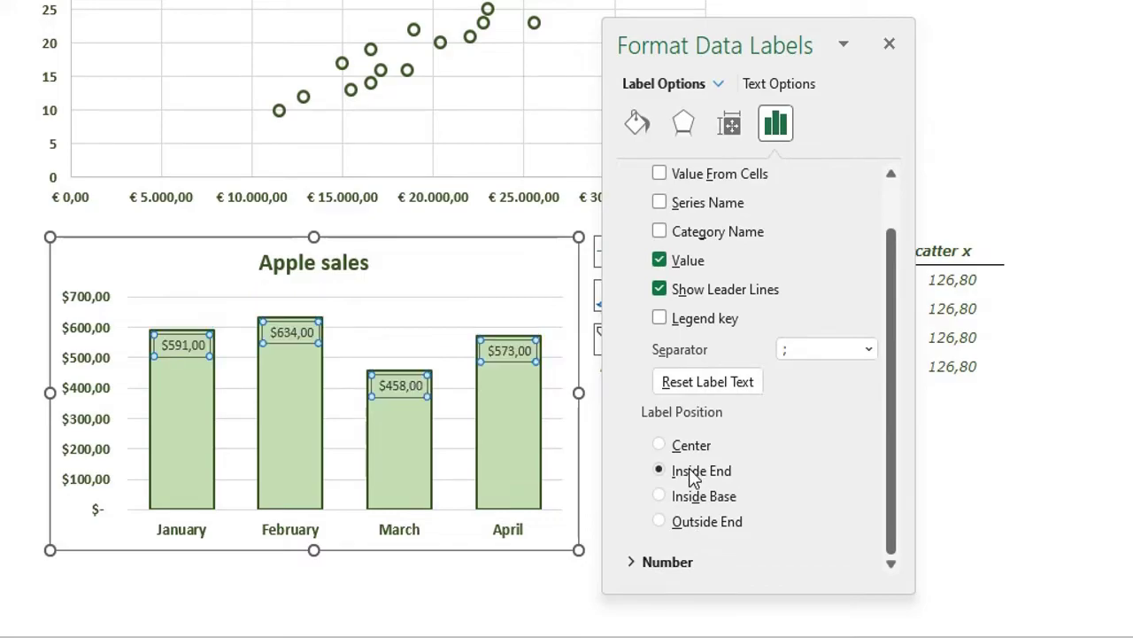
left_click(889, 46)
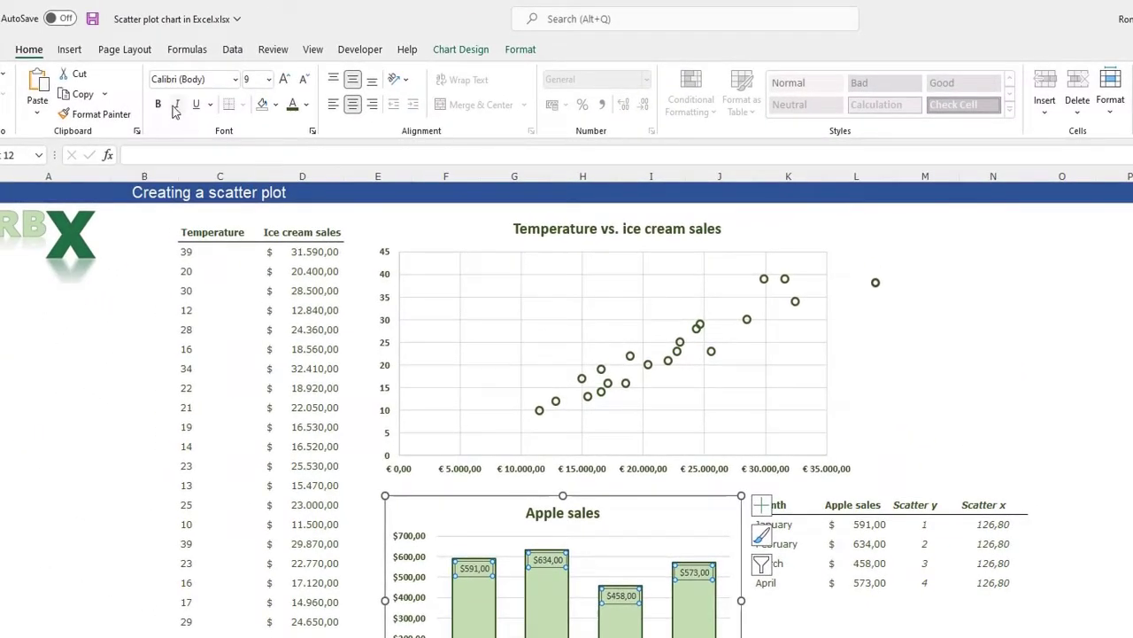
left_click(159, 105)
left_click(284, 80)
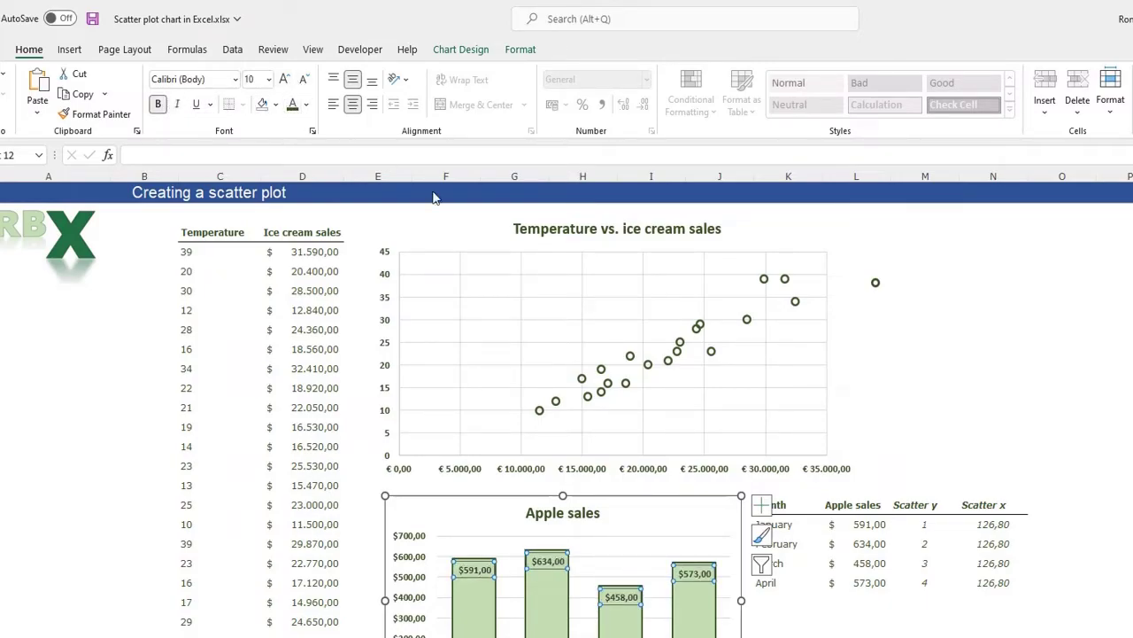
left_click(863, 634)
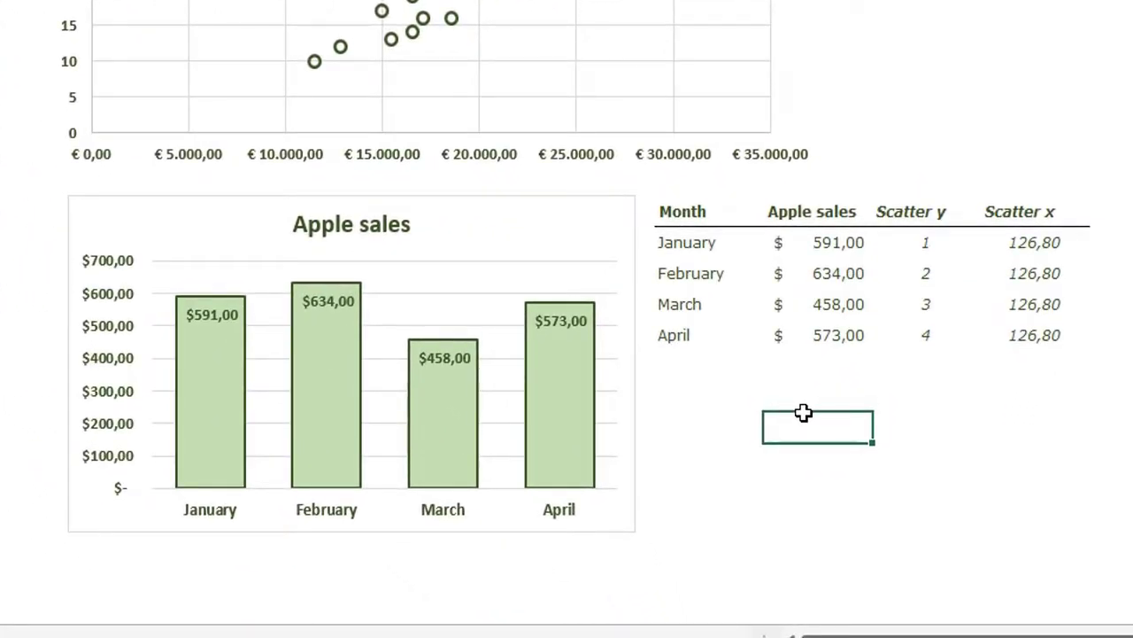
- Add a chart series named 'Scatter' whose values come from cells M18:M21
right_click(418, 282)
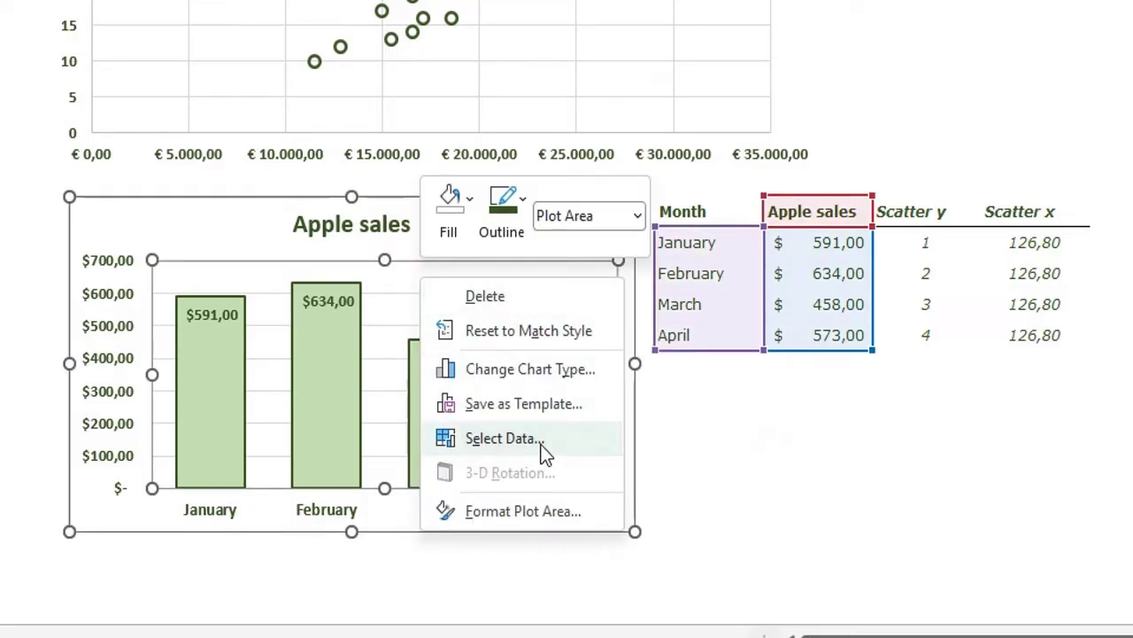
left_click(539, 442)
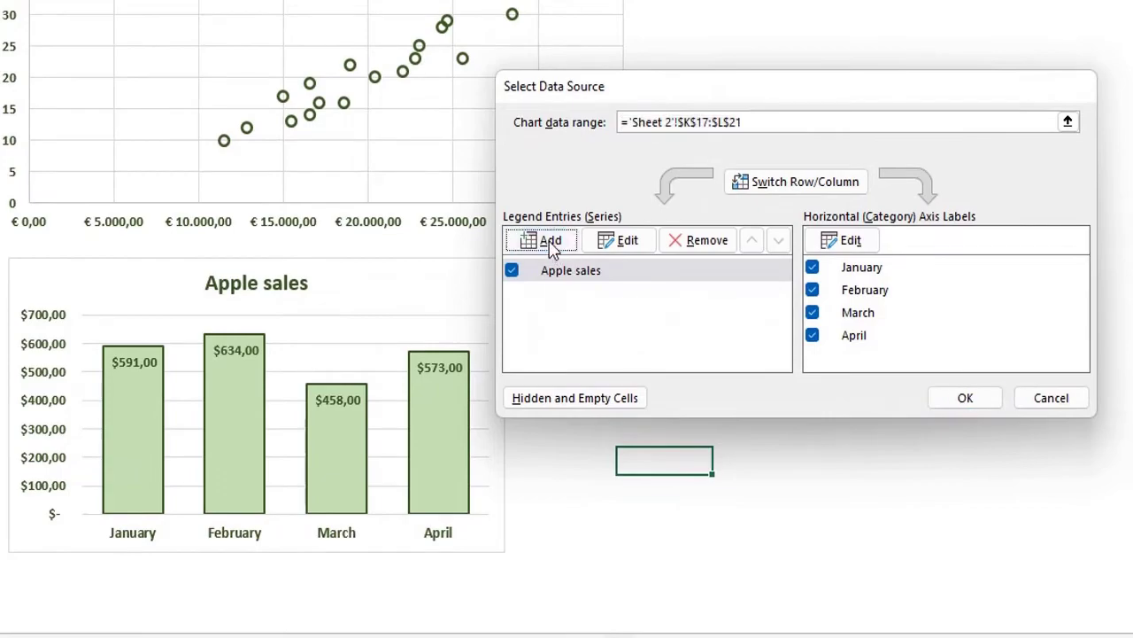
left_click(550, 243)
left_click_drag(761, 173, 761, 67)
type("Scatter")
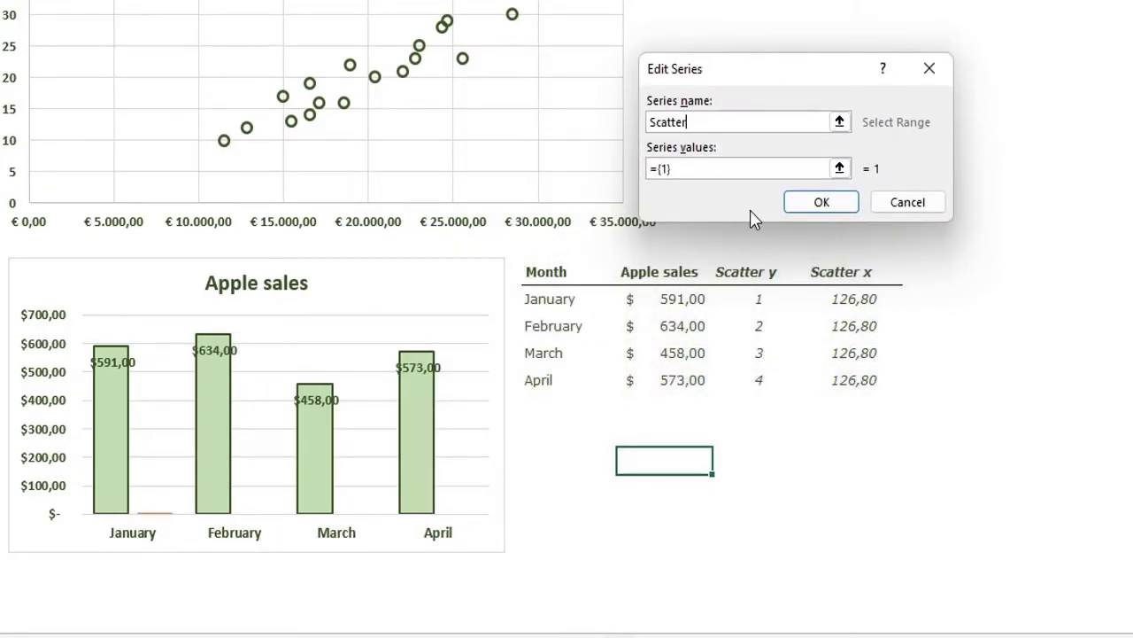
left_click_drag(700, 174, 593, 177)
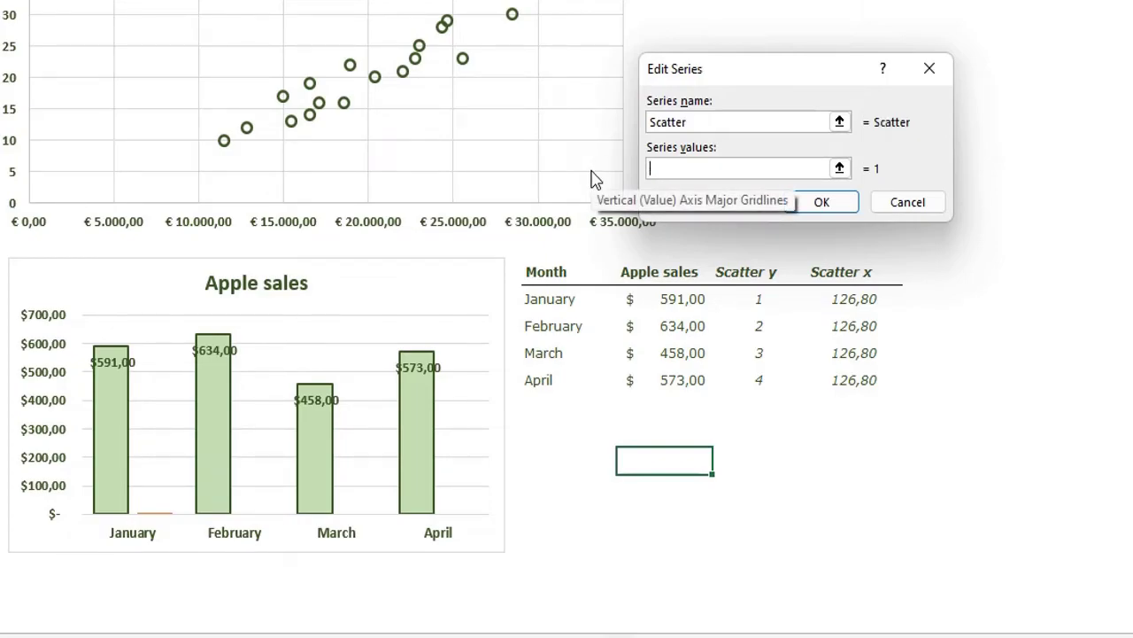
left_click_drag(768, 301, 759, 372)
left_click(817, 201)
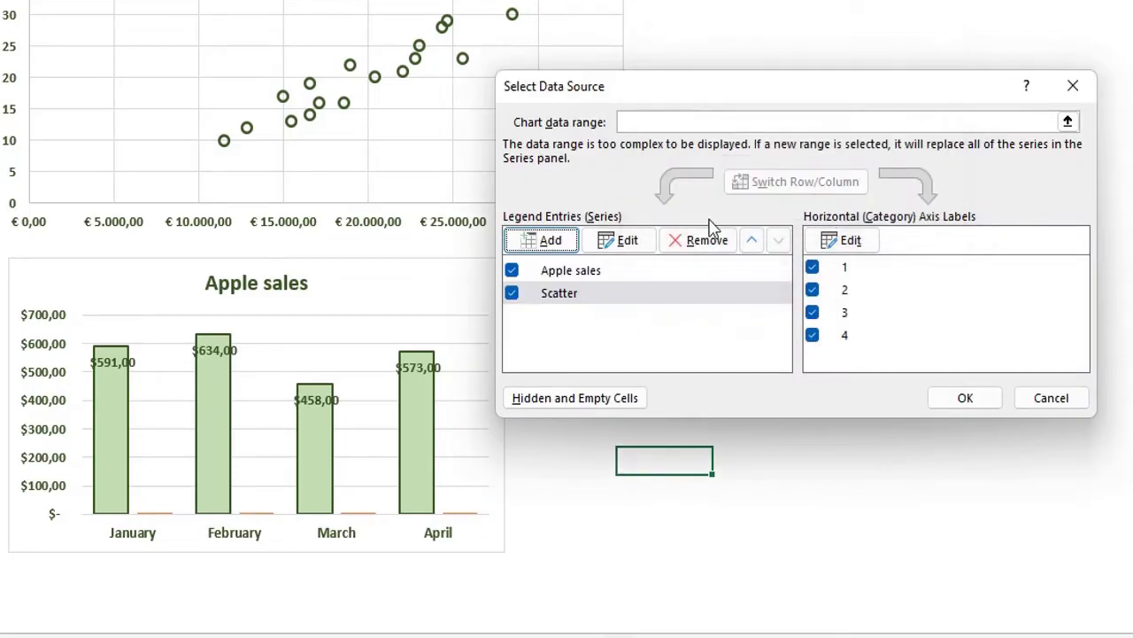
left_click(965, 397)
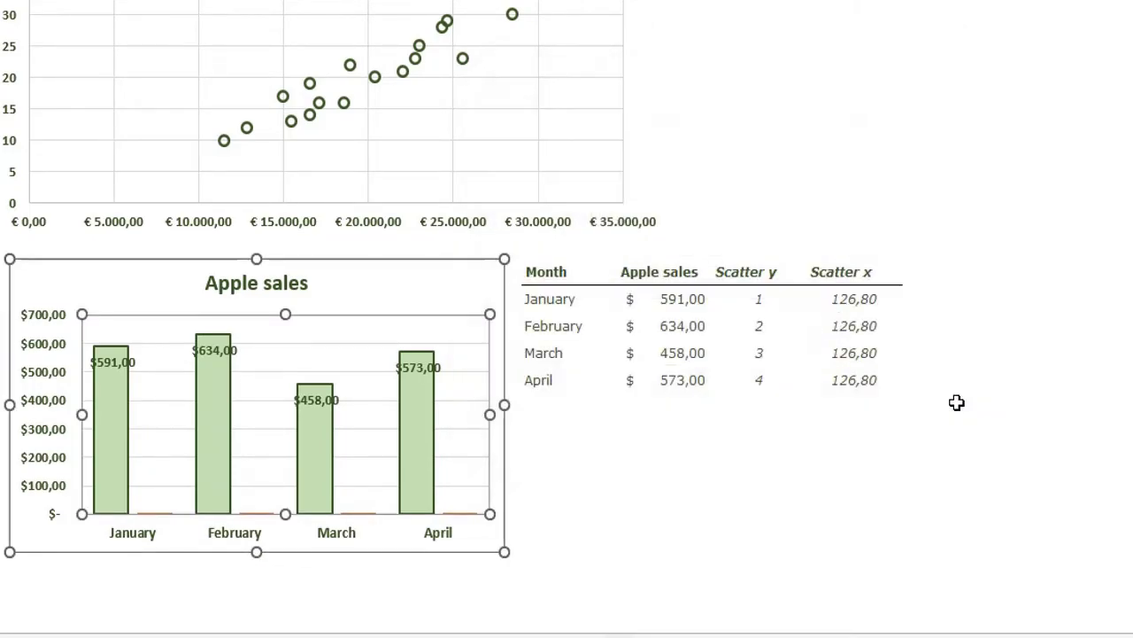
- Change the chart to a Combo type with the Scatter series plotted as XY scatter
right_click(263, 360)
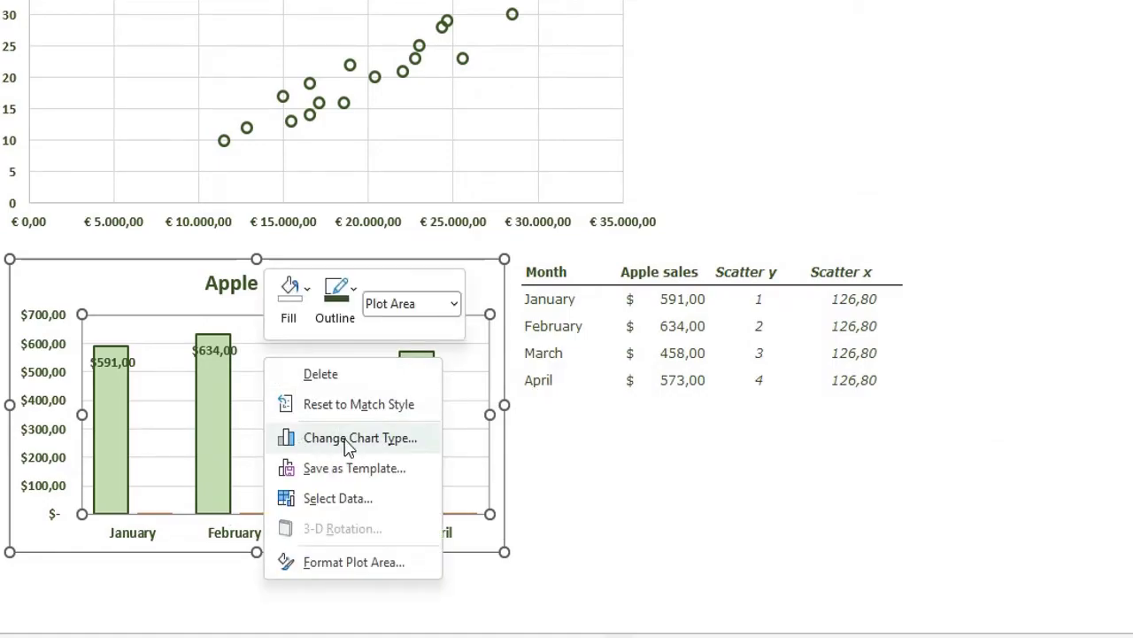
left_click(387, 438)
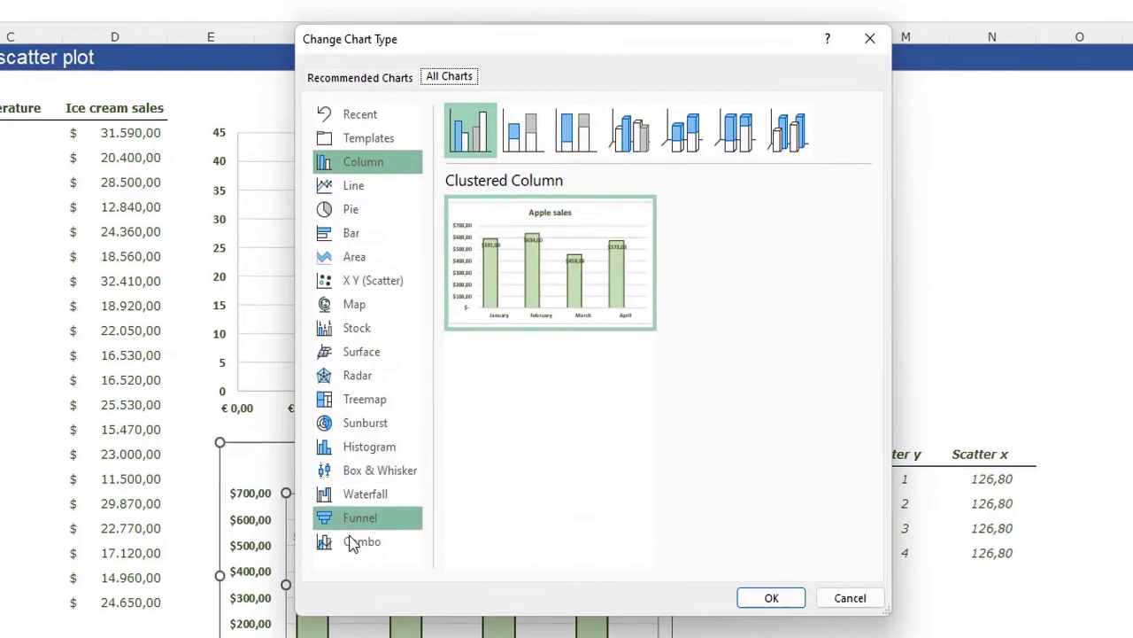
left_click(367, 548)
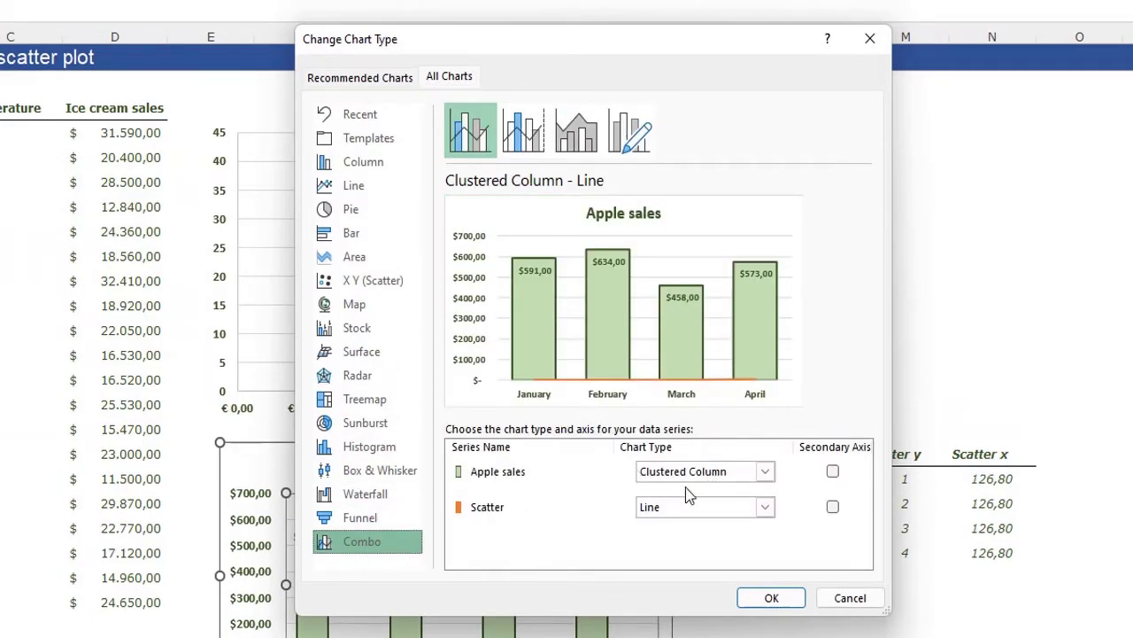
left_click(698, 511)
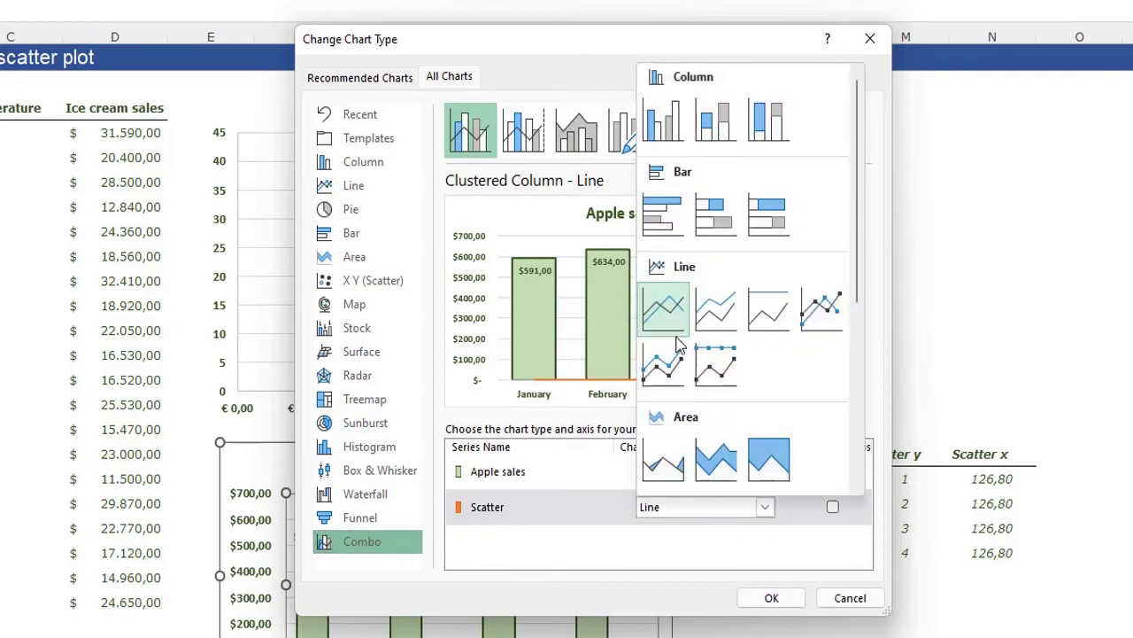
scroll(663, 306, "down", 5)
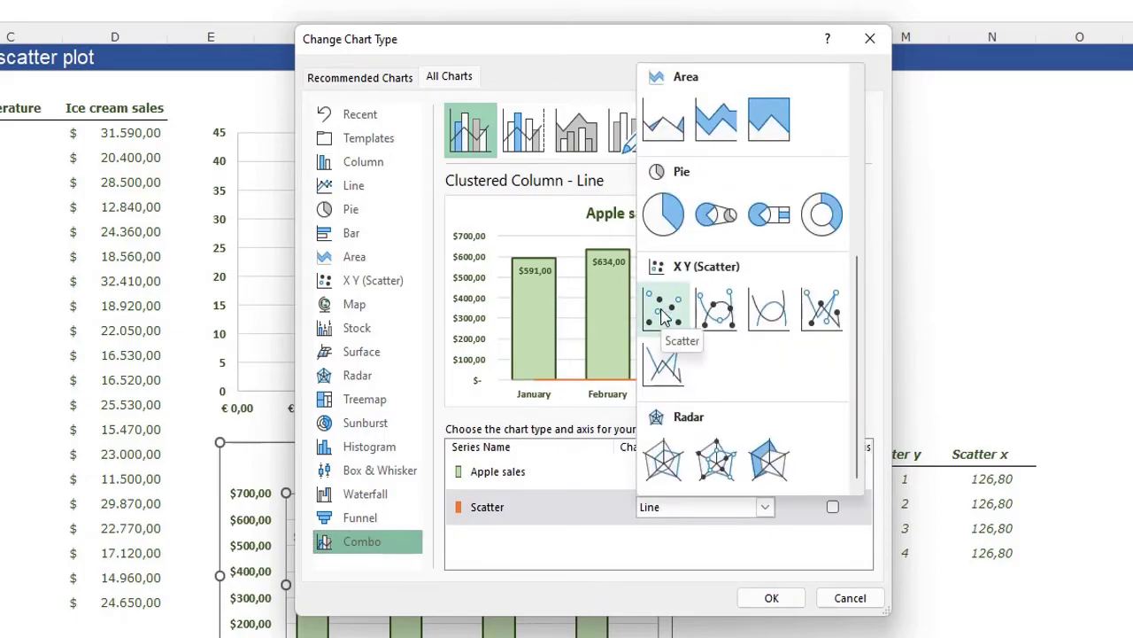
left_click(664, 315)
left_click(774, 596)
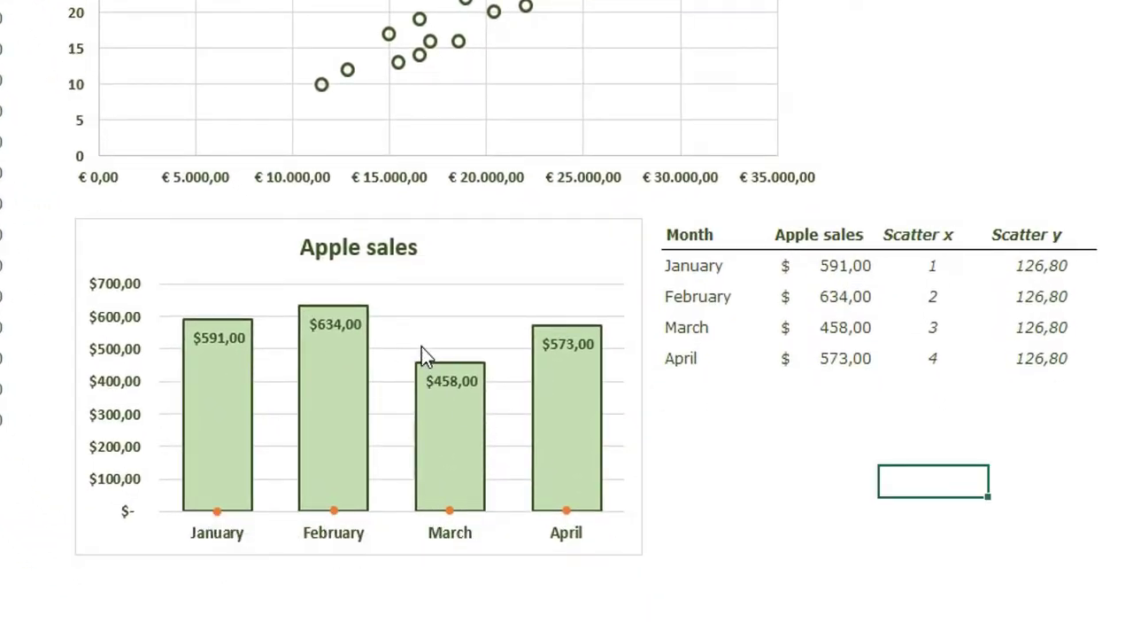
- Edit the Scatter series to use M18:M21 as X values and N18:N21 as Y values
right_click(411, 320)
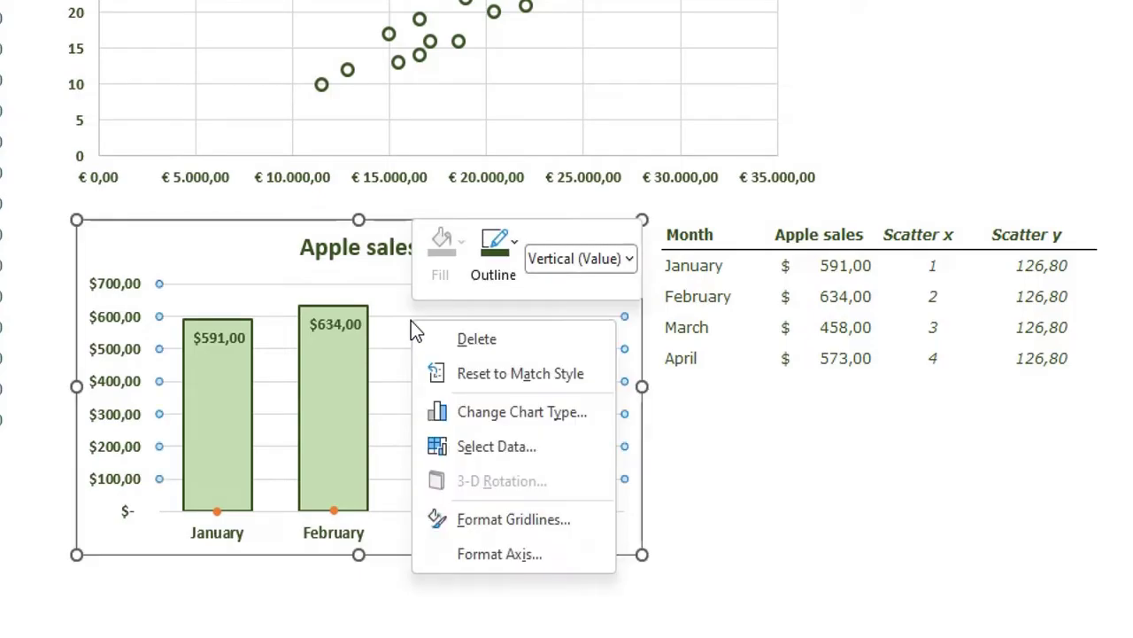
left_click(540, 446)
left_click(259, 252)
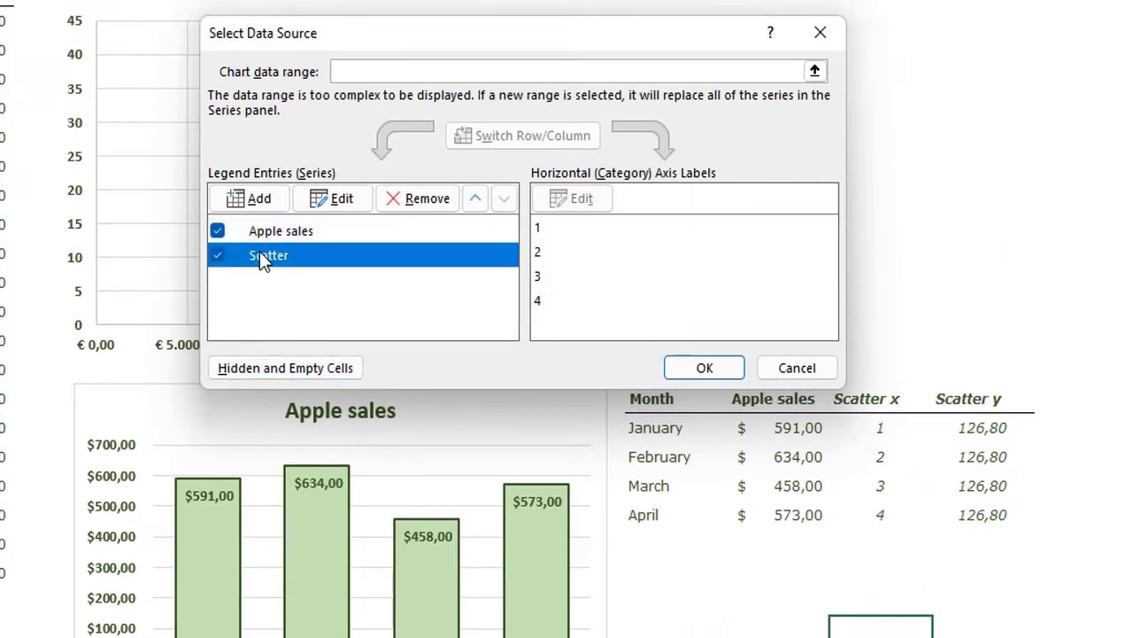
double_click(293, 253)
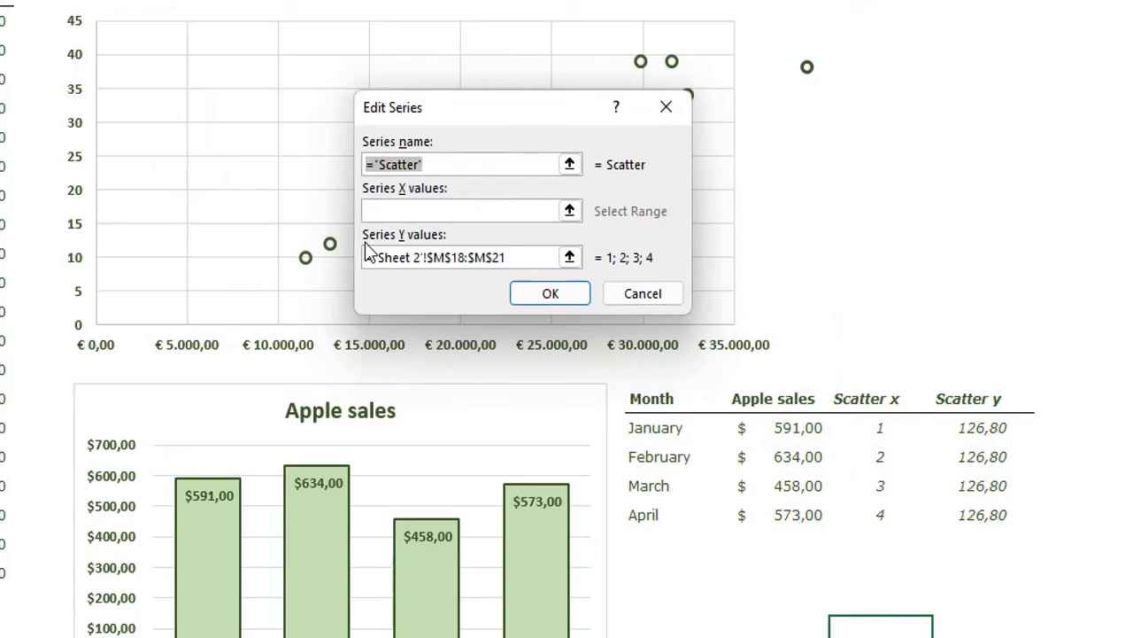
left_click_drag(470, 115, 503, 198)
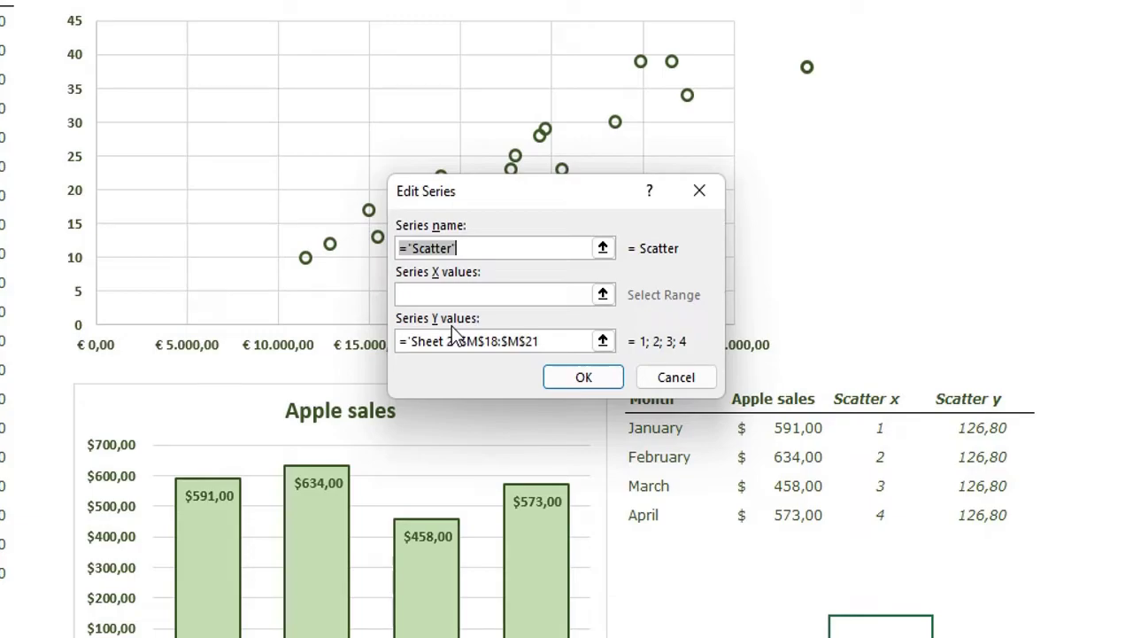
left_click_drag(556, 336, 352, 348)
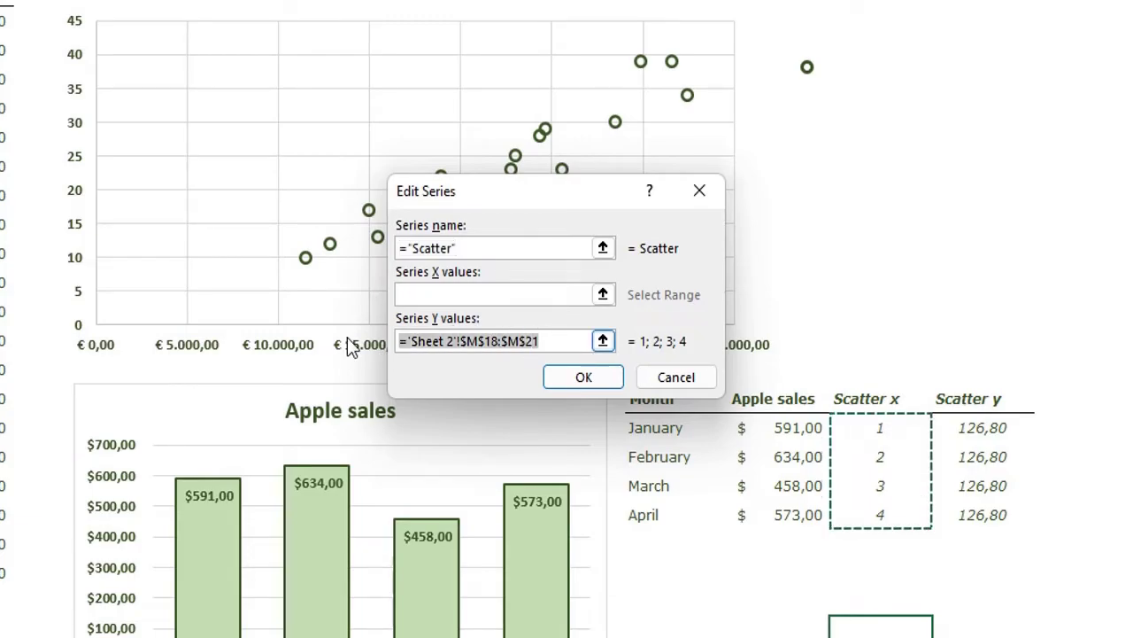
key("BackSpace")
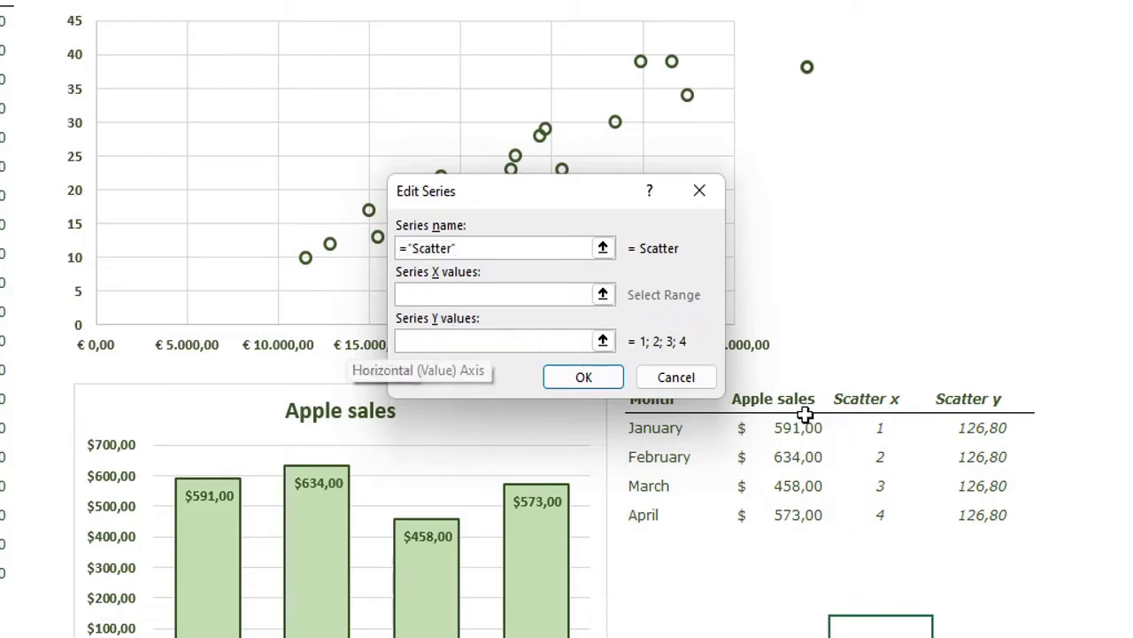
left_click_drag(981, 429, 976, 516)
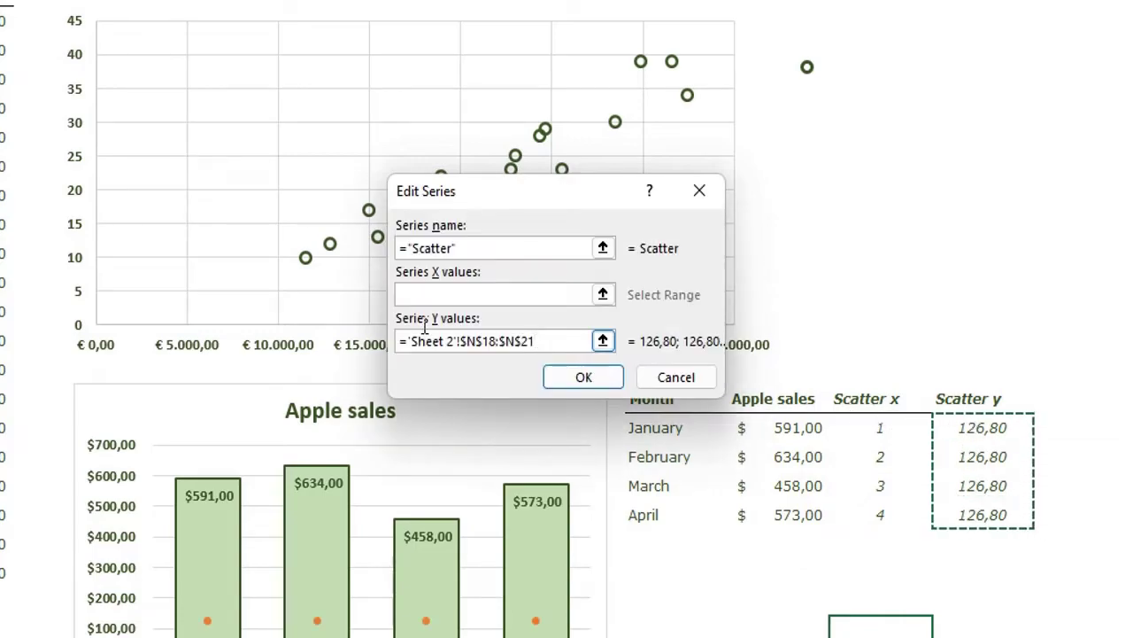
left_click(429, 296)
left_click_drag(875, 426, 876, 518)
left_click(596, 379)
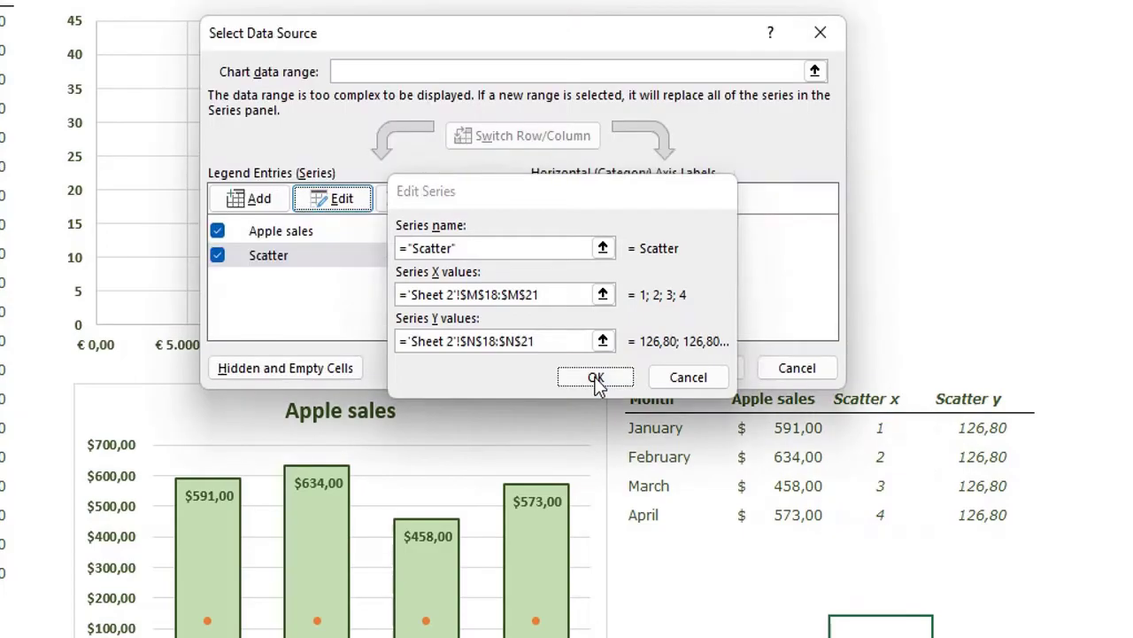
left_click(703, 366)
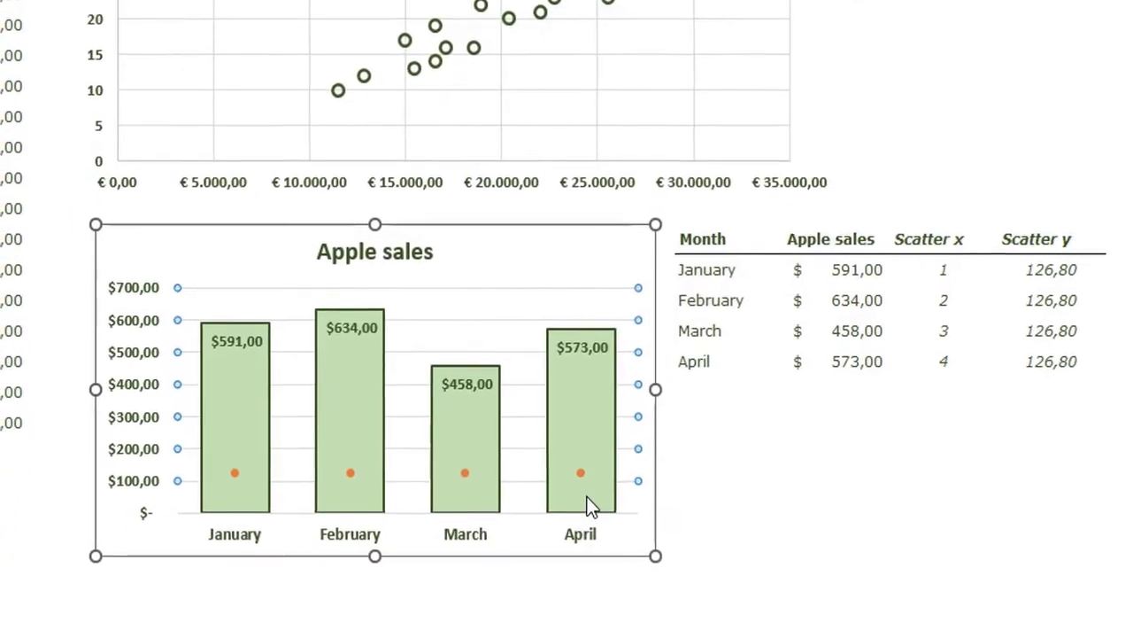
left_click(841, 590)
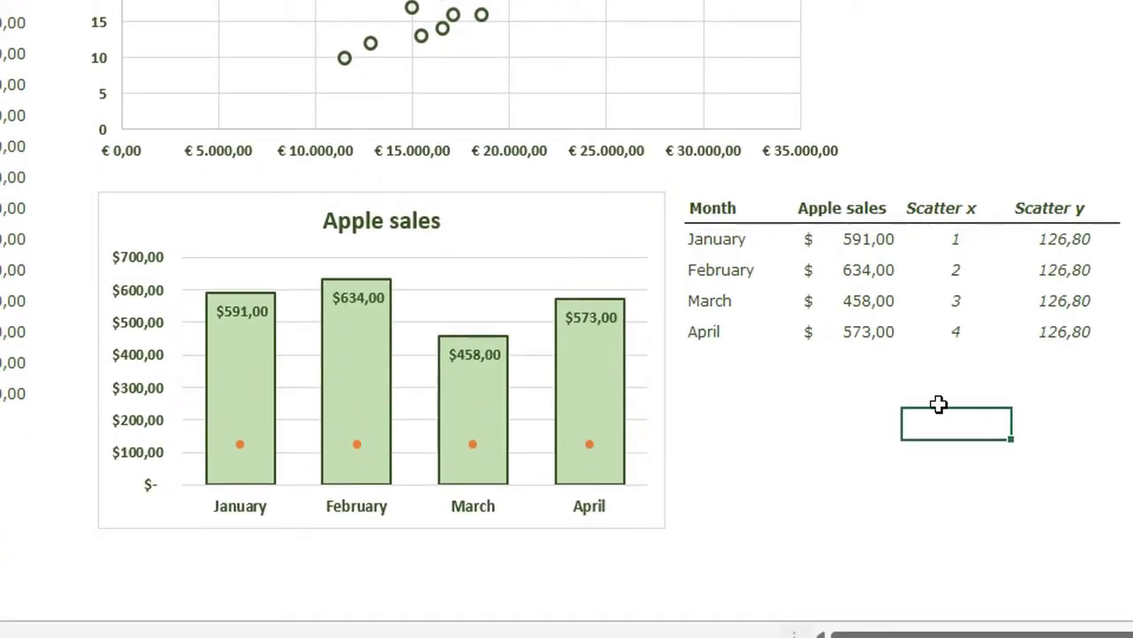
left_click(954, 241)
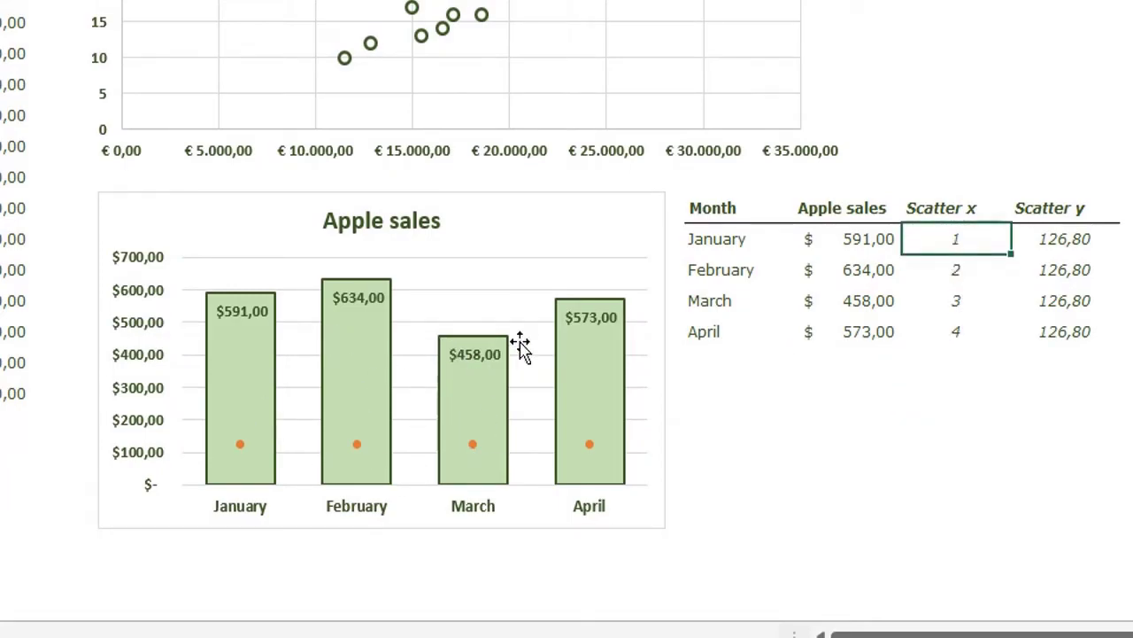
left_click(1082, 241)
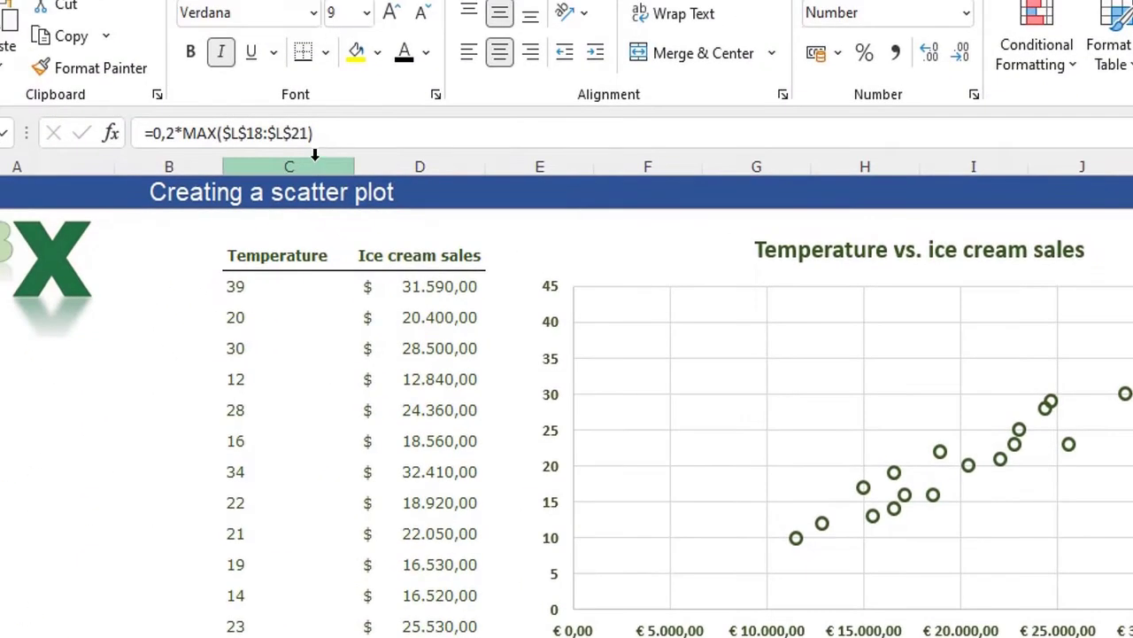
left_click(251, 44)
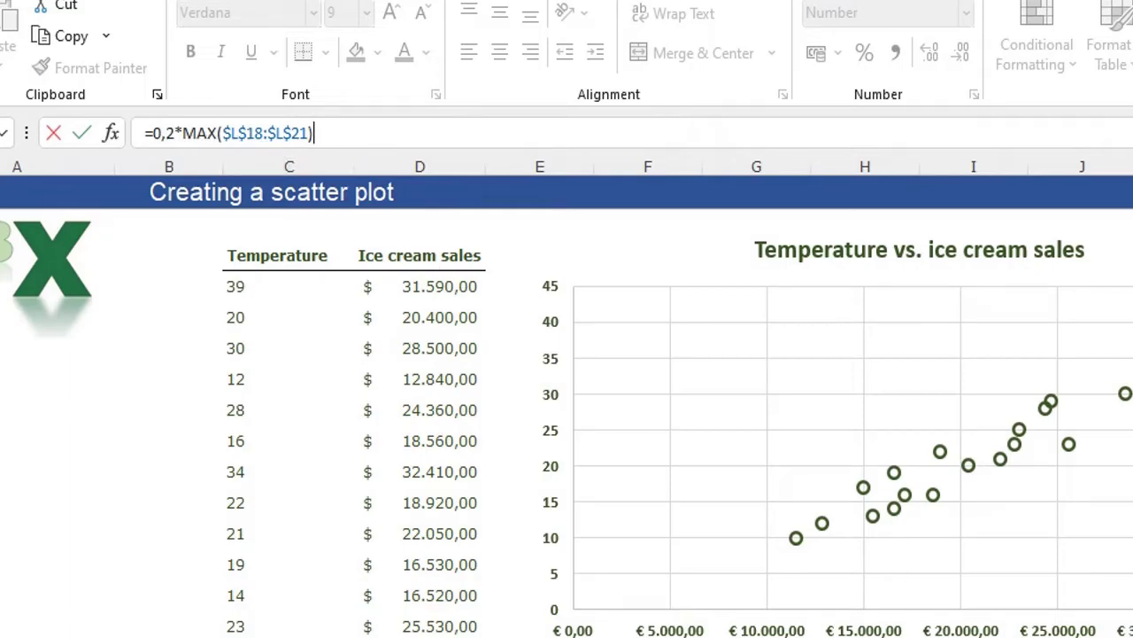
key("ctrl+Return")
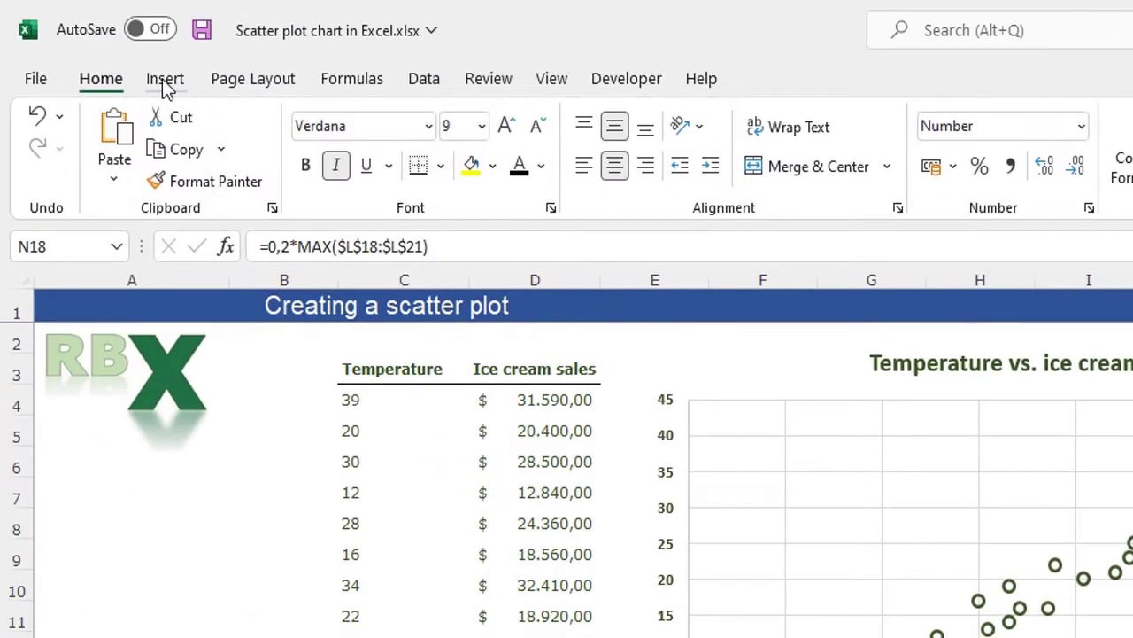
- Insert the outline apple icon found by searching 'apple' in the icon library
left_click(164, 80)
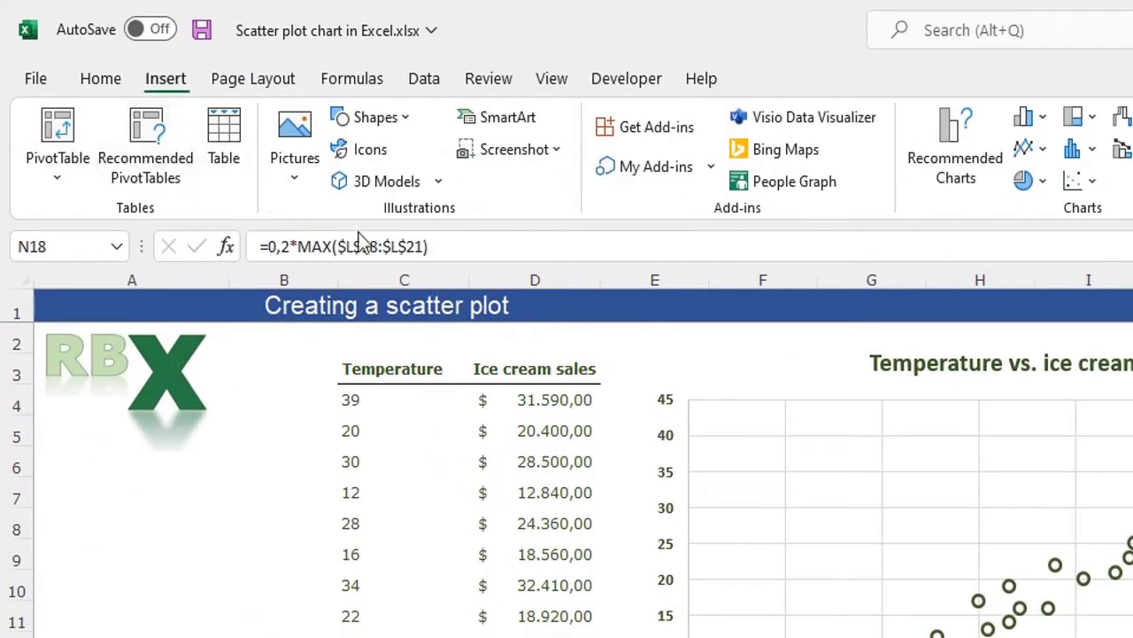
left_click(364, 152)
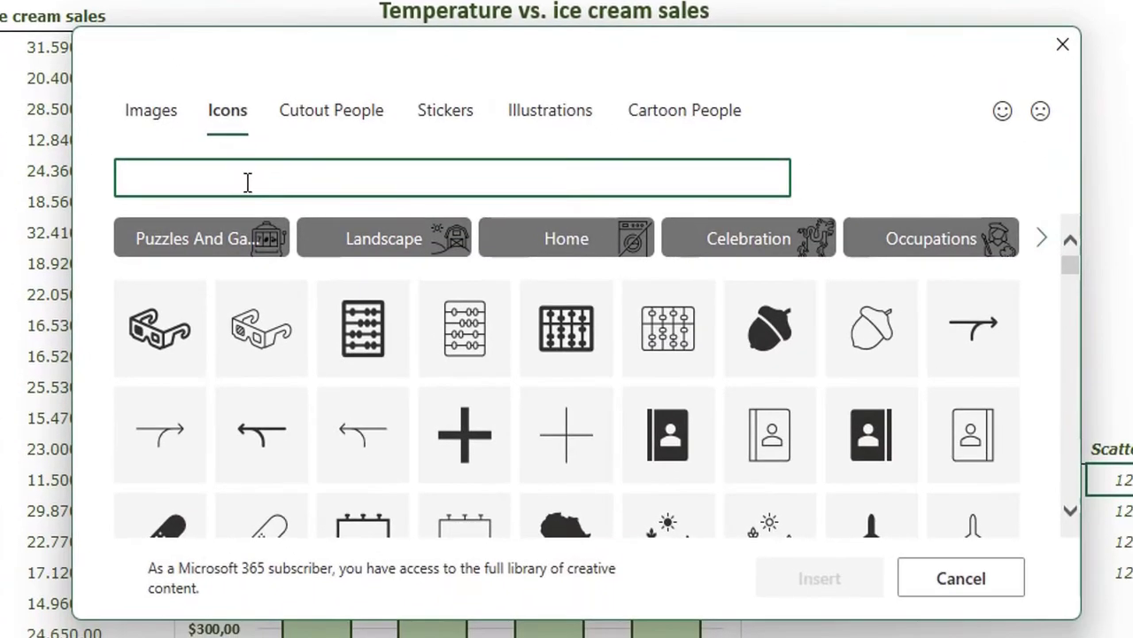
type("apple")
left_click(160, 273)
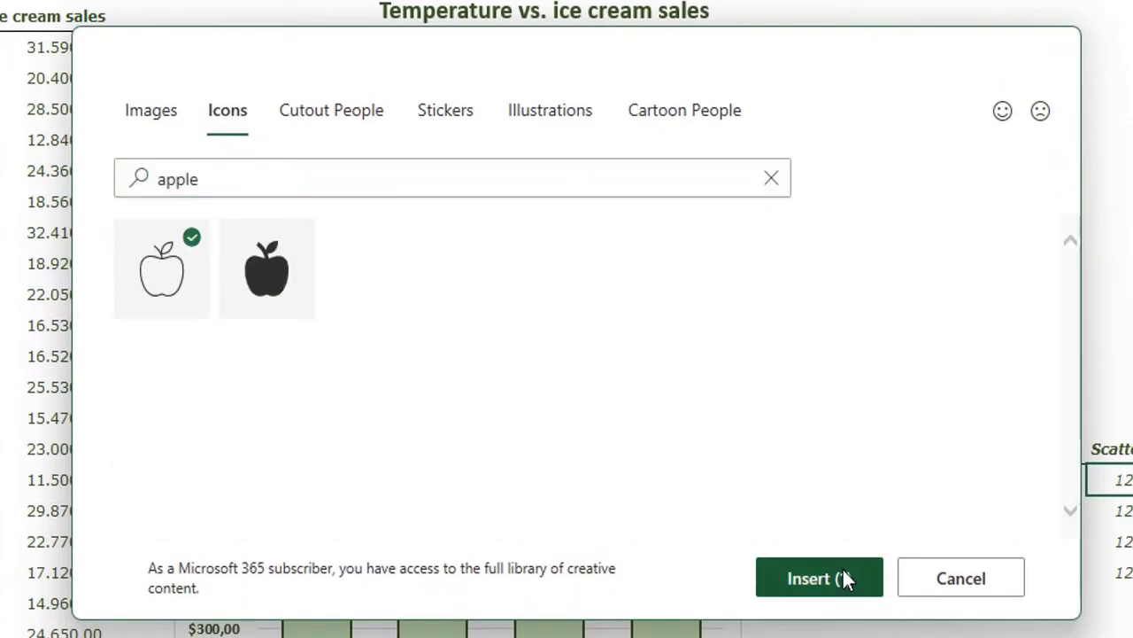
left_click(819, 577)
- Position the apple icon below the table and open its Format Graphic settings
left_click_drag(1009, 354, 688, 484)
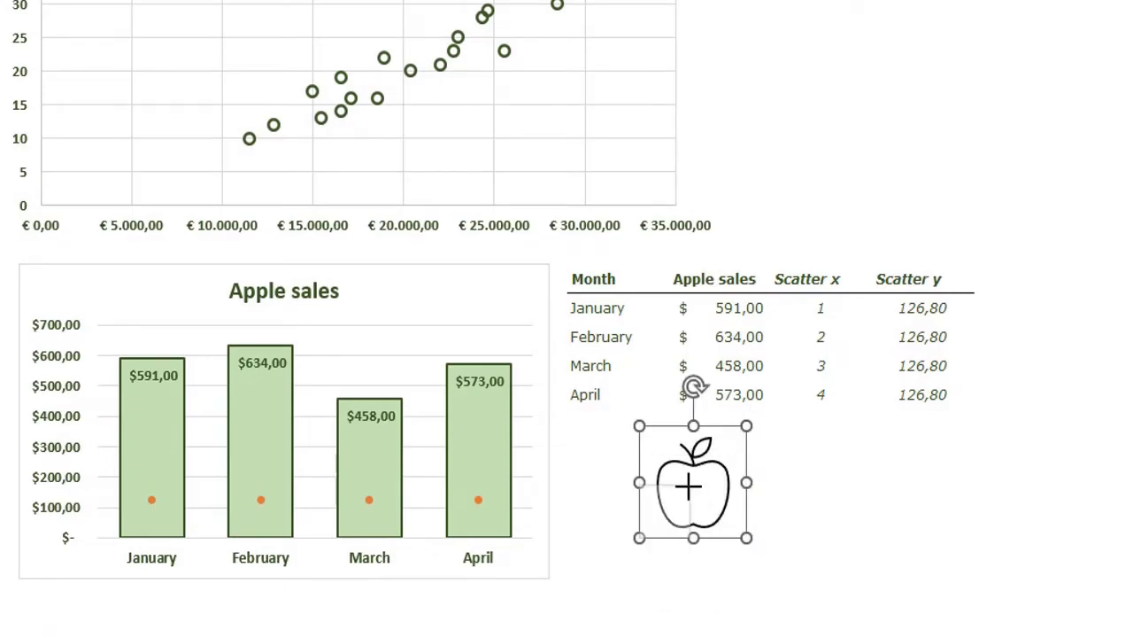
key("ctrl+z")
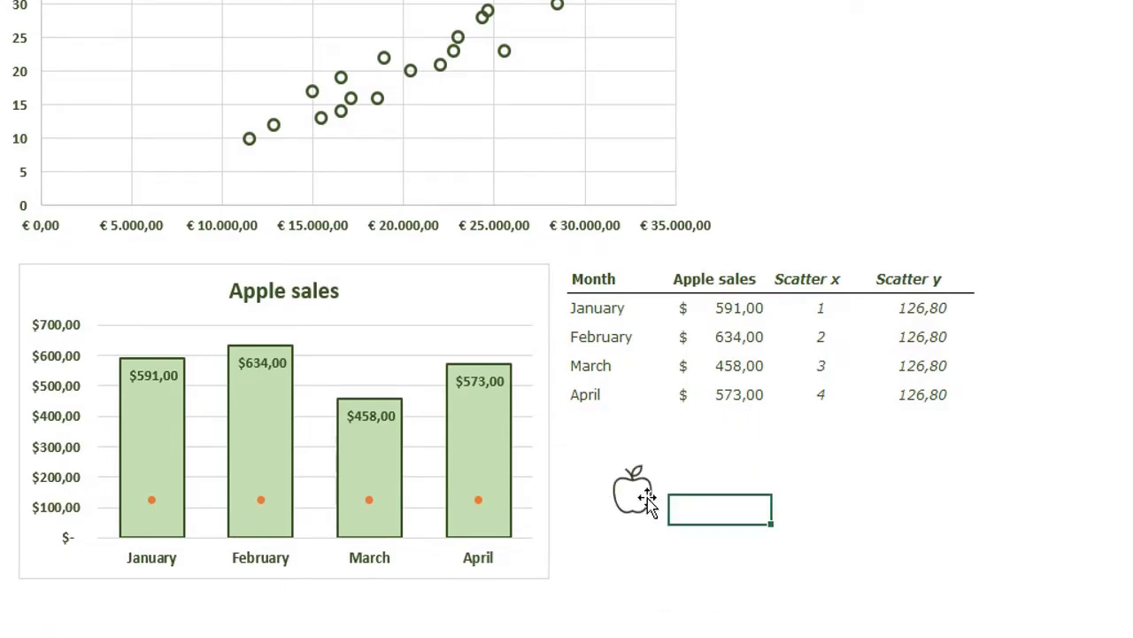
left_click(640, 496)
key("ctrl+1")
- Set the apple icon's outline to dark green with a 1,5 pt width
left_click_drag(942, 1, 835, 45)
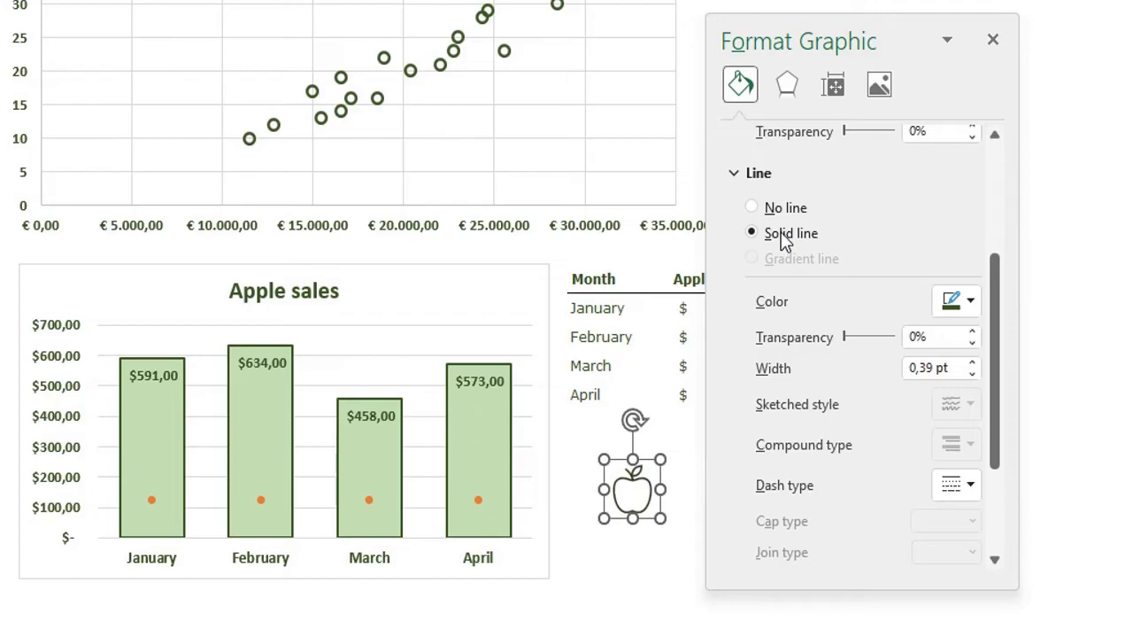
left_click(972, 305)
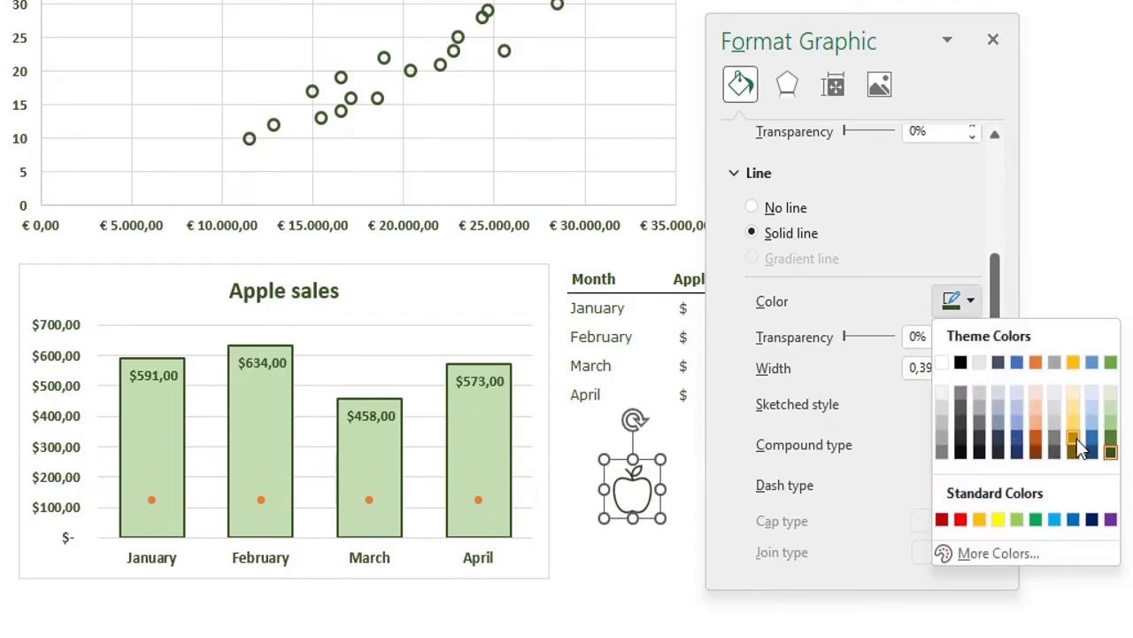
left_click(1107, 453)
left_click(973, 363)
left_click(973, 364)
left_click(973, 363)
left_click(973, 363)
left_click(973, 363)
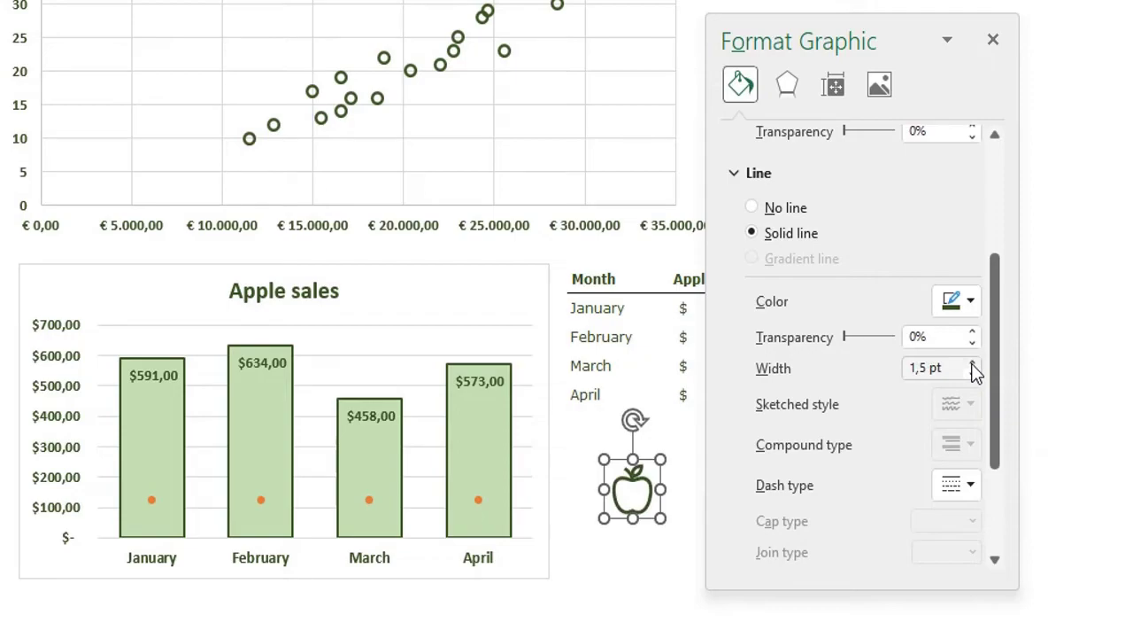
left_click(992, 39)
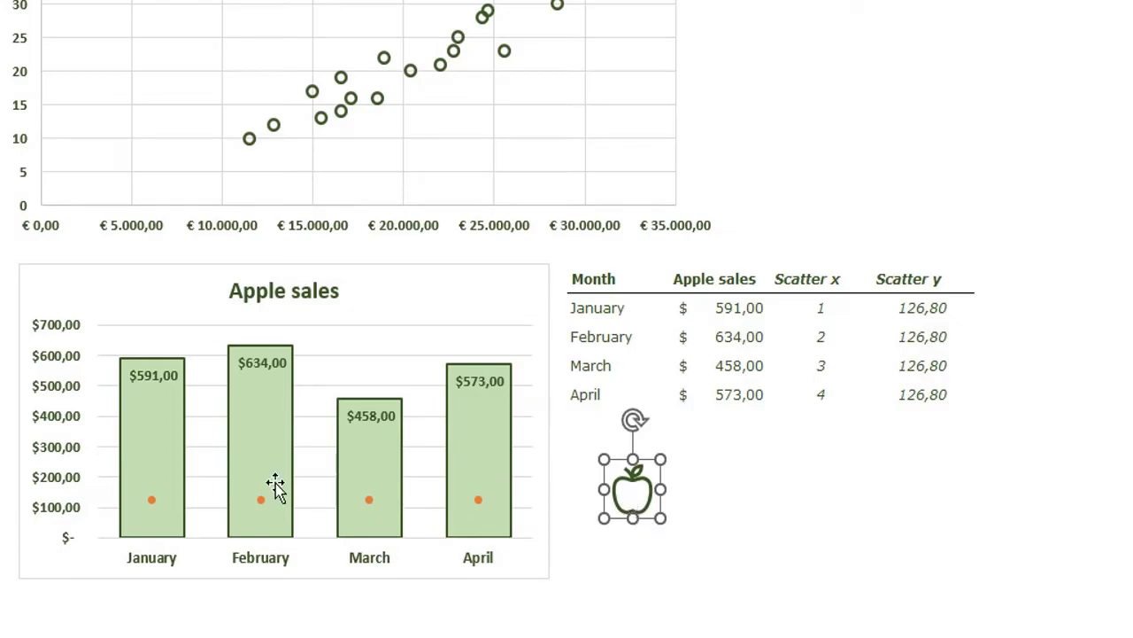
- Paste the copied apple icon as the Scatter series markers inside each bar
mouse_move(154, 508)
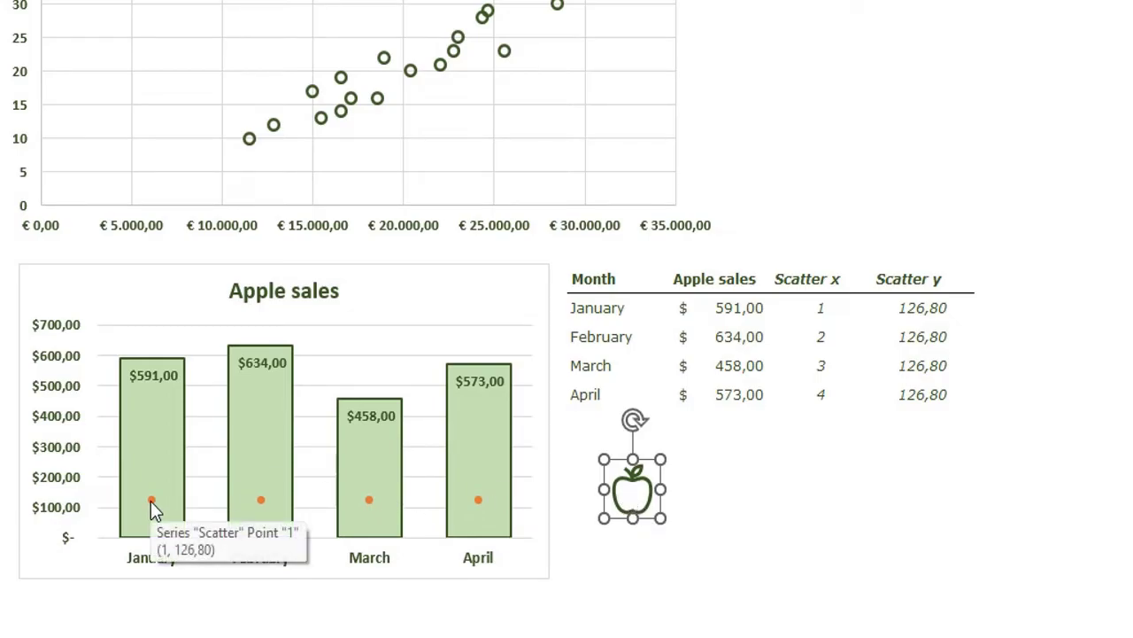
left_click(152, 501)
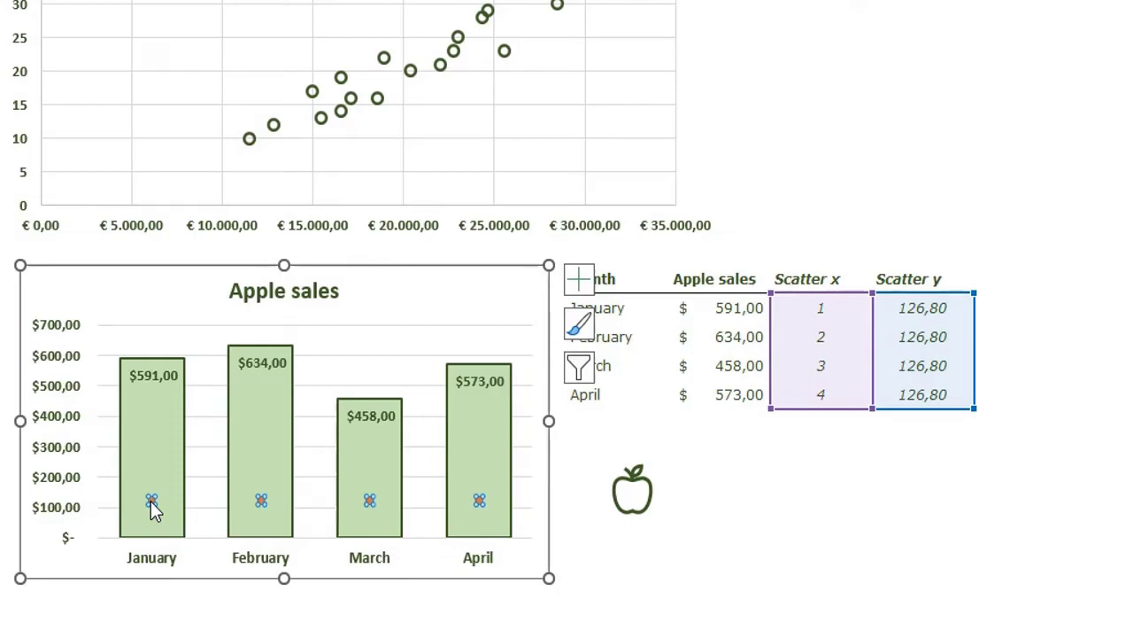
key("ctrl+v")
left_click(767, 529)
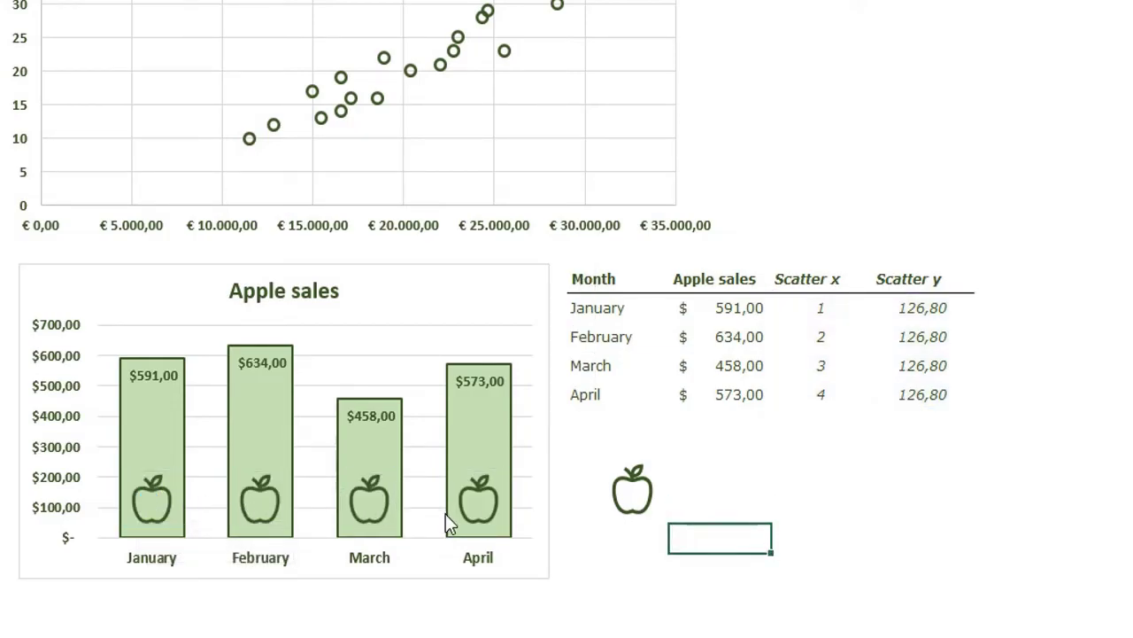
left_click(955, 309)
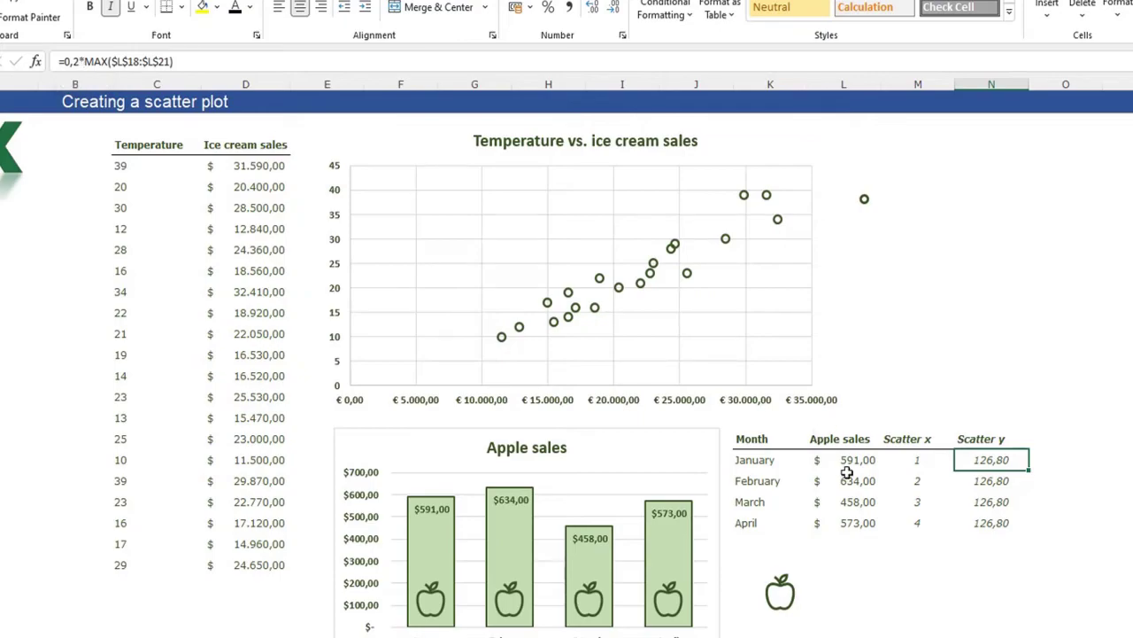
left_click(75, 58)
key("Delete")
type("1")
key("Return")
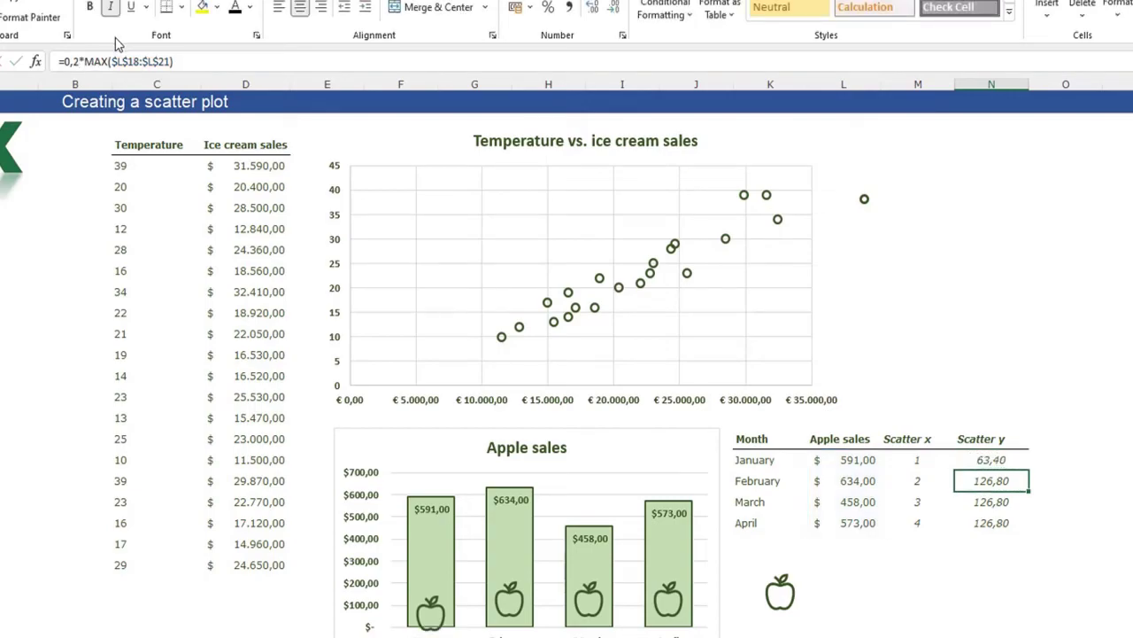
key("Up")
key("shift+Down")
key("shift+Down")
key("shift+Down")
key("ctrl+d")
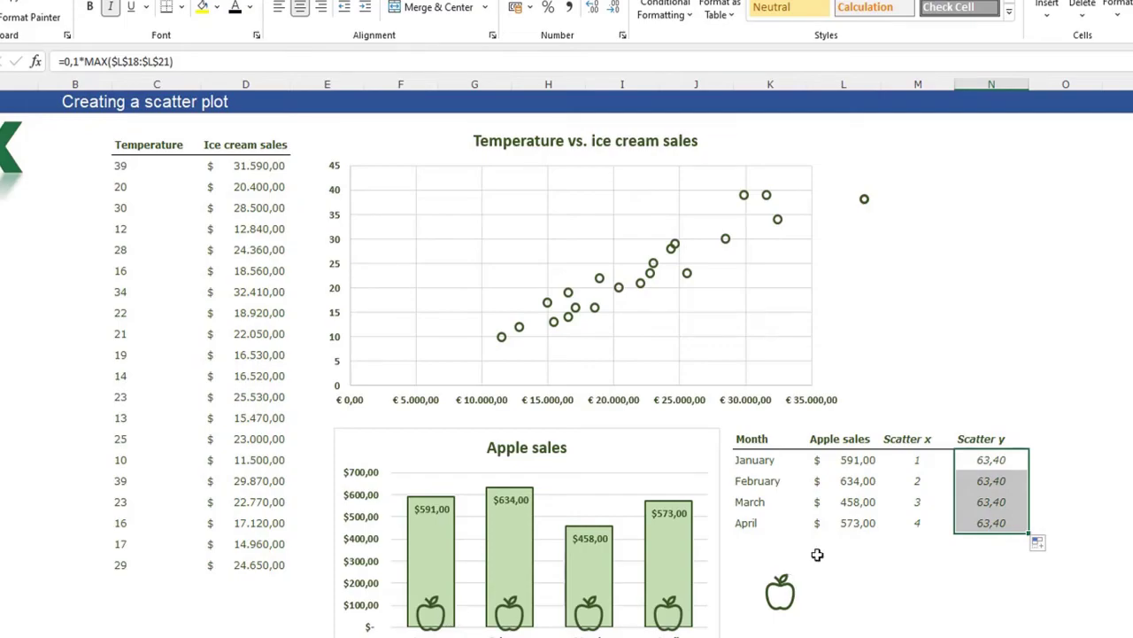
left_click(982, 459)
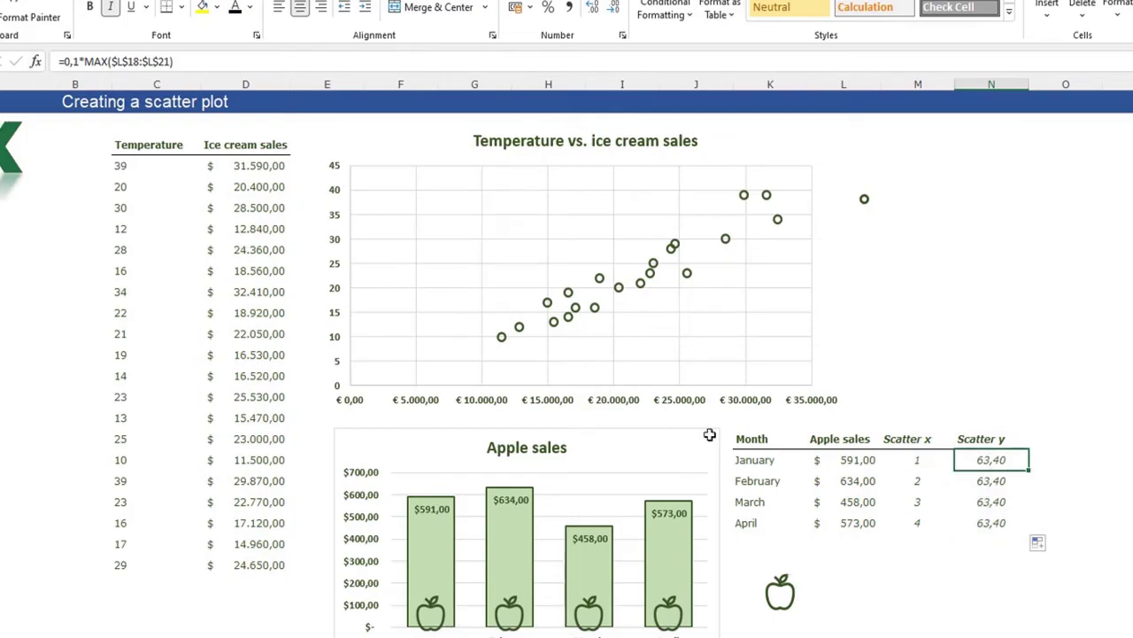
left_click(77, 61)
key("BackSpace")
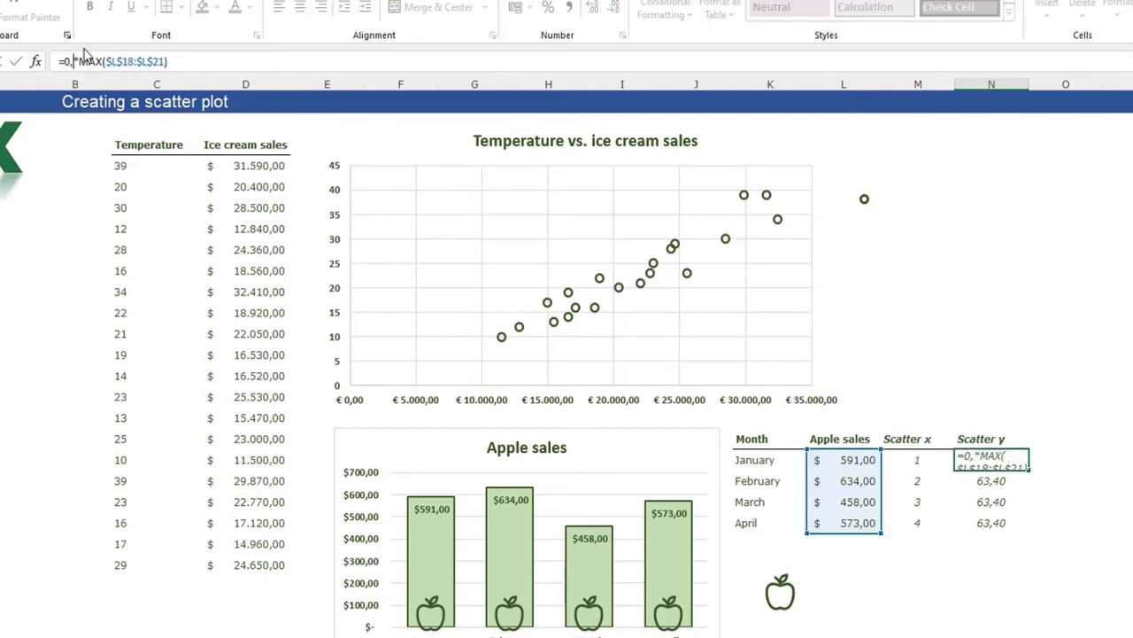
type("2")
key("Return")
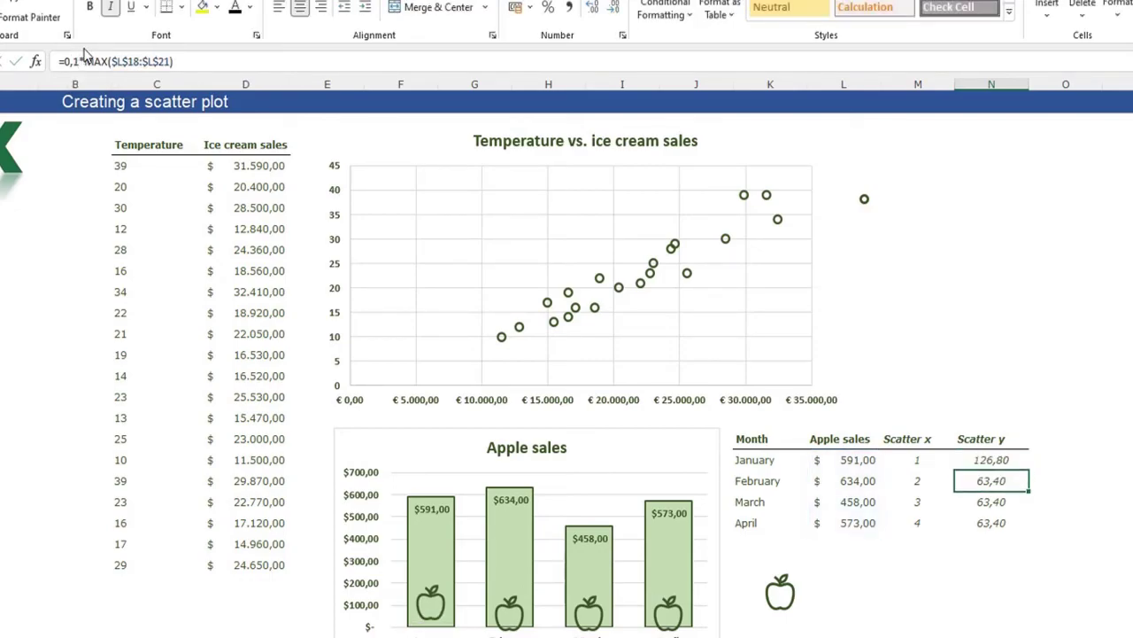
left_click(993, 459)
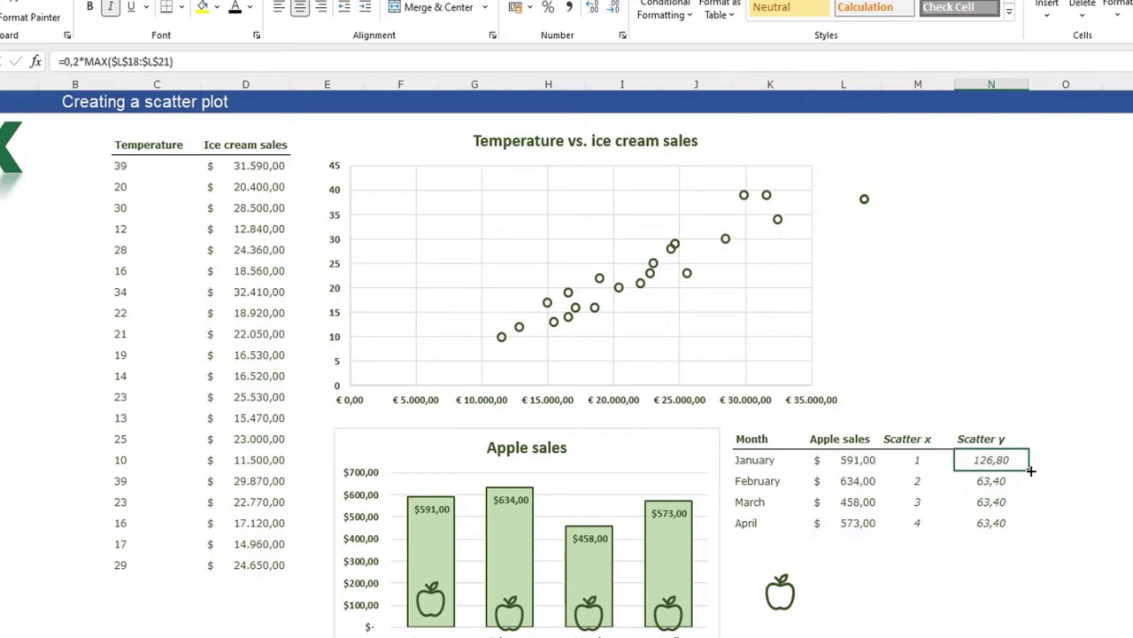
left_click_drag(1031, 471, 1033, 531)
left_click(822, 621)
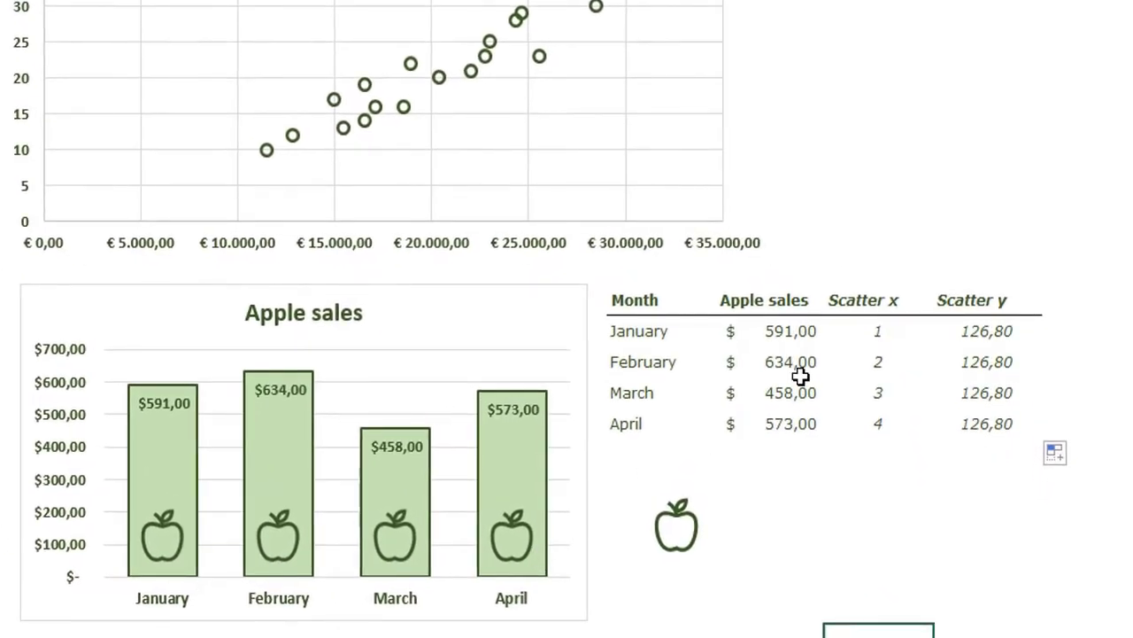
left_click(856, 480)
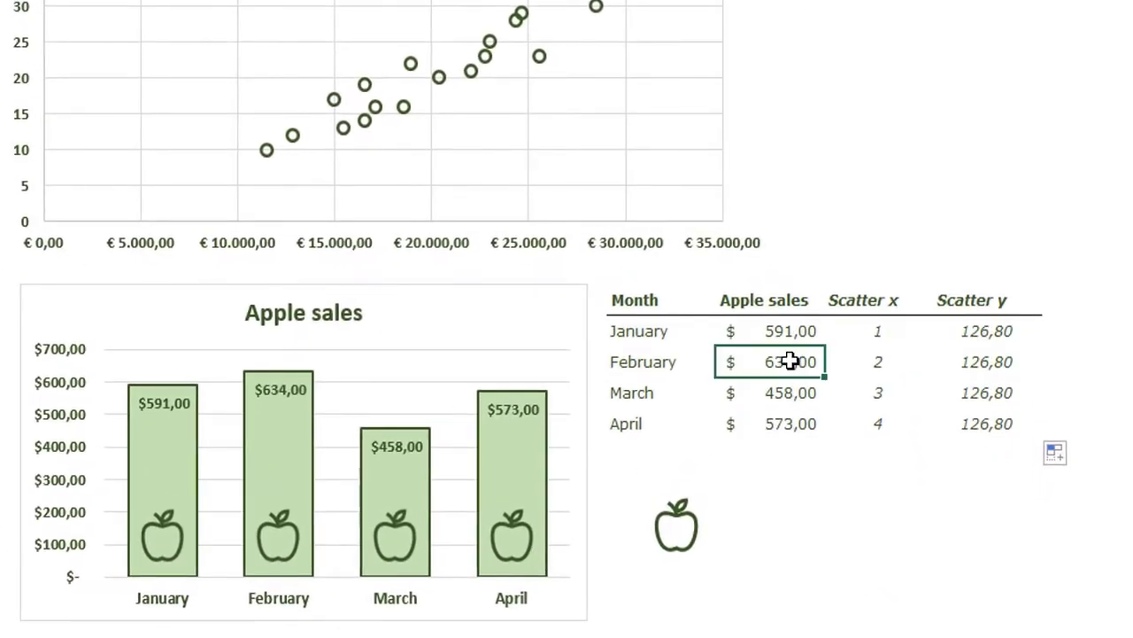
type("1100")
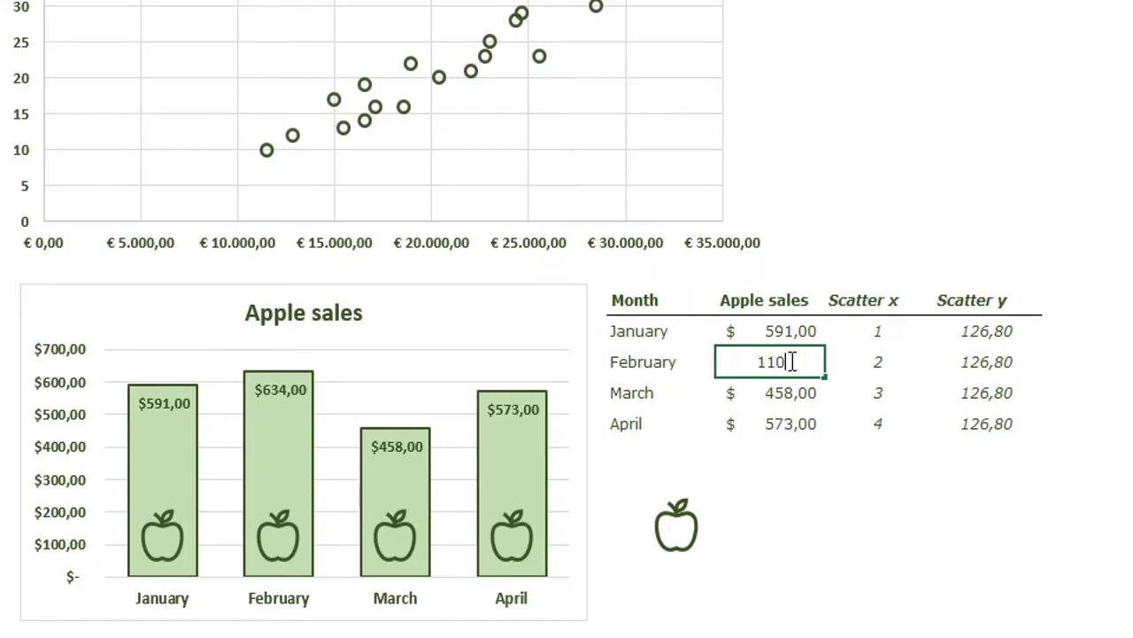
key("Return")
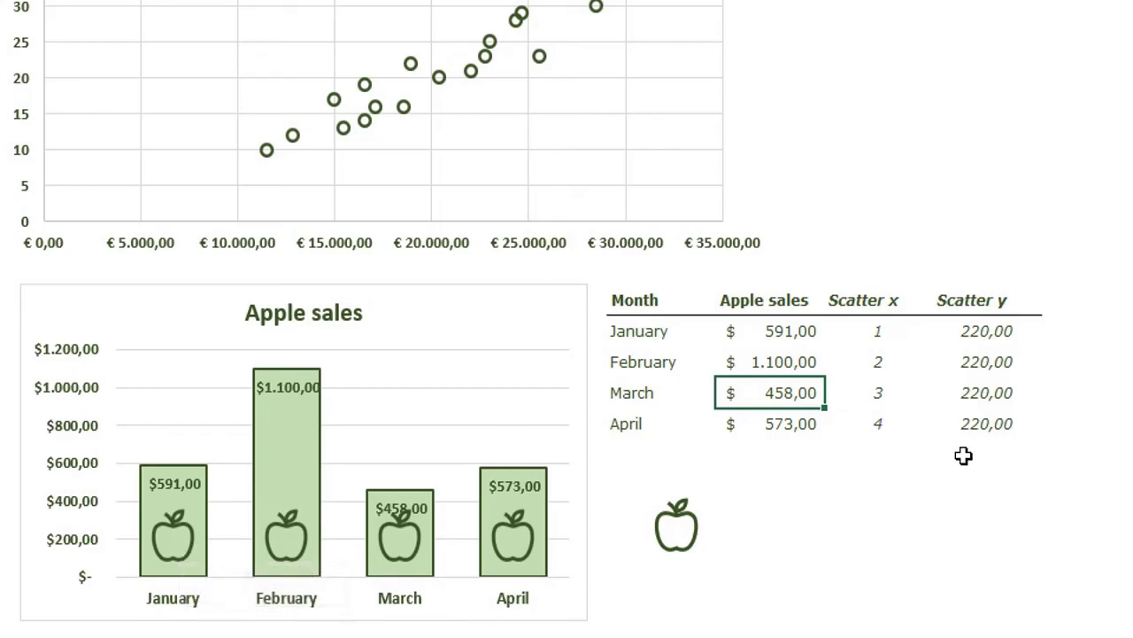
left_click(970, 384)
key("ctrl+z")
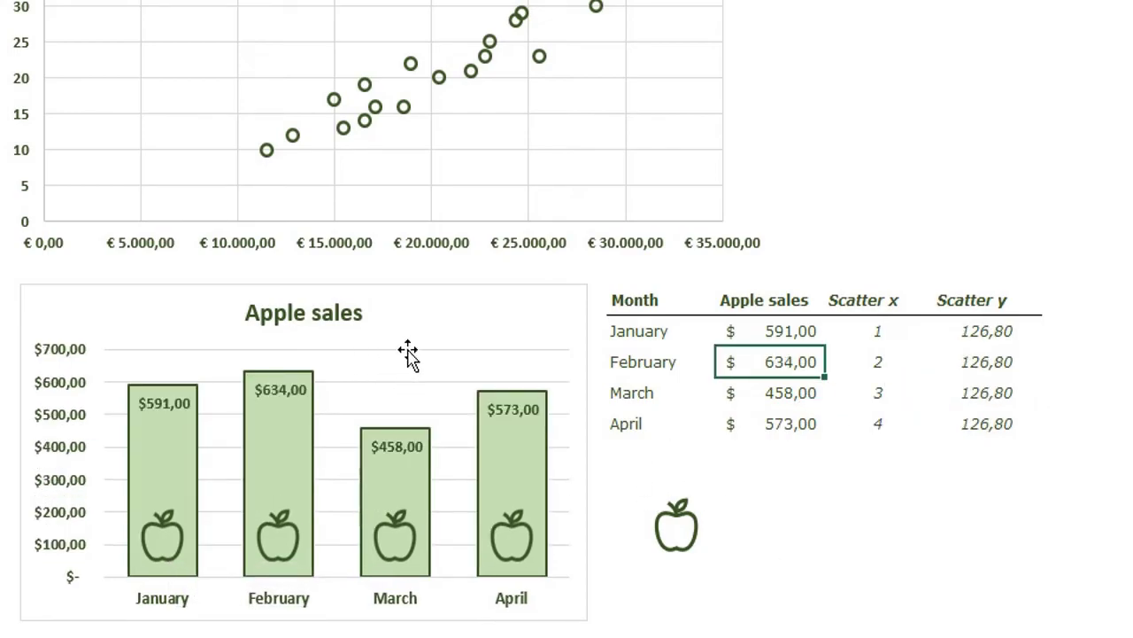
left_click(371, 352)
- Delete the chart gridlines and set the chart area border to No line
left_click(435, 383)
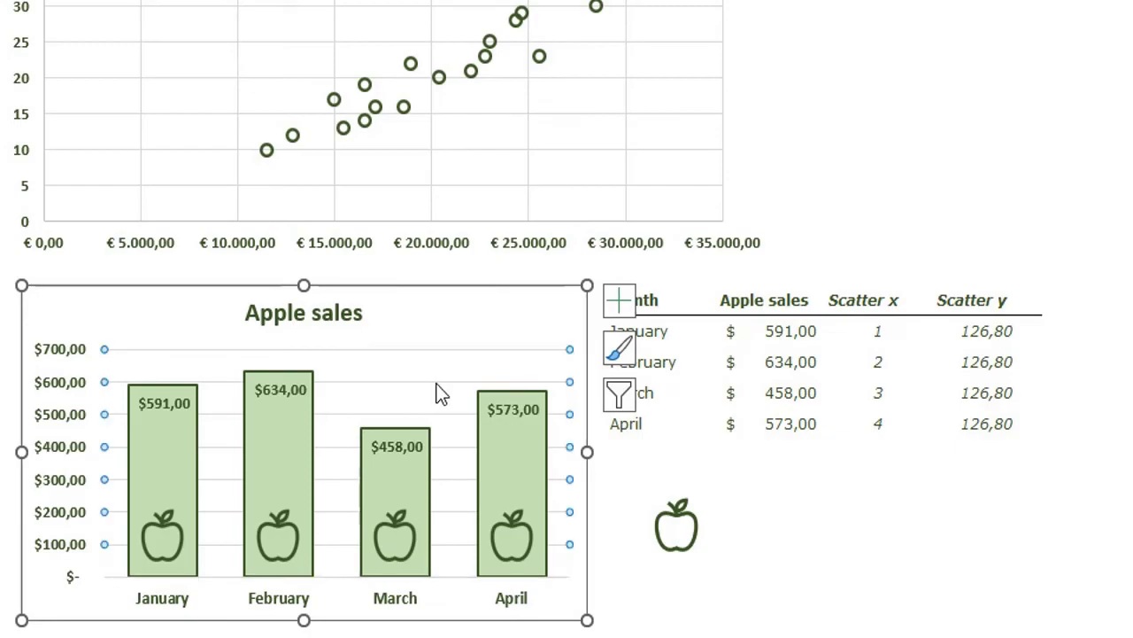
key("Delete")
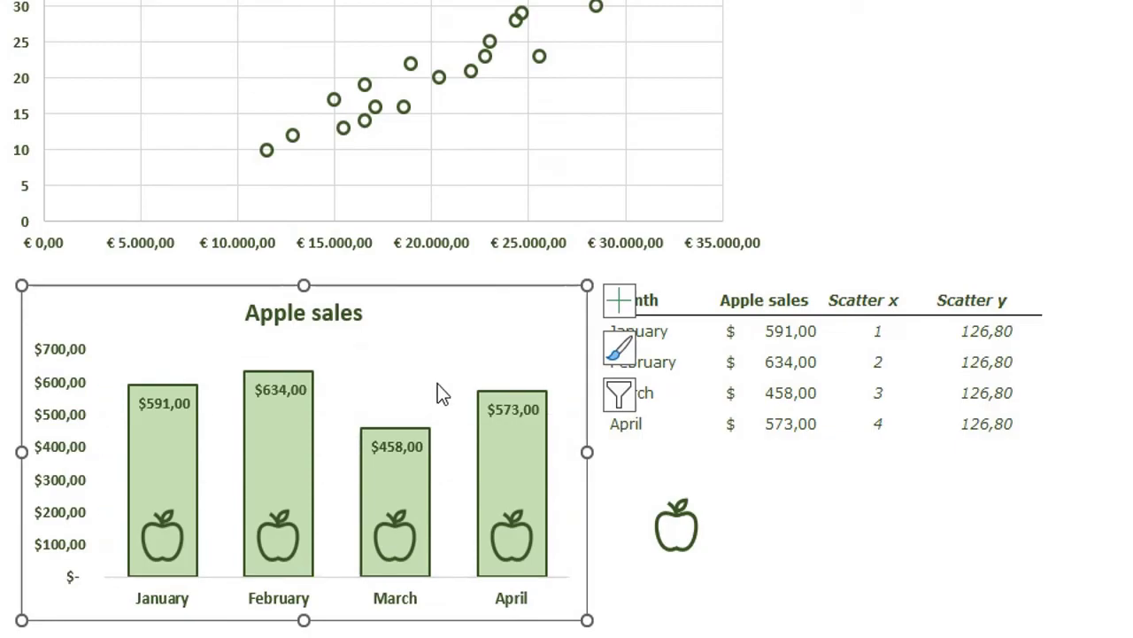
double_click(428, 338)
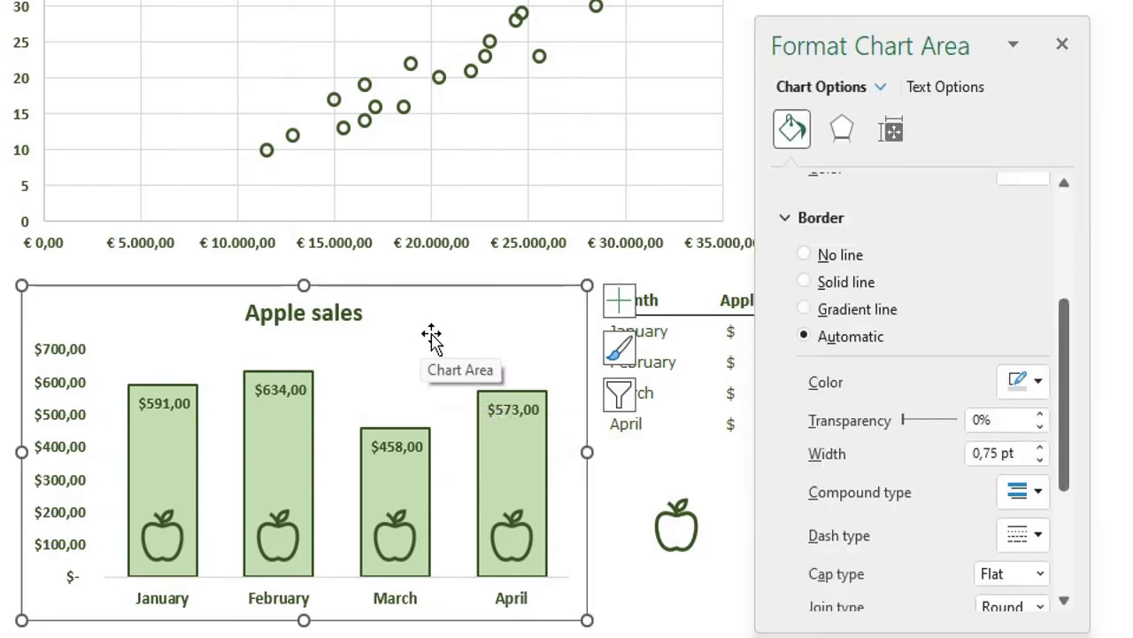
left_click(841, 258)
left_click(770, 485)
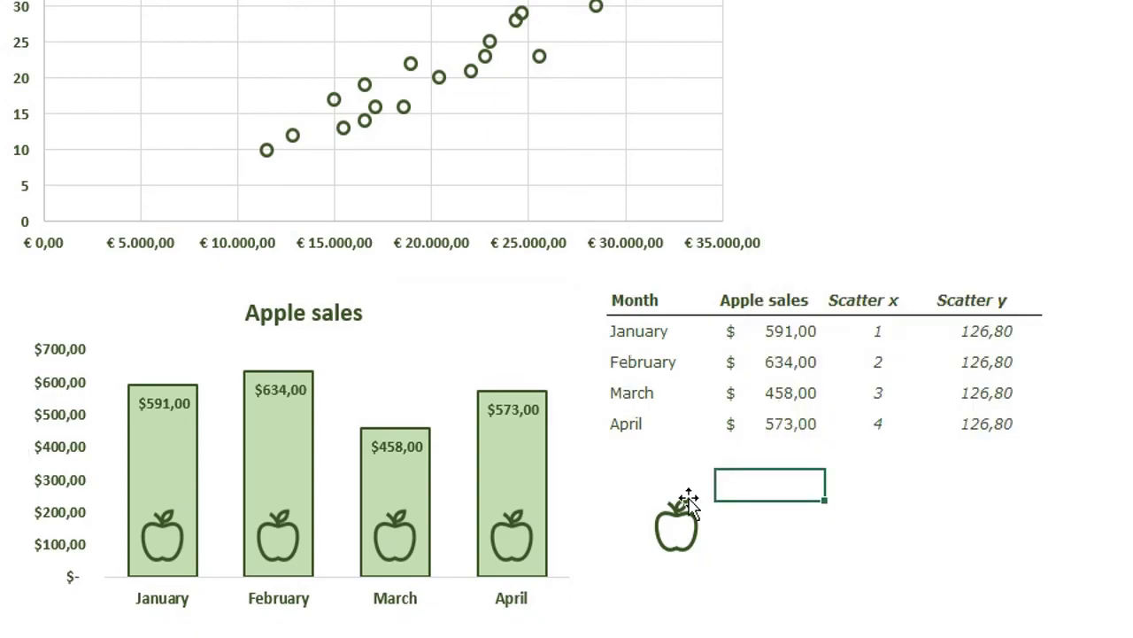